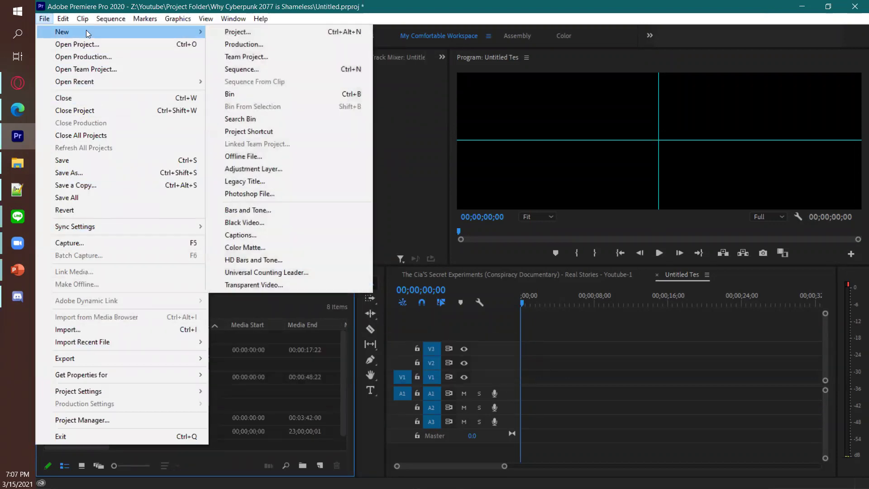
pyautogui.moveTo(49, 36)
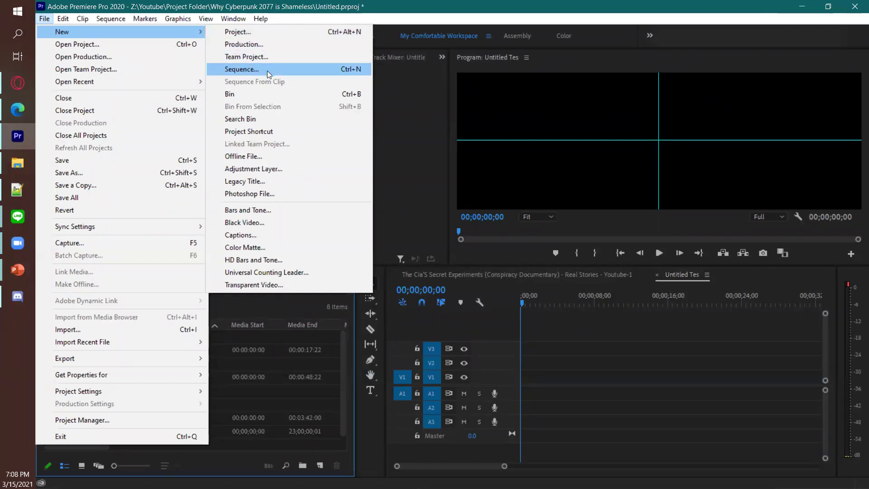
pyautogui.click(360, 4)
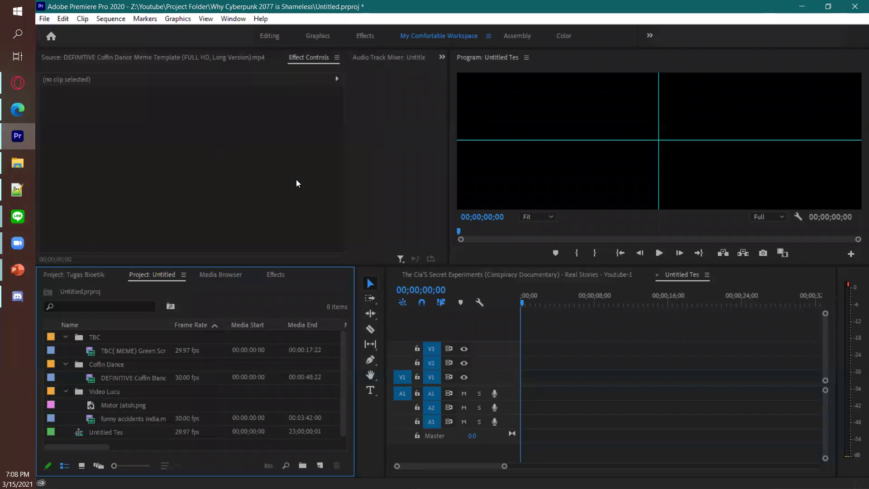
# Create a new project named Tes WFH with the default location and settings, and place its panel after the Untitled project.
pyautogui.click(64, 20)
pyautogui.moveTo(44, 19)
pyautogui.click(259, 33)
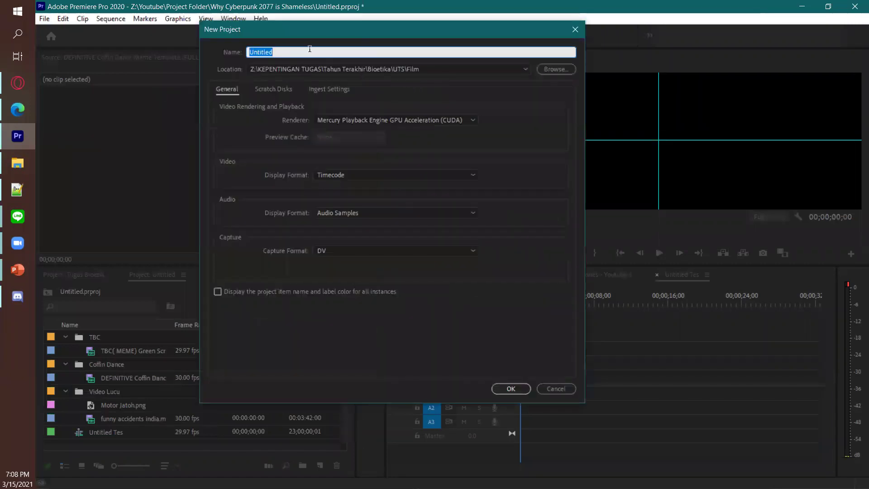
pyautogui.moveTo(243, 32); pyautogui.dragTo(268, 32)
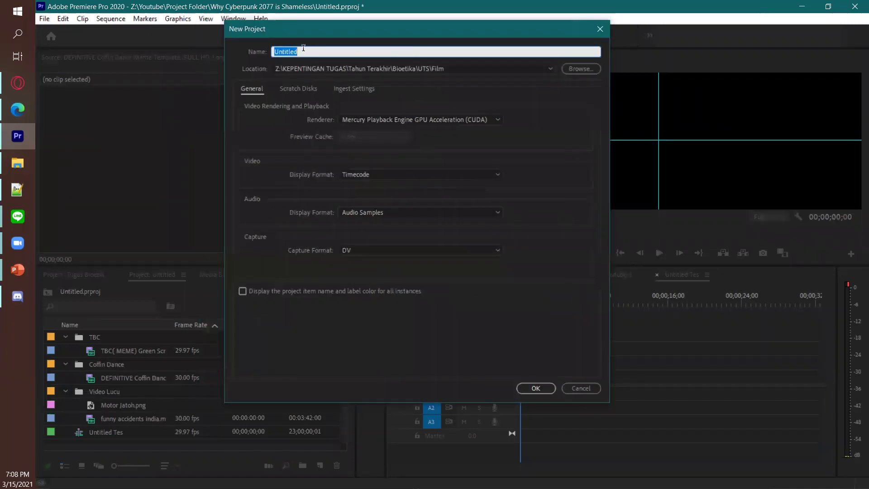
pyautogui.write('Te')
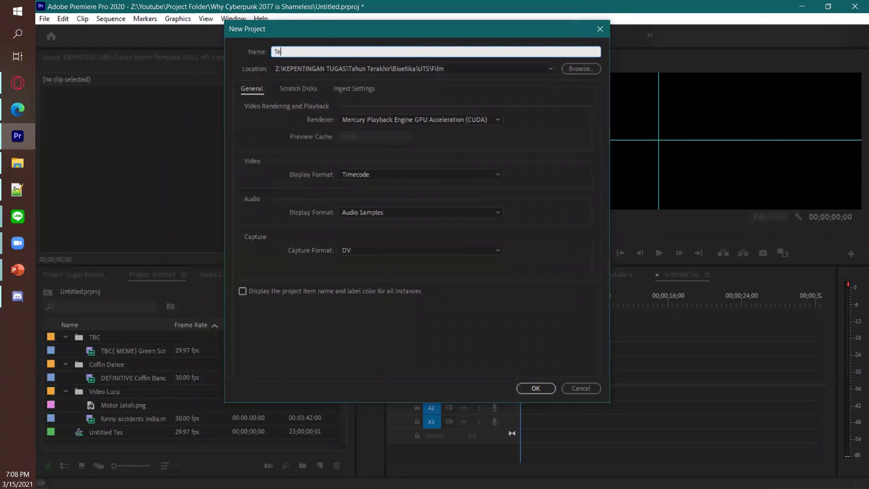
pyautogui.write('s WFH')
pyautogui.click(280, 38)
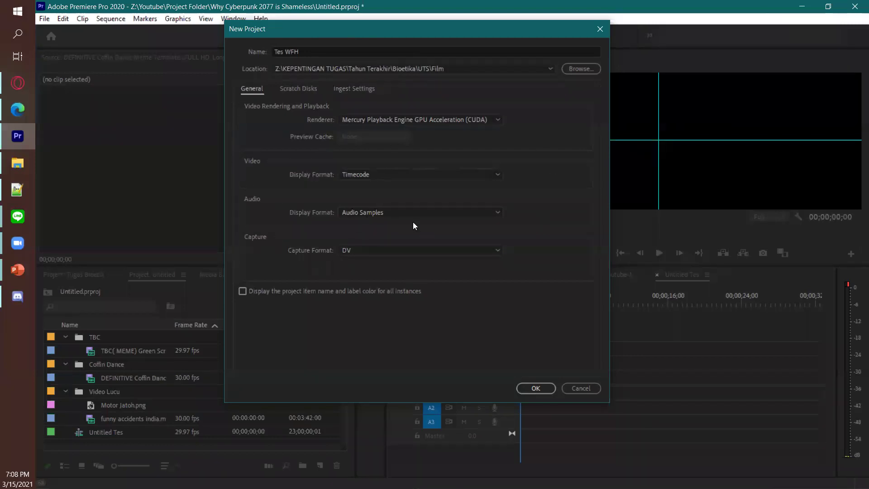
pyautogui.click(536, 388)
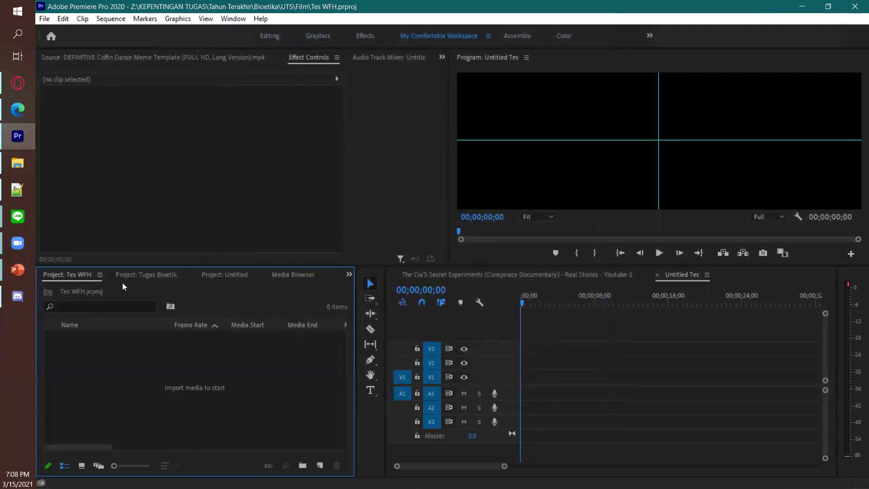
pyautogui.moveTo(63, 277); pyautogui.dragTo(222, 277)
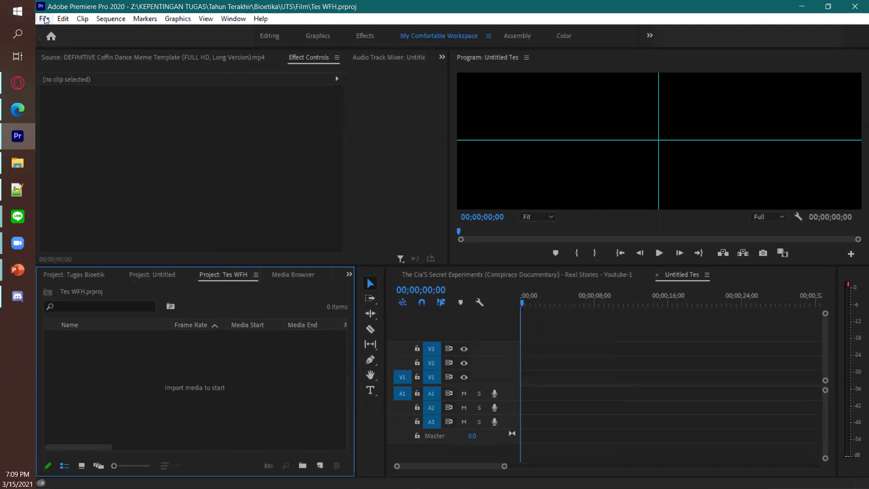
pyautogui.click(62, 19)
pyautogui.moveTo(44, 19)
pyautogui.moveTo(81, 31)
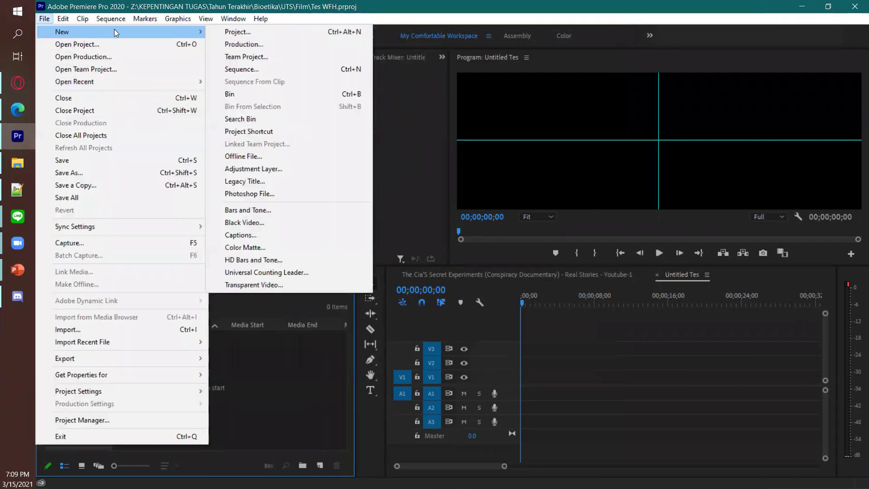
pyautogui.click(407, 159)
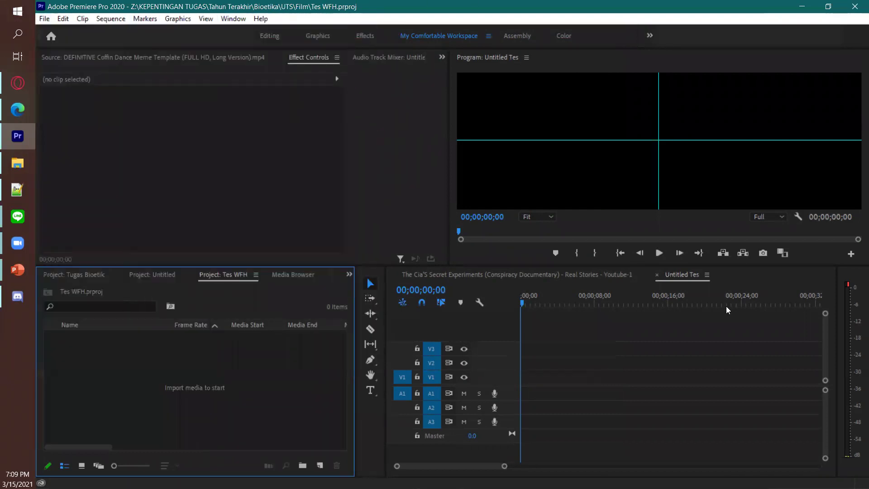
pyautogui.click(680, 277)
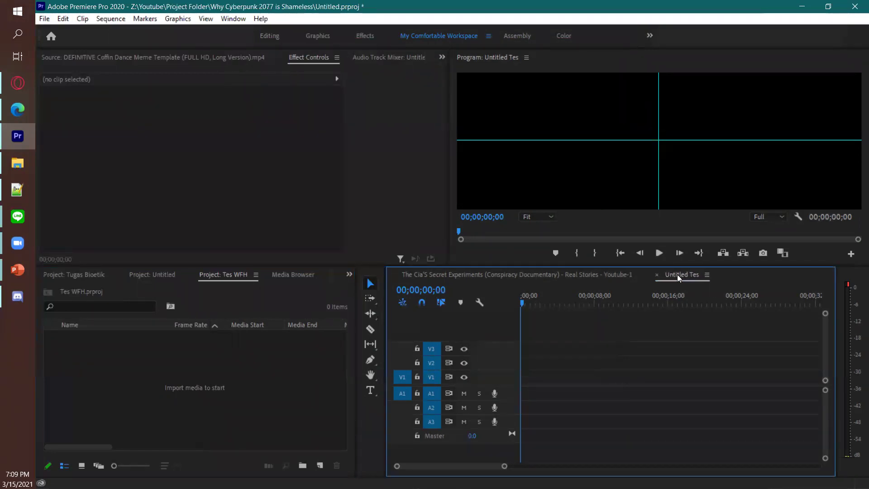
pyautogui.click(151, 277)
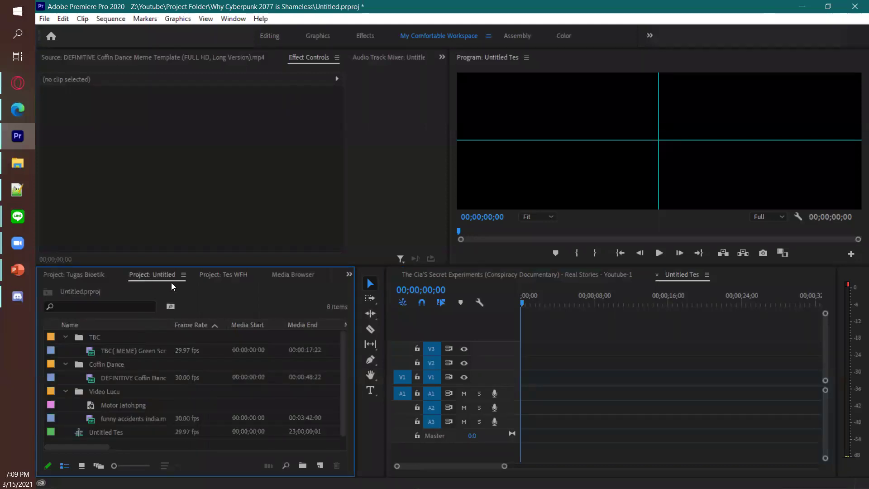
# Start a new sequence in the Tes WFH project and examine the available presets, the sequence settings and the track setup.
pyautogui.click(232, 275)
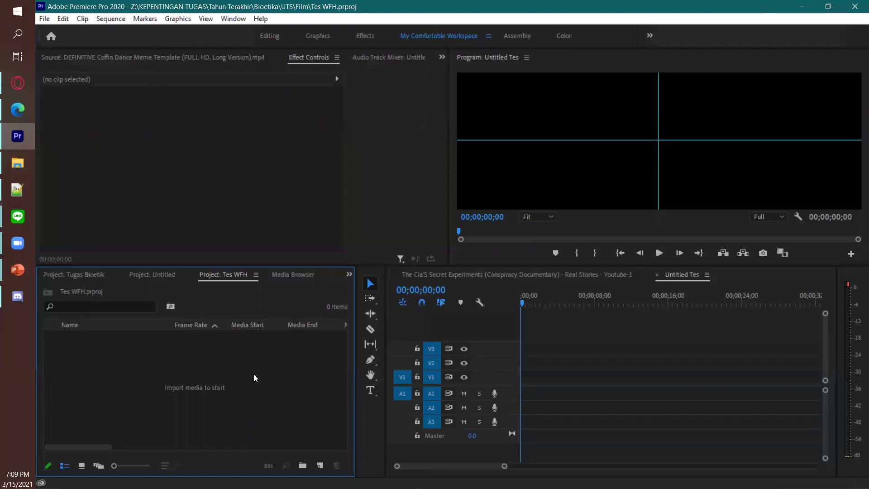
pyautogui.click(44, 18)
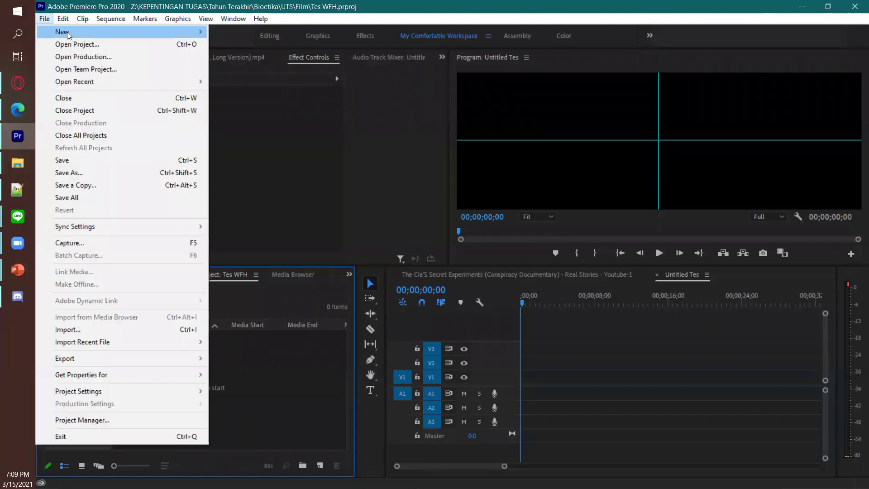
pyautogui.click(289, 69)
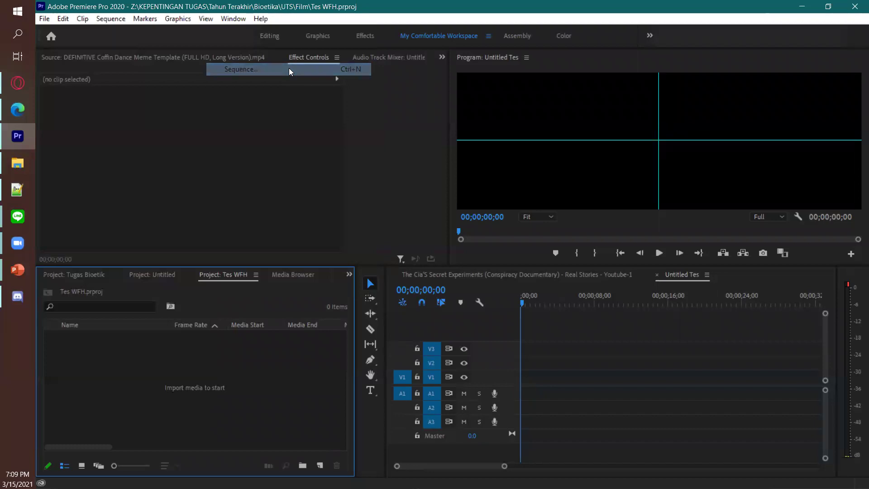
pyautogui.scroll(-1, 346, 193)
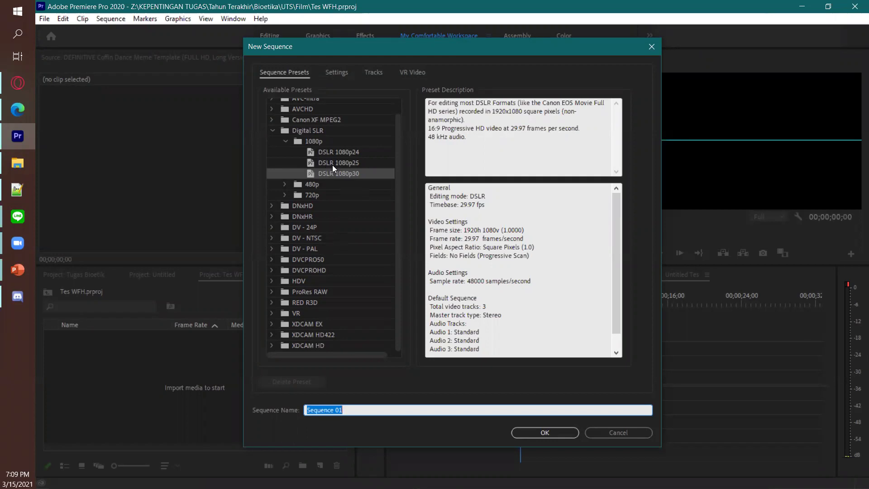
pyautogui.scroll(1, 325, 161)
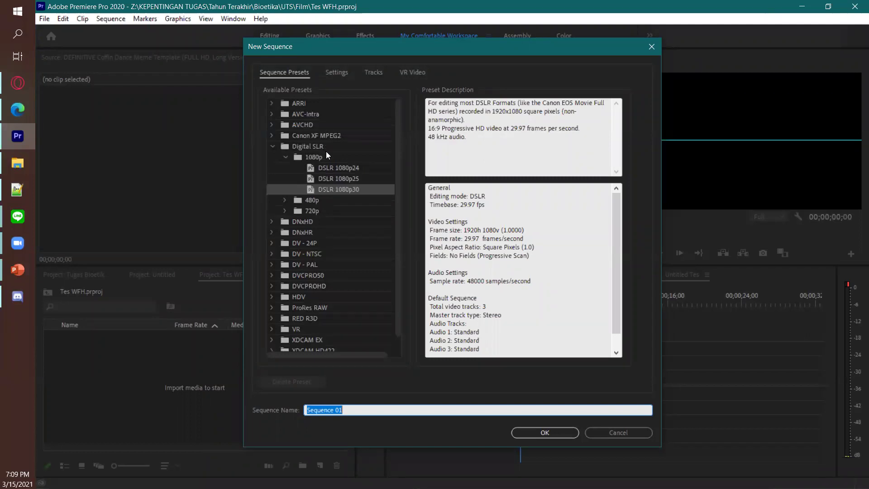
pyautogui.scroll(-1, 330, 181)
pyautogui.scroll(1, 323, 203)
pyautogui.click(342, 66)
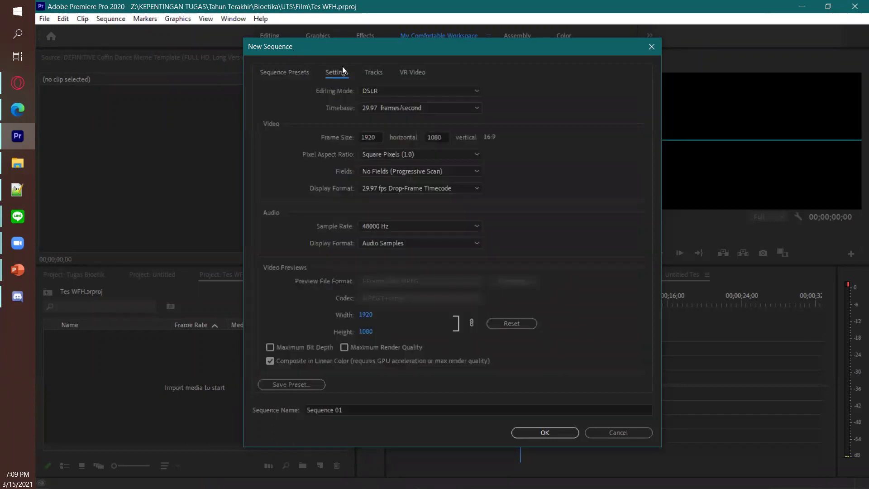
pyautogui.click(374, 73)
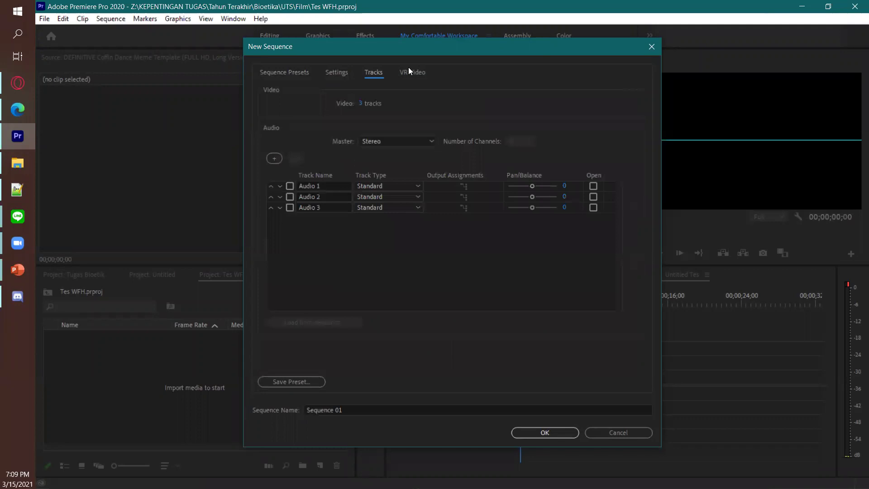
pyautogui.click(280, 73)
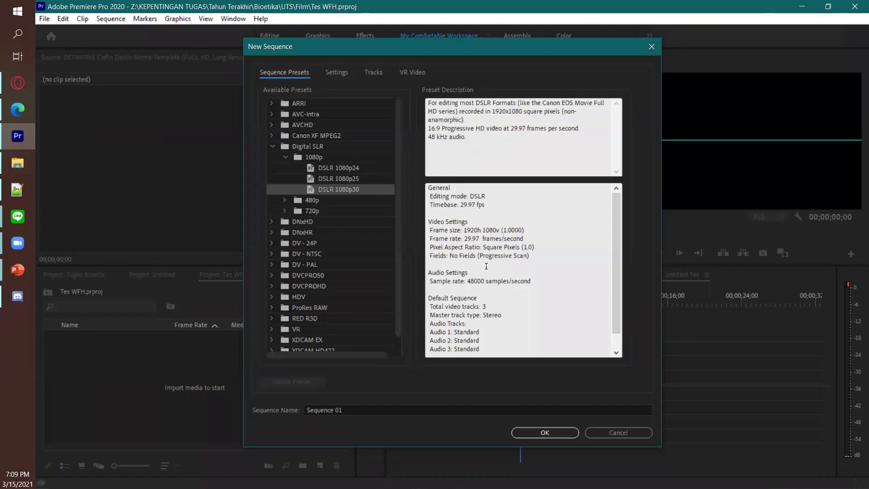
# Expand the 720p DSLR presets and create Sequence 01 with the DSLR 1080p30 preset.
pyautogui.scroll(-1, 484, 266)
pyautogui.moveTo(467, 263); pyautogui.dragTo(484, 264)
pyautogui.click(541, 266)
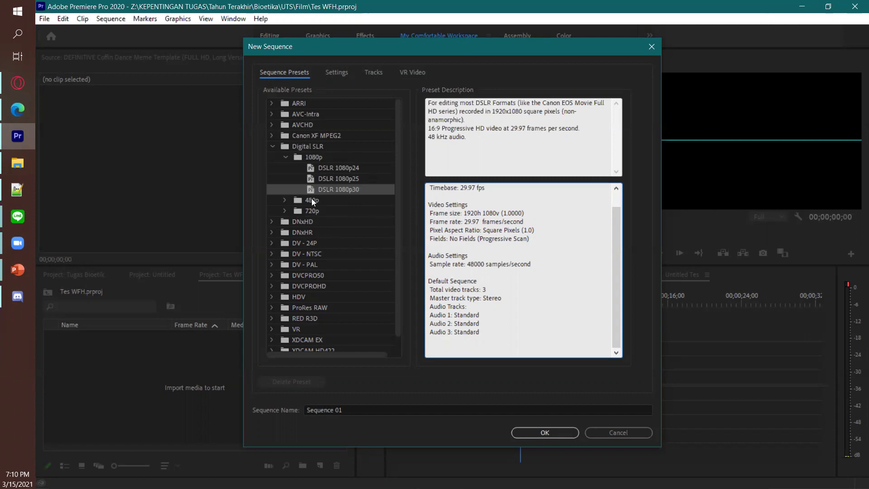
pyautogui.click(286, 211)
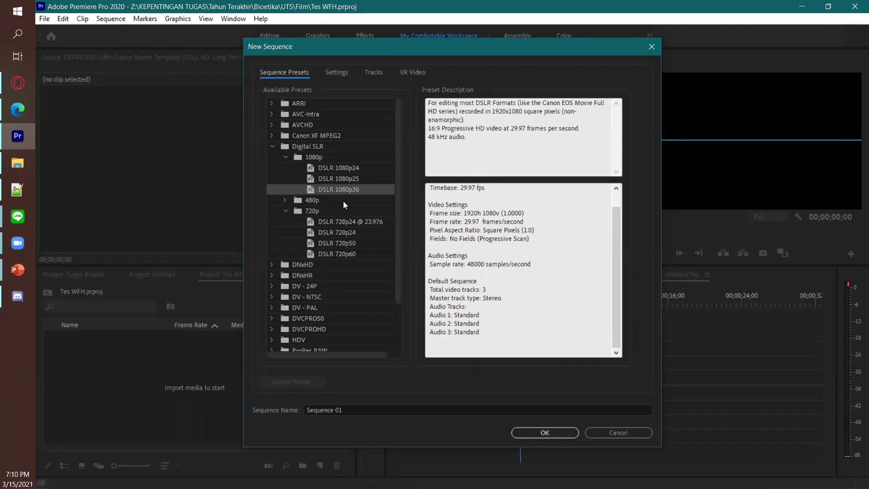
pyautogui.click(547, 429)
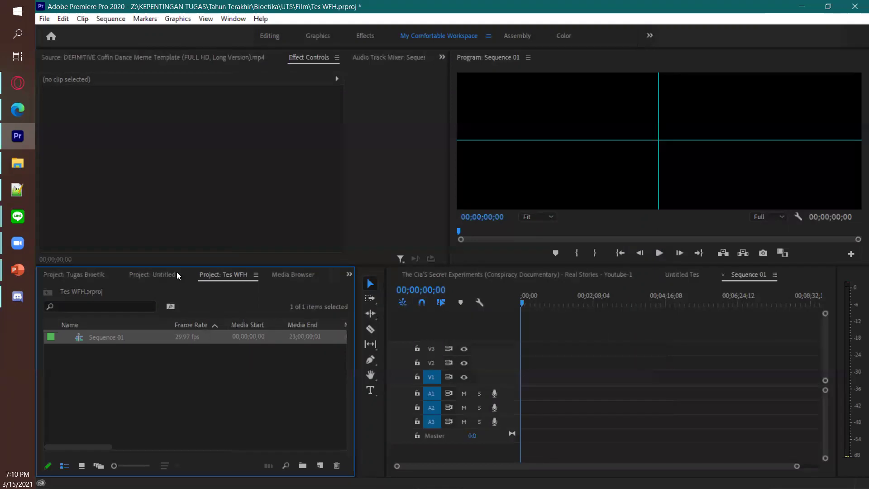
# Return to the Untitled project and close the Sequence 01 timeline.
pyautogui.click(129, 274)
pyautogui.click(694, 276)
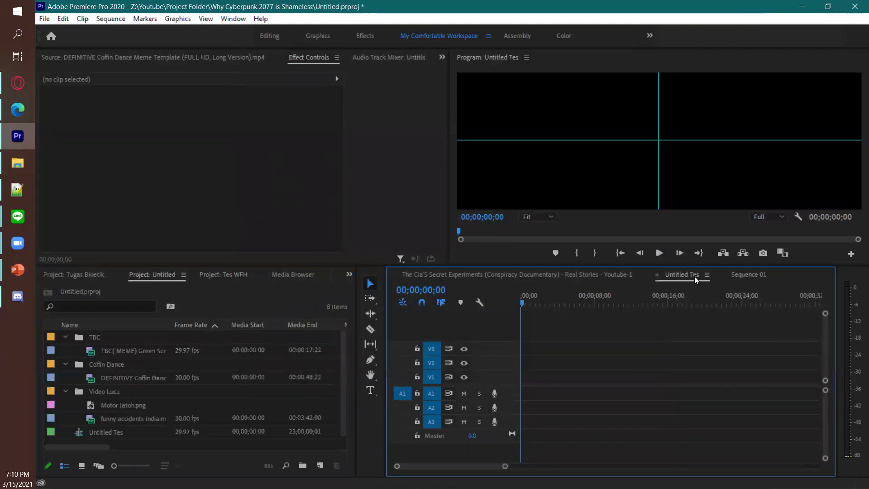
pyautogui.click(761, 274)
pyautogui.rightClick(769, 277)
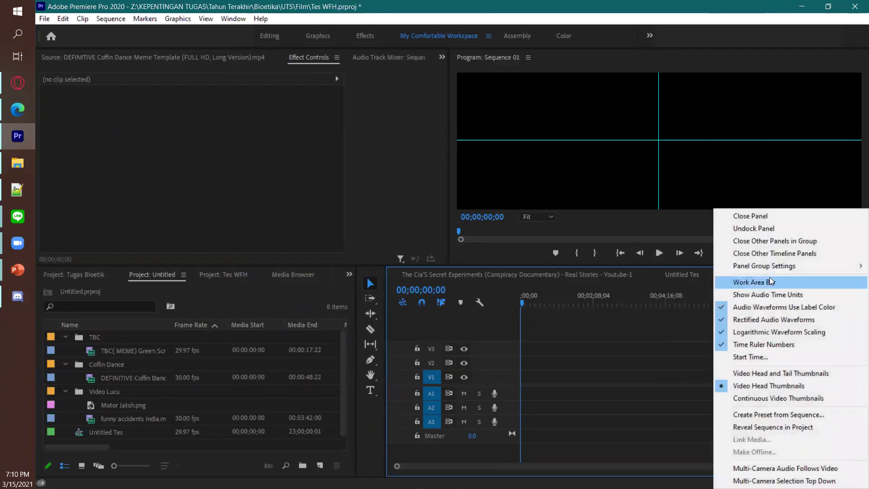
pyautogui.click(762, 216)
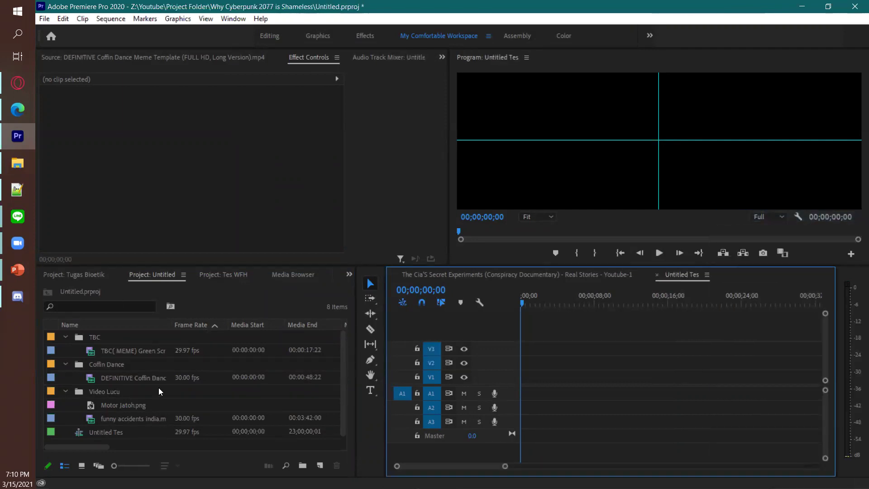
# Place funny accidents india.mp4 at the start of V1 in Untitled Tes, keeping the existing sequence settings, and select it in the preview.
pyautogui.moveTo(128, 417); pyautogui.dragTo(520, 380)
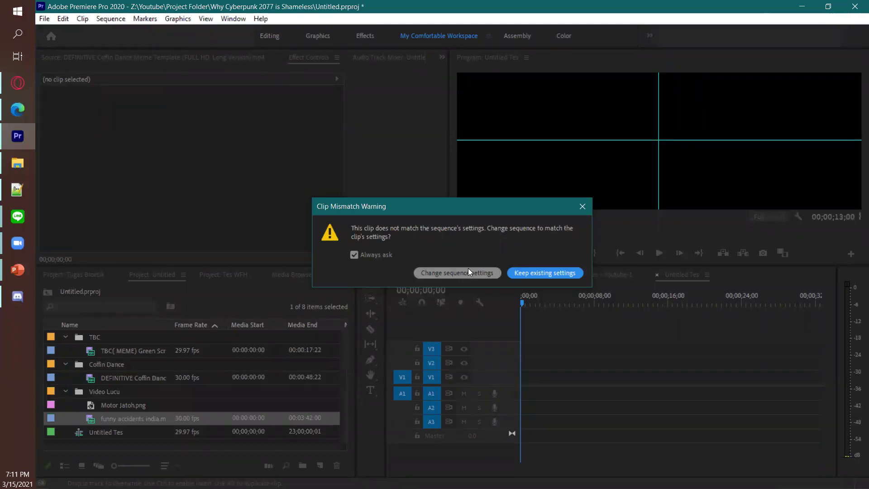
pyautogui.click(542, 274)
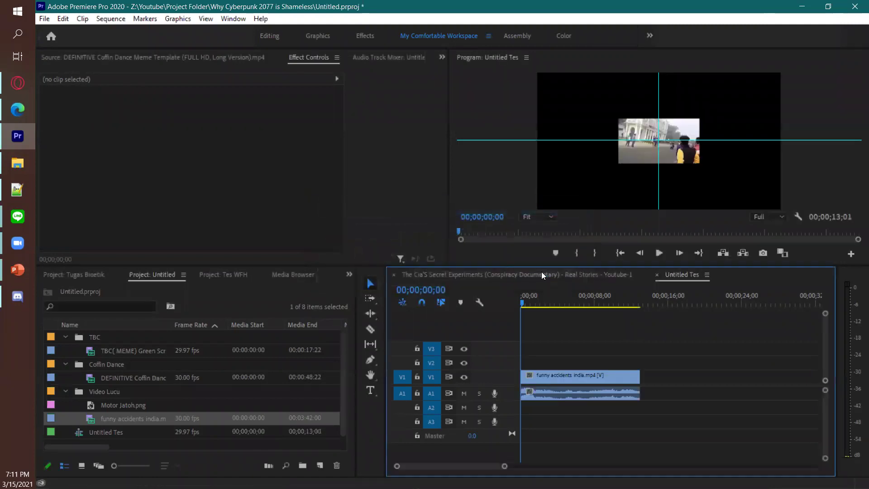
pyautogui.click(673, 123)
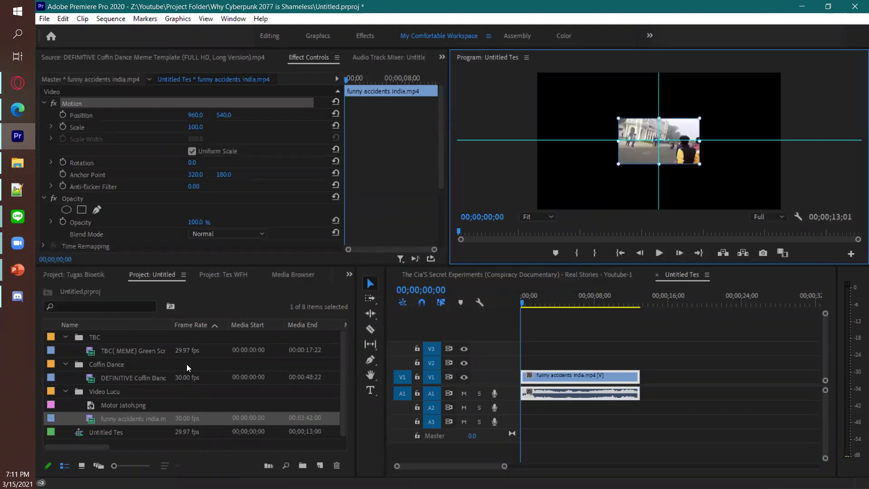
pyautogui.click(44, 19)
pyautogui.moveTo(63, 32)
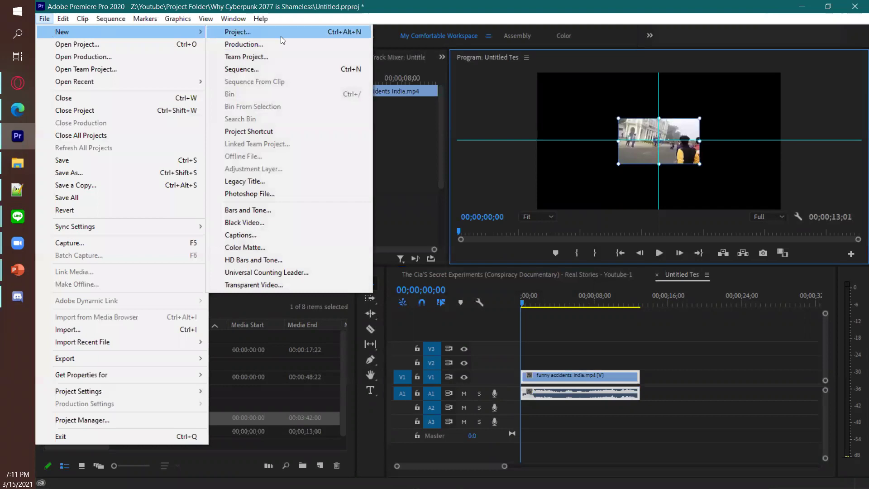
pyautogui.click(44, 19)
pyautogui.click(44, 18)
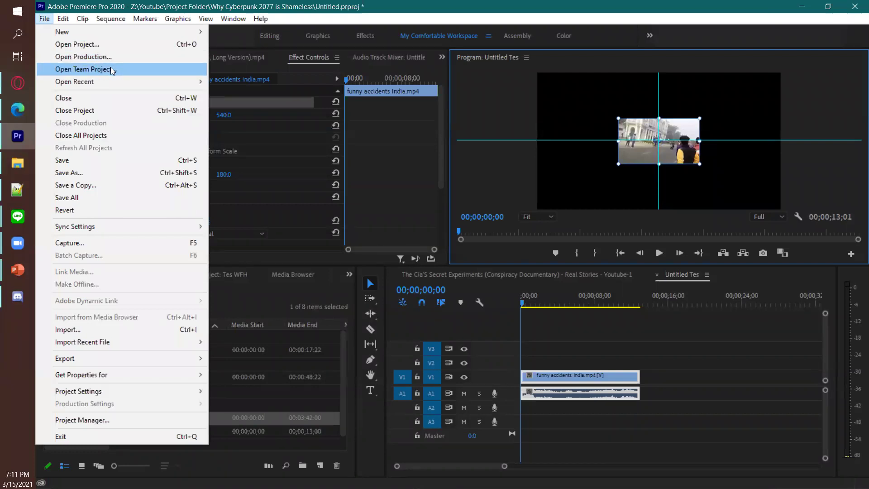
pyautogui.moveTo(117, 82)
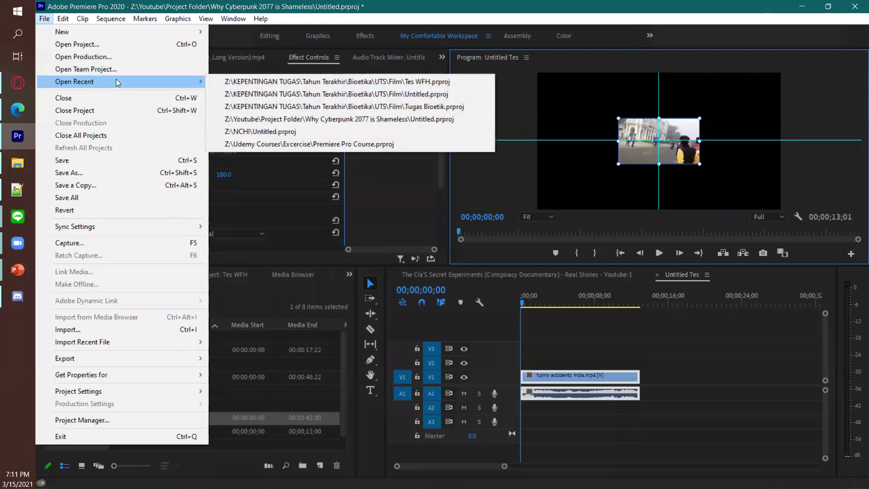
pyautogui.click(125, 6)
pyautogui.click(111, 19)
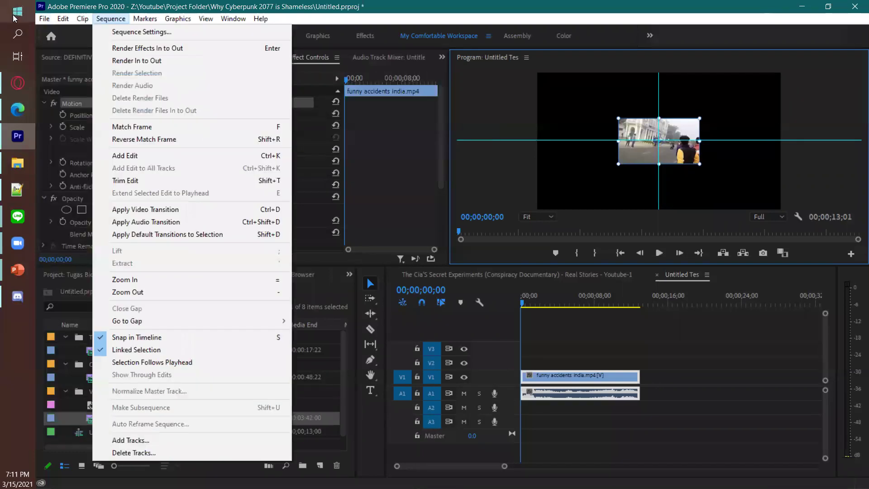
pyautogui.press('Escape')
pyautogui.click(39, 20)
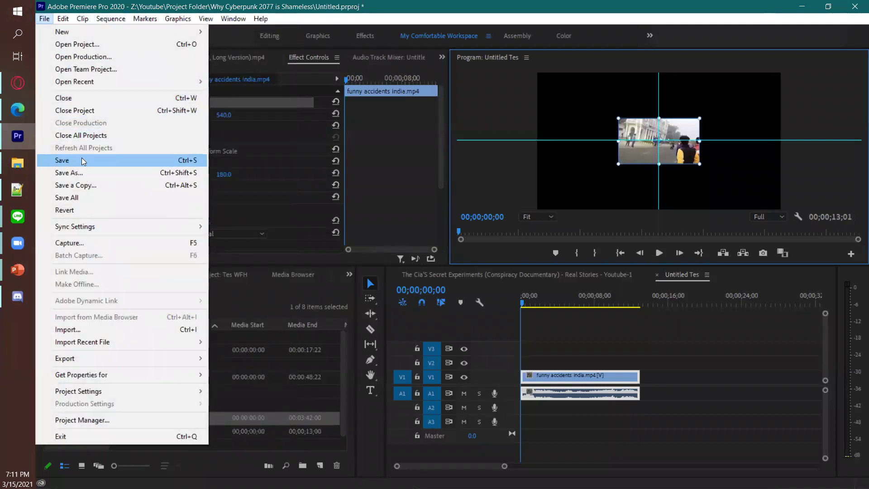
pyautogui.moveTo(106, 225)
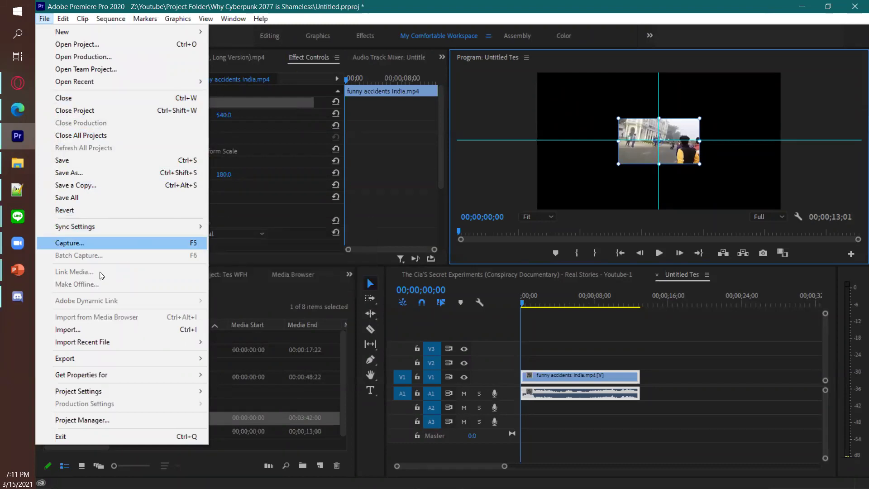
# Start an import into the Untitled project, examine the video files in the Download drive's Viddly > Video folder, and cancel the import.
pyautogui.click(126, 330)
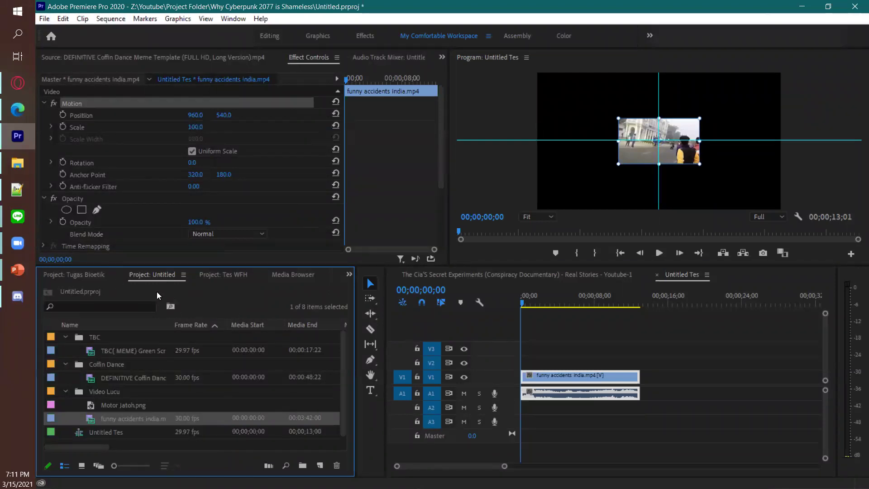
pyautogui.rightClick(217, 312)
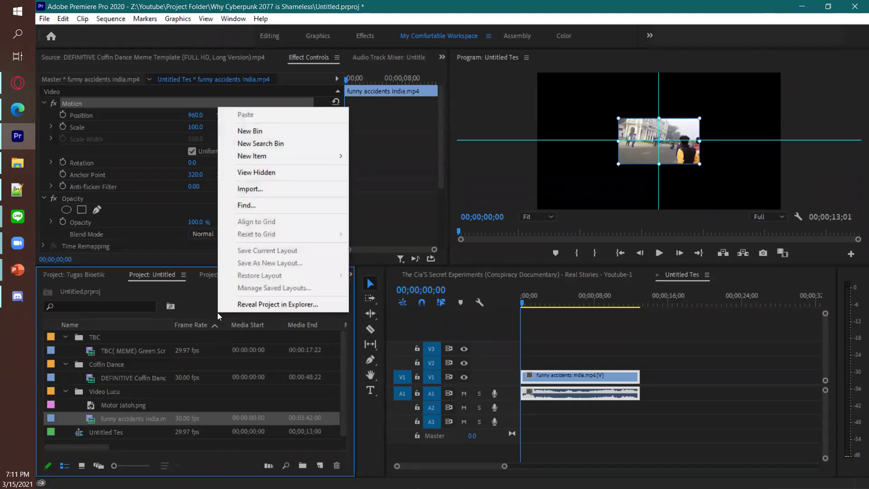
pyautogui.click(250, 190)
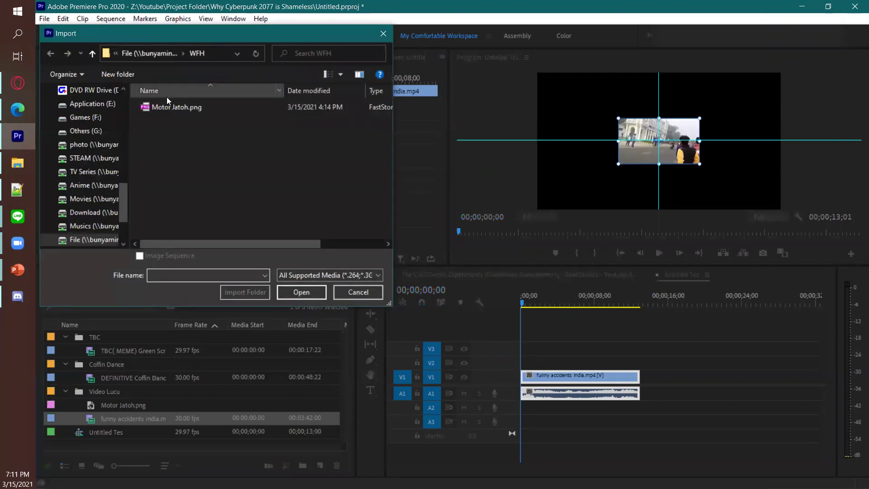
pyautogui.click(159, 55)
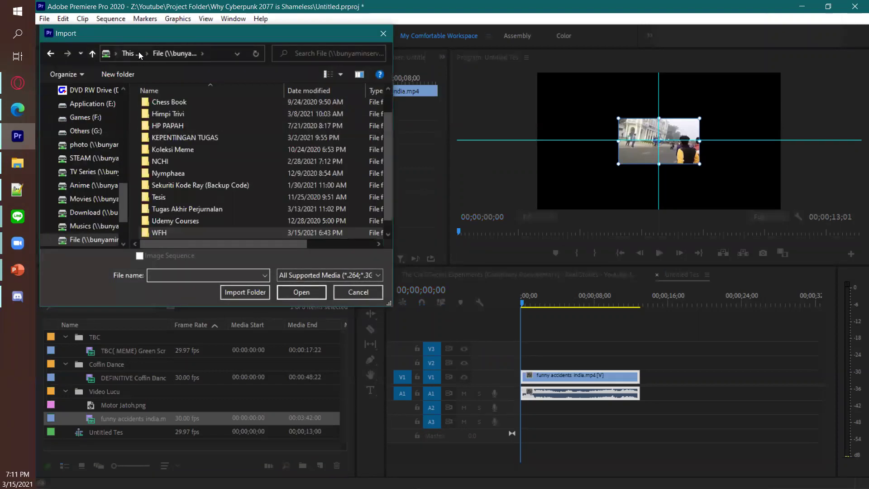
pyautogui.scroll(-1, 84, 181)
pyautogui.click(84, 185)
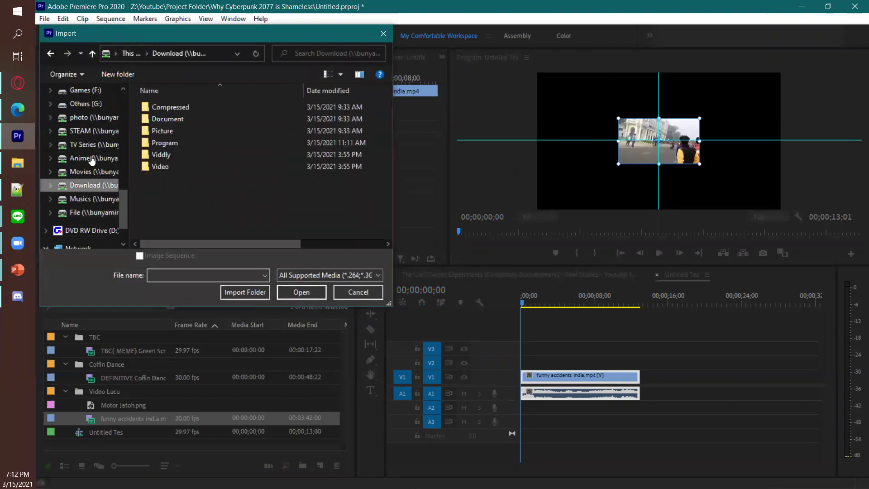
pyautogui.doubleClick(173, 154)
pyautogui.doubleClick(170, 119)
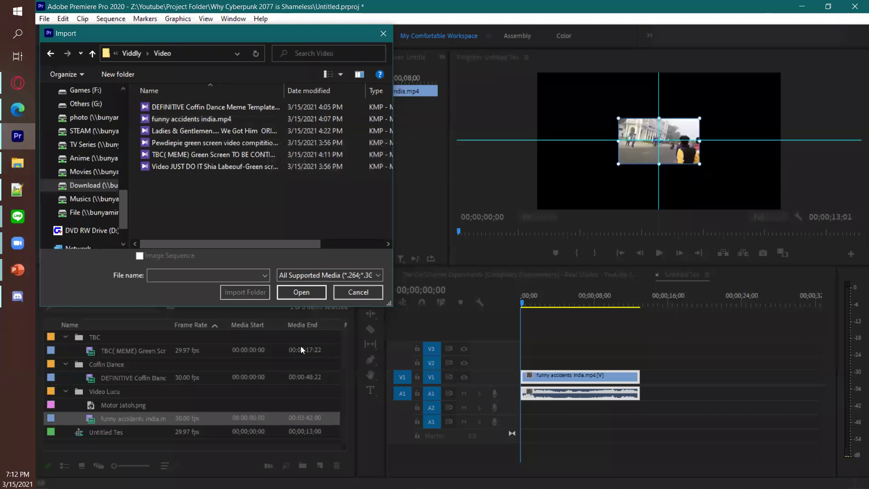
pyautogui.click(345, 288)
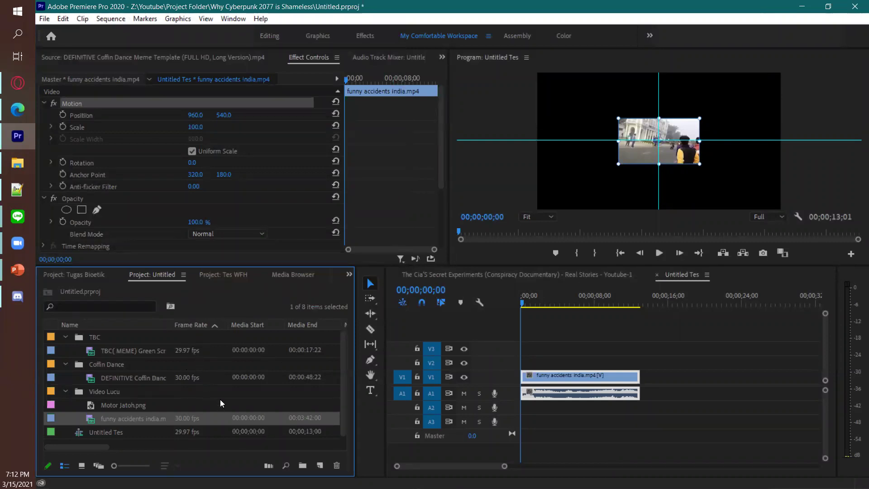
# Browse the network drives in the Media Browser and examine the clips in drive X's Viddly > Video folder.
pyautogui.click(291, 275)
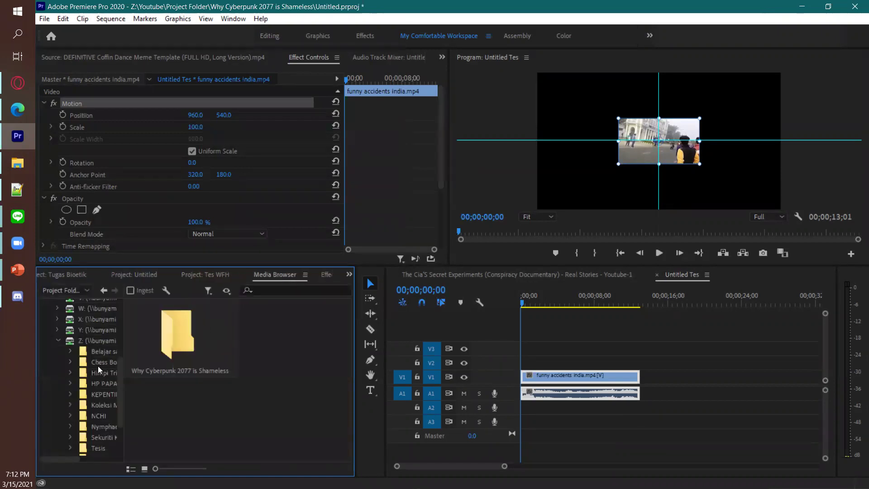
pyautogui.scroll(3, 111, 345)
pyautogui.scroll(1, 82, 343)
pyautogui.scroll(-1, 82, 344)
pyautogui.scroll(-2, 61, 353)
pyautogui.scroll(-2, 75, 392)
pyautogui.moveTo(121, 415); pyautogui.dragTo(123, 388)
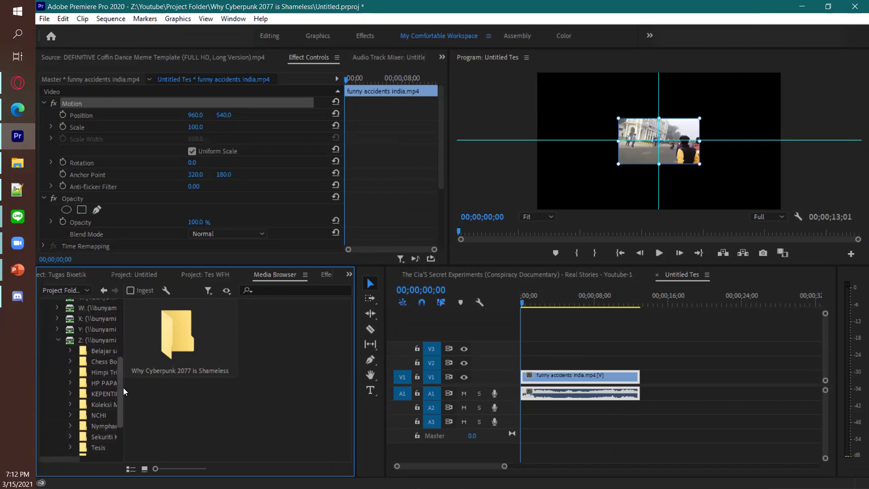
pyautogui.scroll(2, 58, 337)
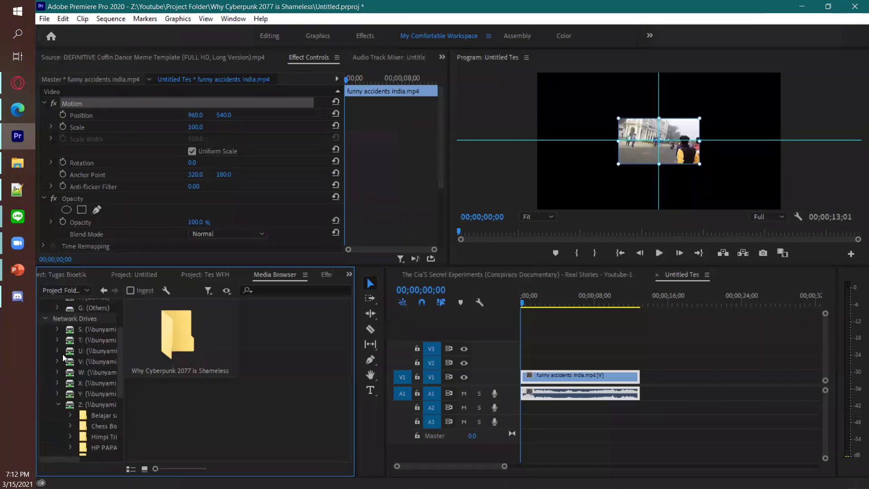
pyautogui.click(57, 383)
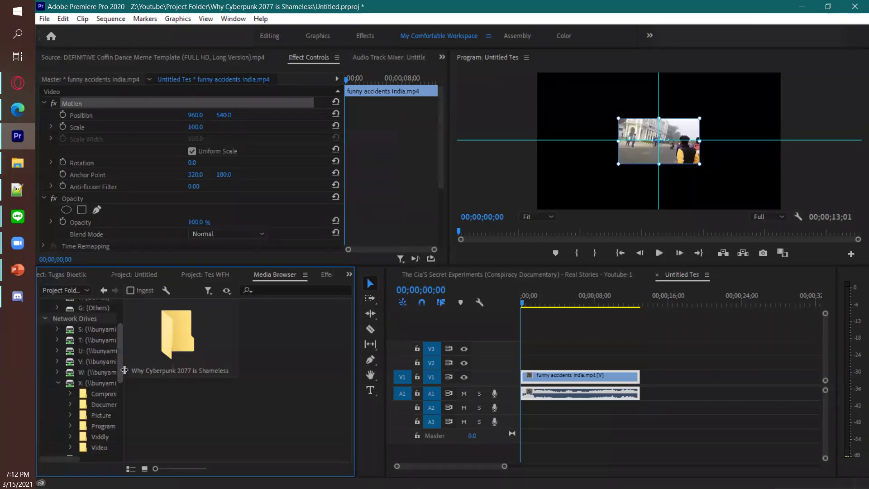
pyautogui.moveTo(121, 375); pyautogui.dragTo(122, 378)
pyautogui.click(99, 427)
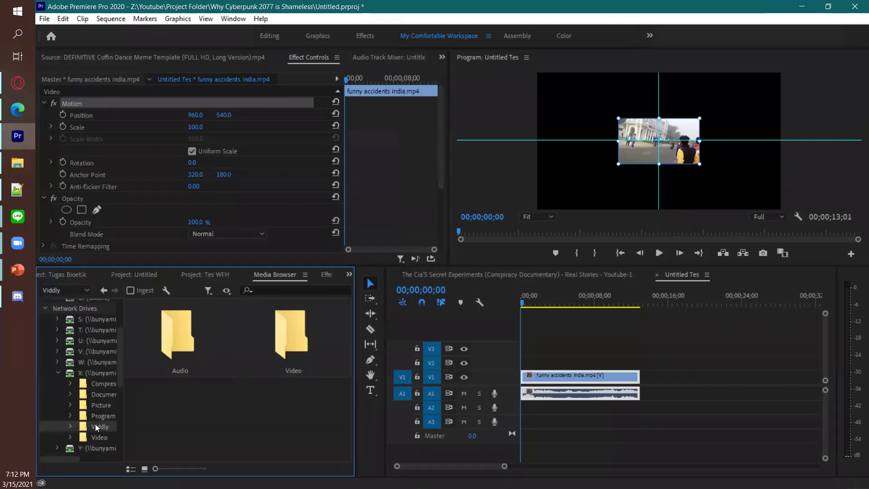
pyautogui.doubleClick(286, 312)
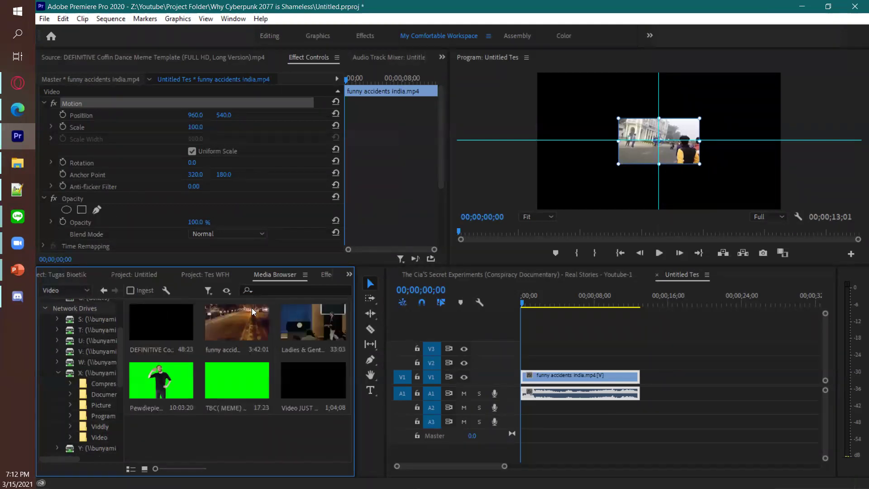
# Compare importing into the Untitled project with browsing in the Media Browser, cancelling the import and returning to the project items.
pyautogui.click(141, 277)
pyautogui.rightClick(205, 311)
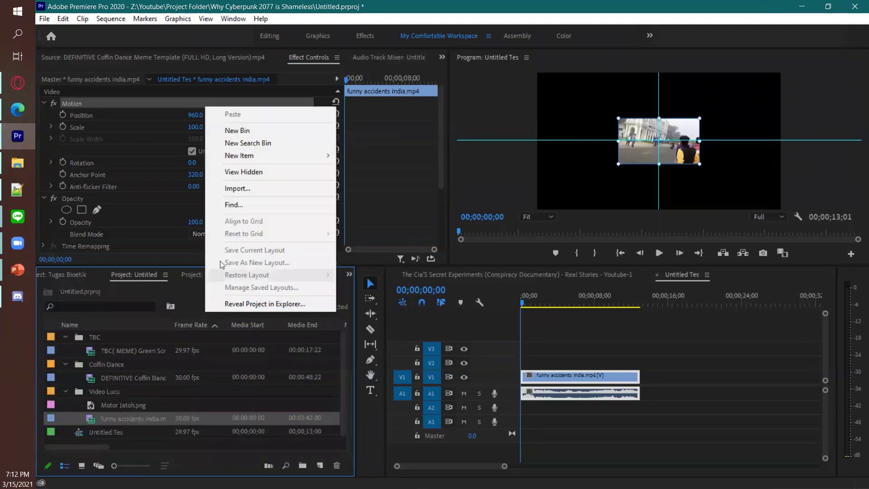
pyautogui.click(238, 189)
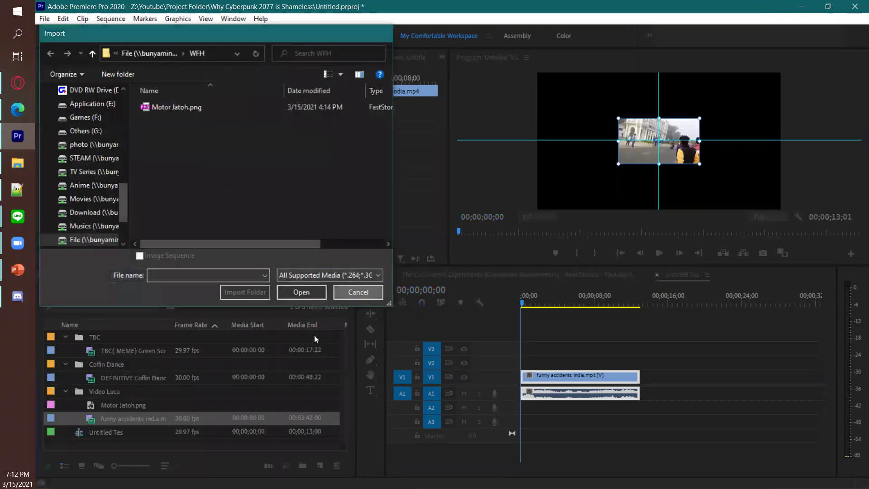
pyautogui.press('Escape')
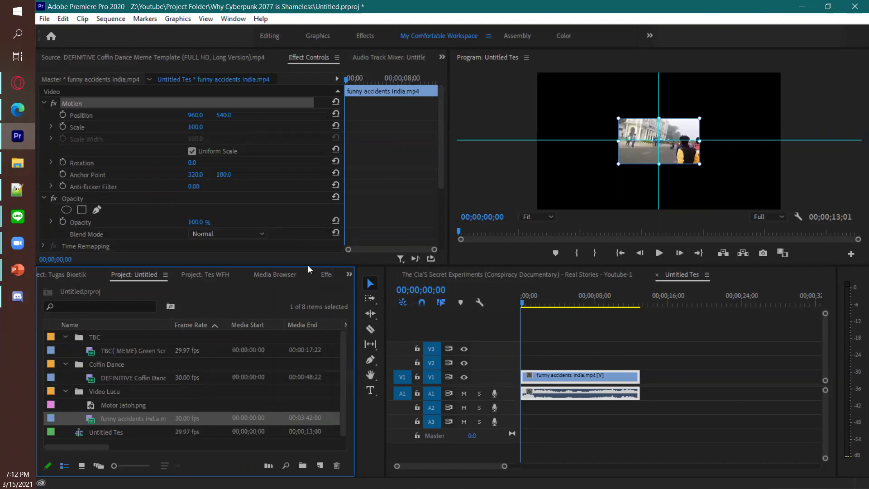
pyautogui.click(276, 275)
pyautogui.click(136, 275)
# Open the media export settings for funny accidents india.mp4 and examine the available formats, keeping H.264.
pyautogui.click(44, 18)
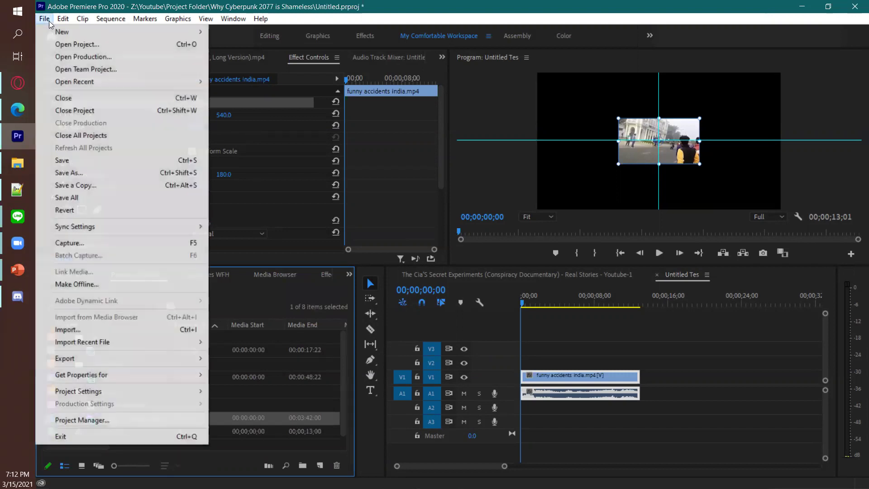
pyautogui.moveTo(120, 356)
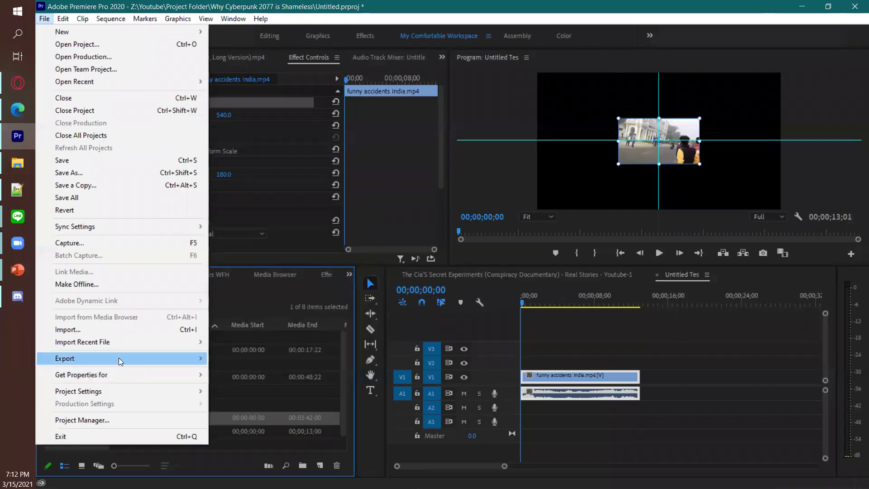
pyautogui.click(302, 221)
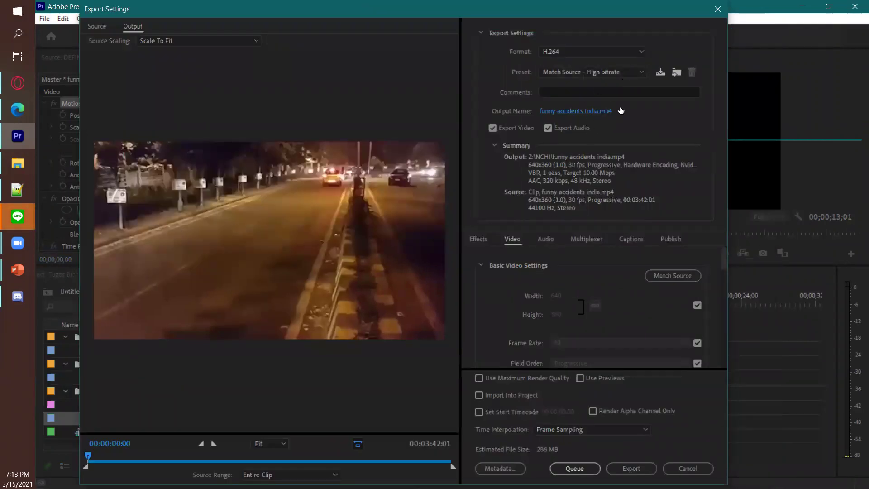
pyautogui.click(587, 47)
pyautogui.click(586, 47)
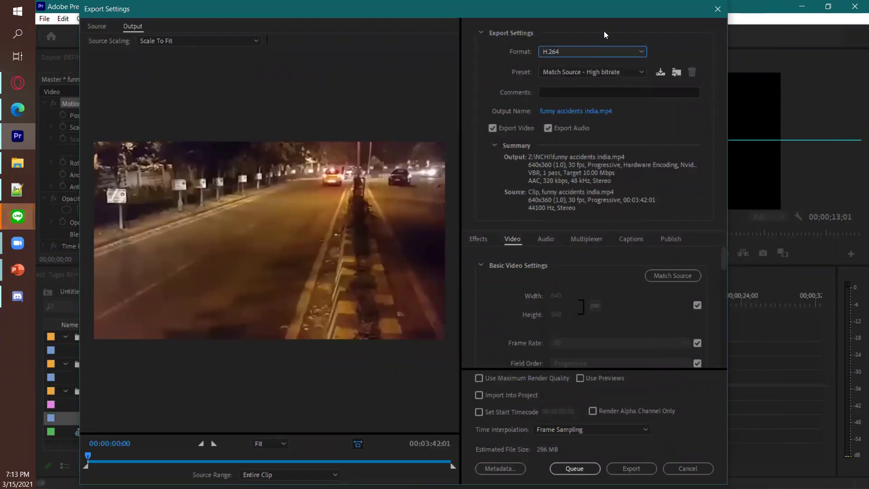
pyautogui.click(592, 54)
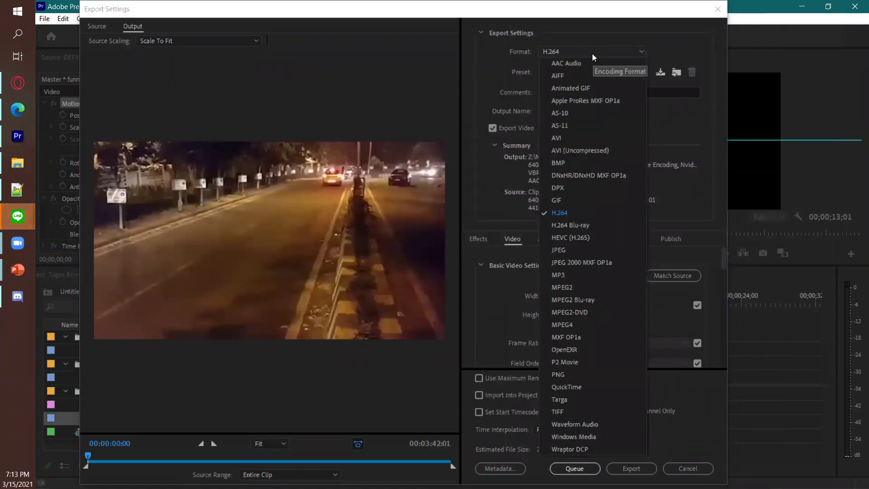
pyautogui.click(588, 52)
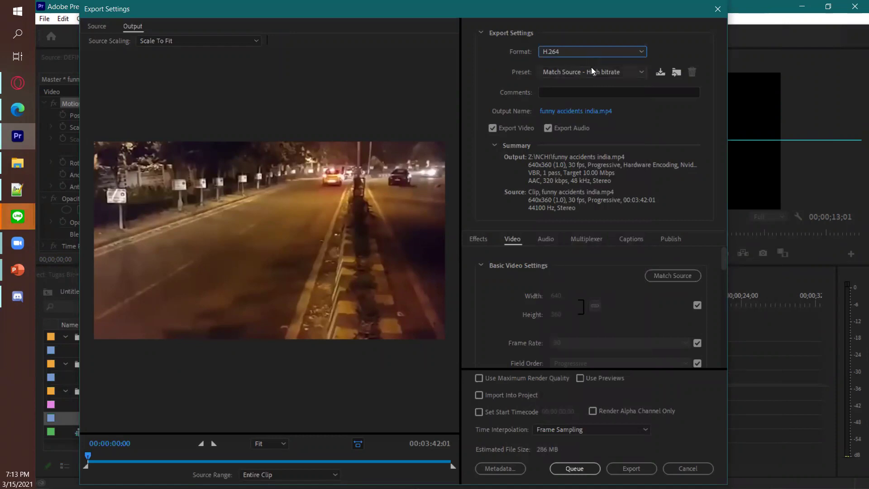
# Lower the target bitrate of the H.264 export to 3.41 Mbps.
pyautogui.scroll(-10, 672, 335)
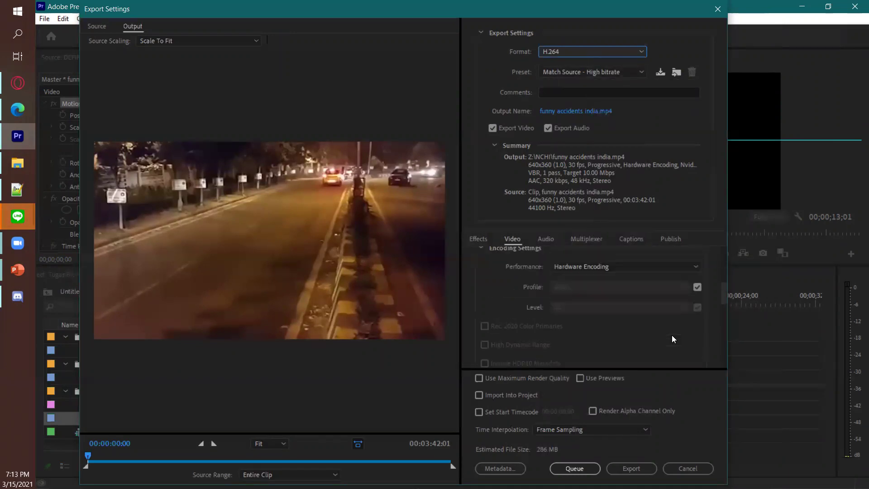
pyautogui.scroll(3, 625, 308)
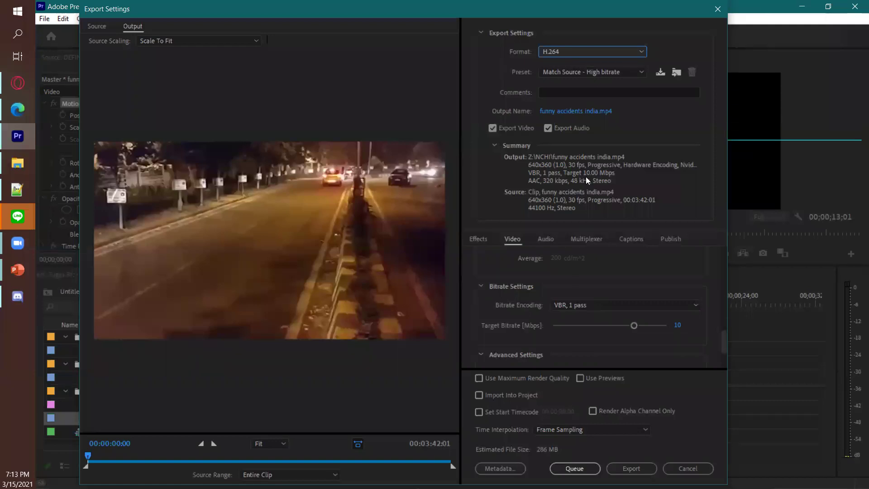
pyautogui.moveTo(634, 326); pyautogui.dragTo(583, 325)
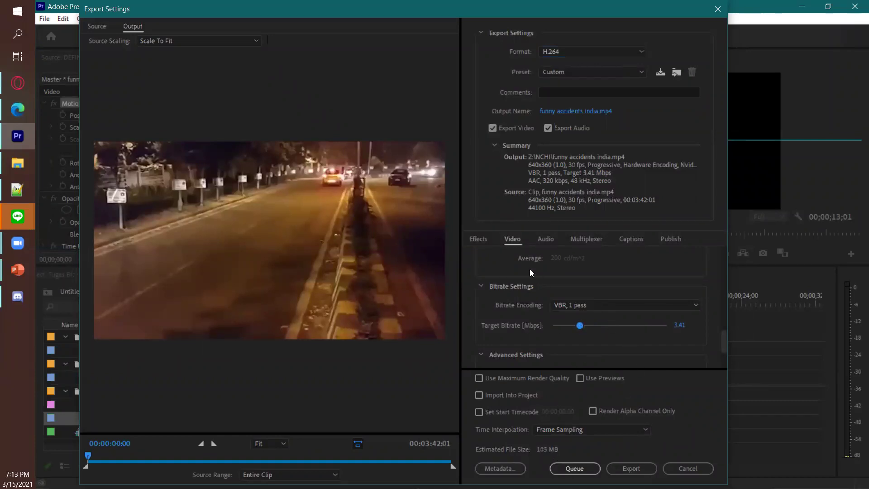
# Review the list of export formats once more and cancel the export.
pyautogui.scroll(5, 583, 317)
pyautogui.click(562, 49)
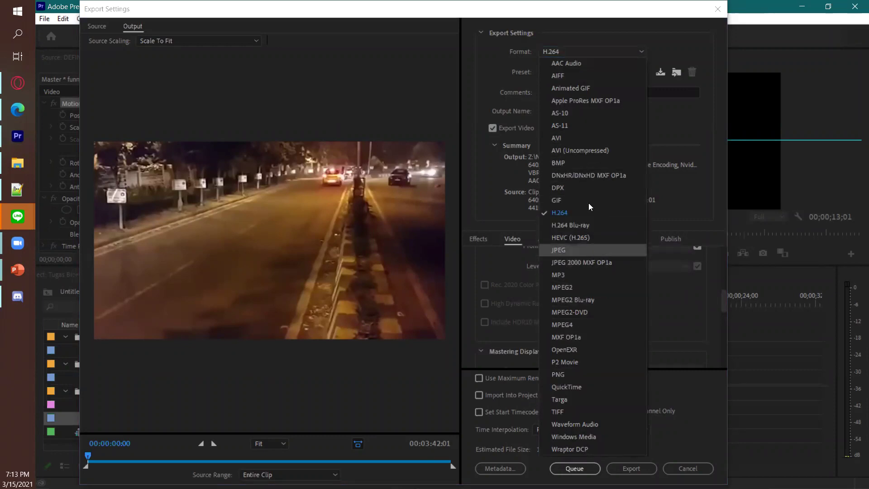
pyautogui.click(712, 314)
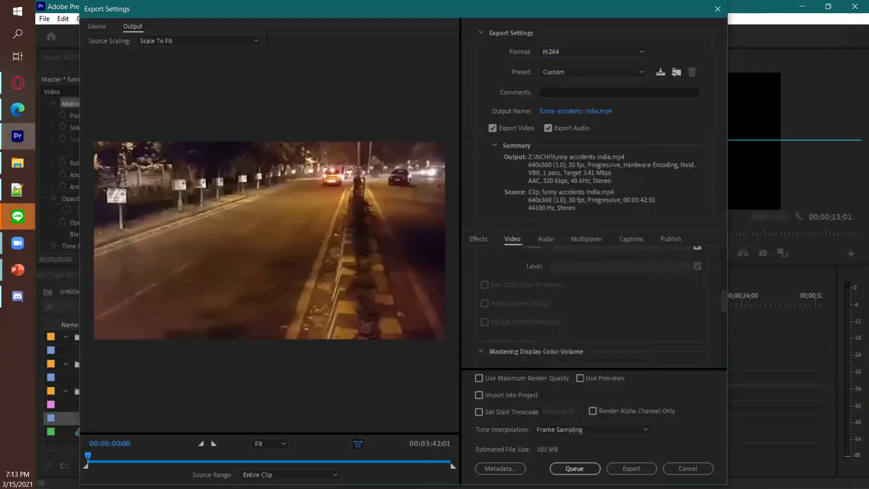
pyautogui.click(688, 464)
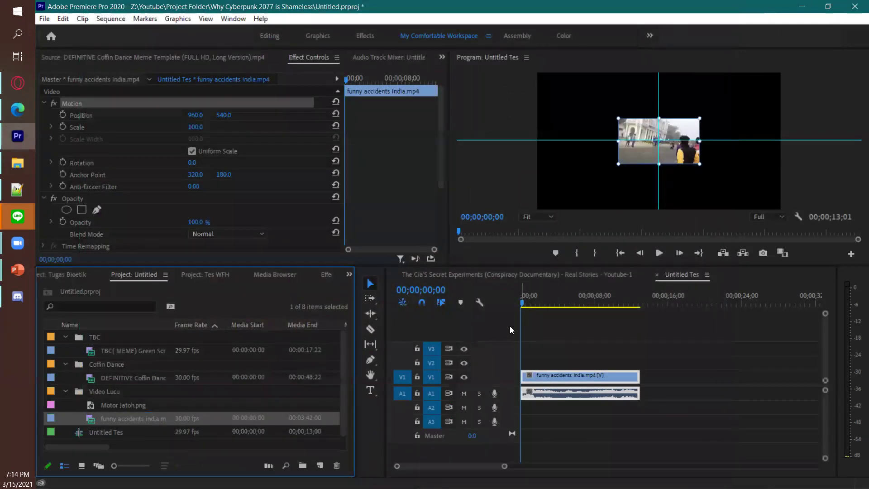
# Review the file and editing commands, including the Team Project, Keyboard Shortcuts and Preferences entries, without running any.
pyautogui.click(28, 25)
pyautogui.press('Escape')
pyautogui.click(43, 20)
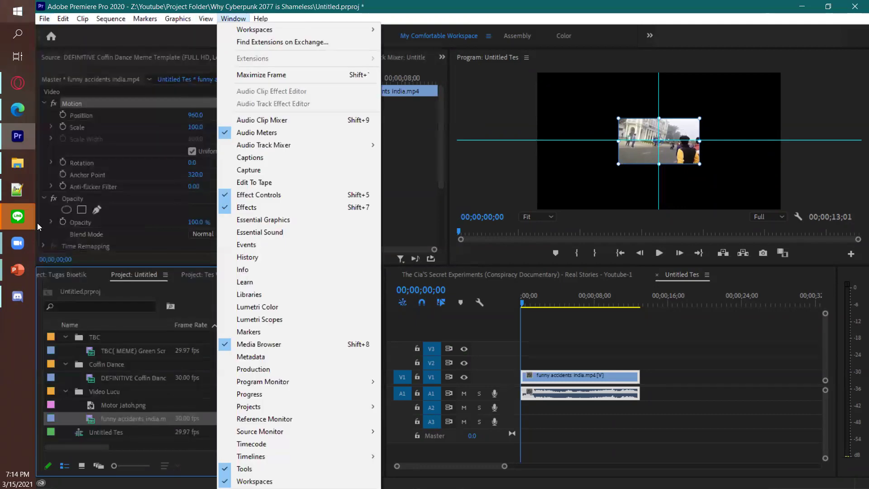
pyautogui.moveTo(55, 19)
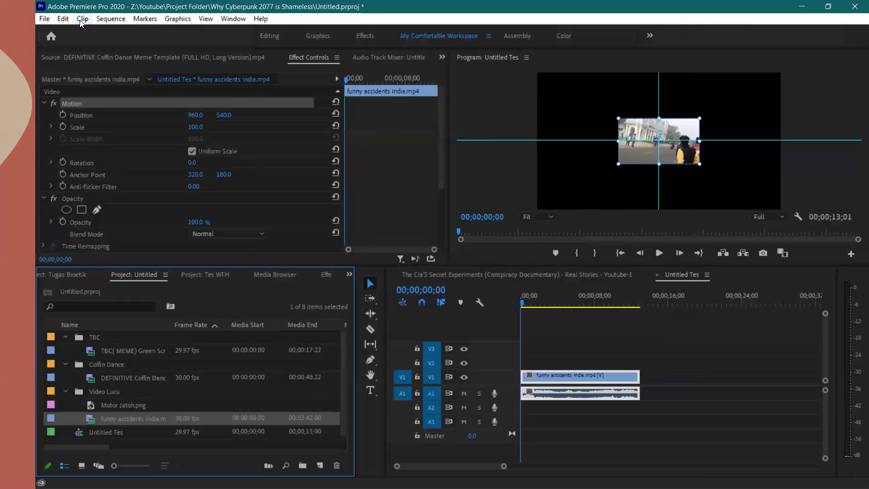
pyautogui.click(81, 18)
pyautogui.moveTo(66, 19)
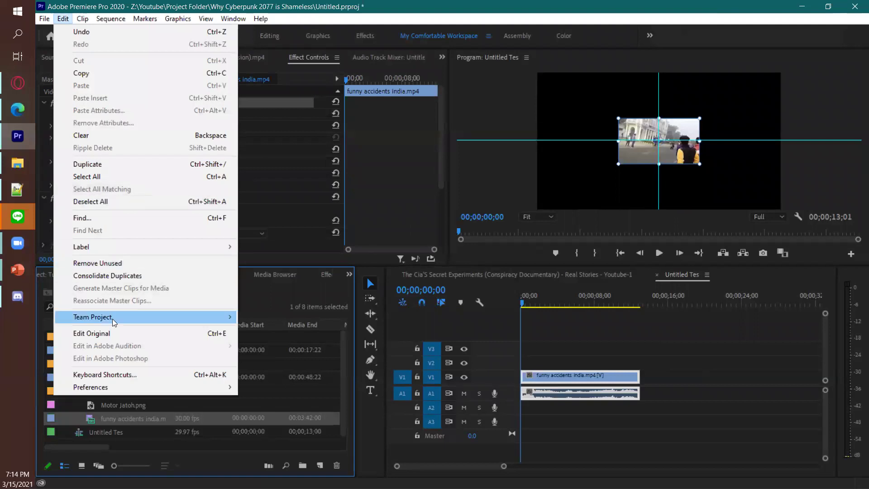
pyautogui.click(583, 369)
pyautogui.click(583, 371)
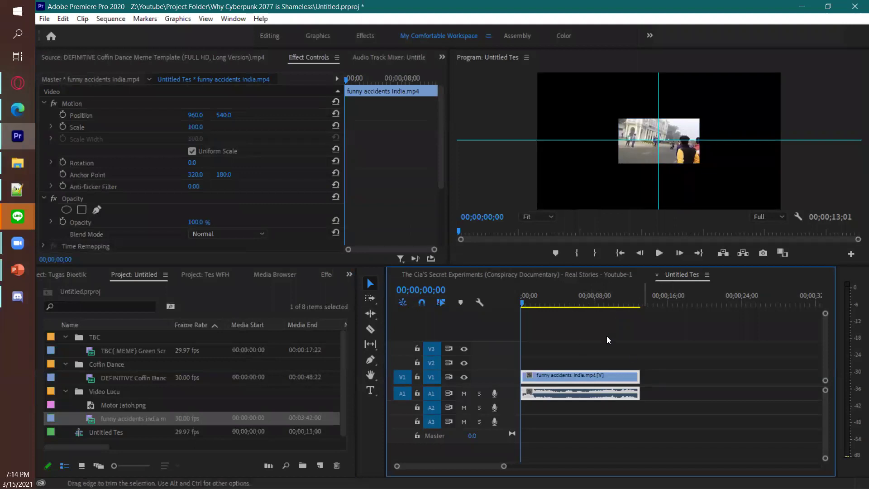
# Review the sequence, marker and graphics commands, including the New Layer types, and deselect the clip in the timeline.
pyautogui.click(63, 19)
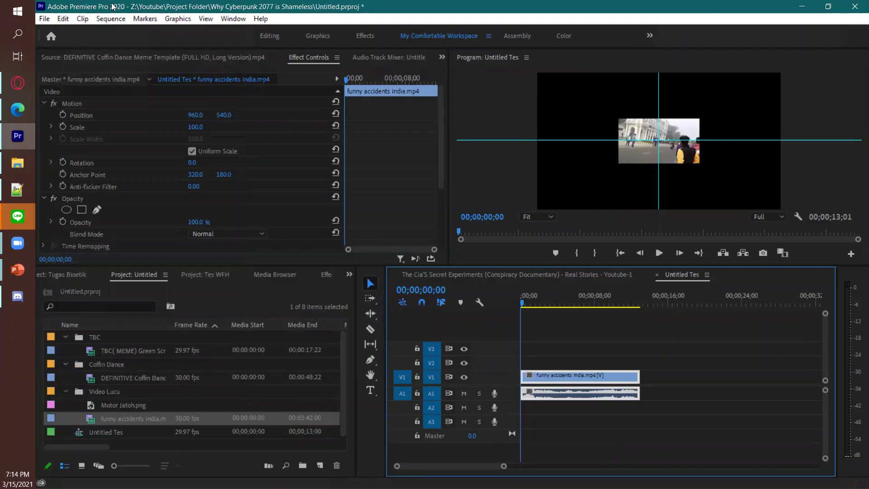
pyautogui.click(103, 20)
pyautogui.moveTo(154, 22)
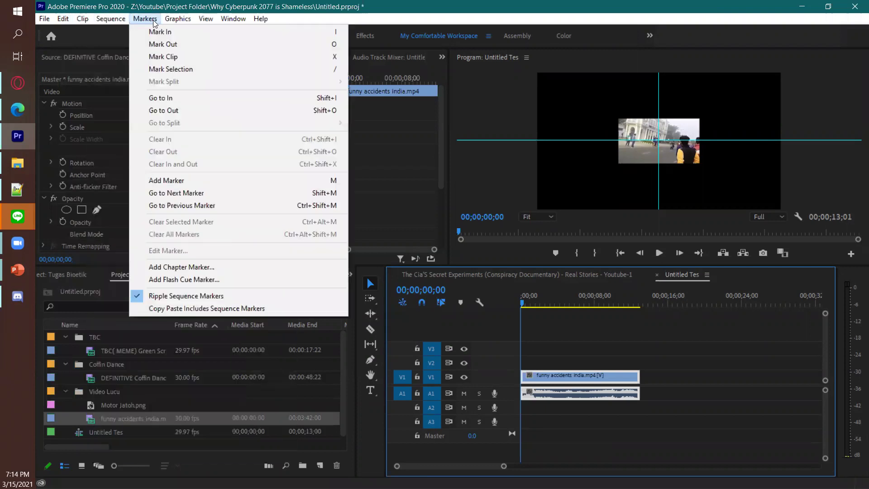
pyautogui.moveTo(116, 23)
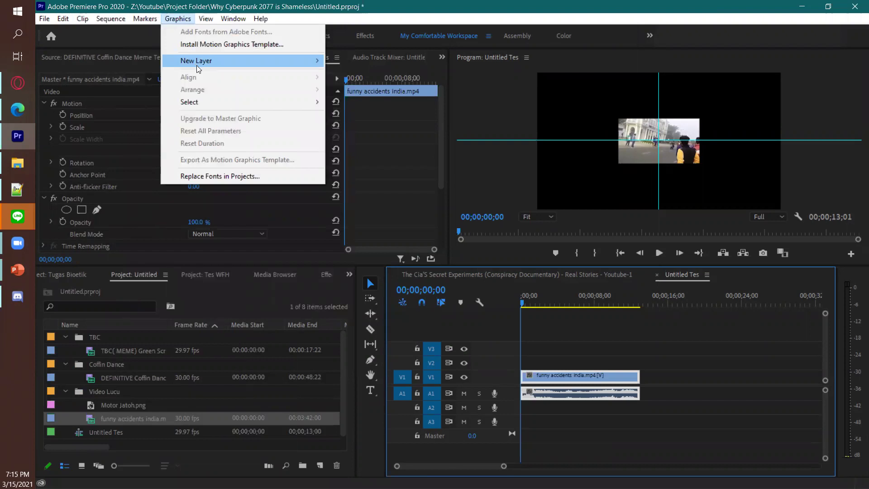
pyautogui.moveTo(197, 65)
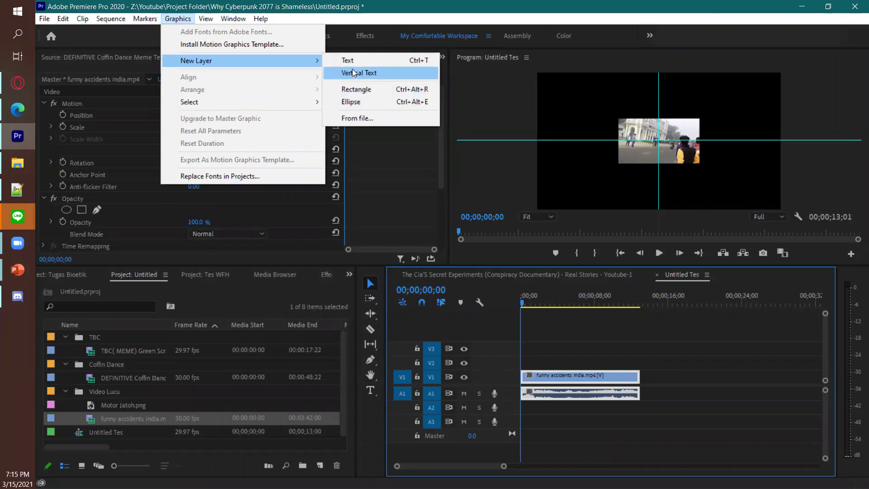
pyautogui.click(210, 21)
pyautogui.click(557, 330)
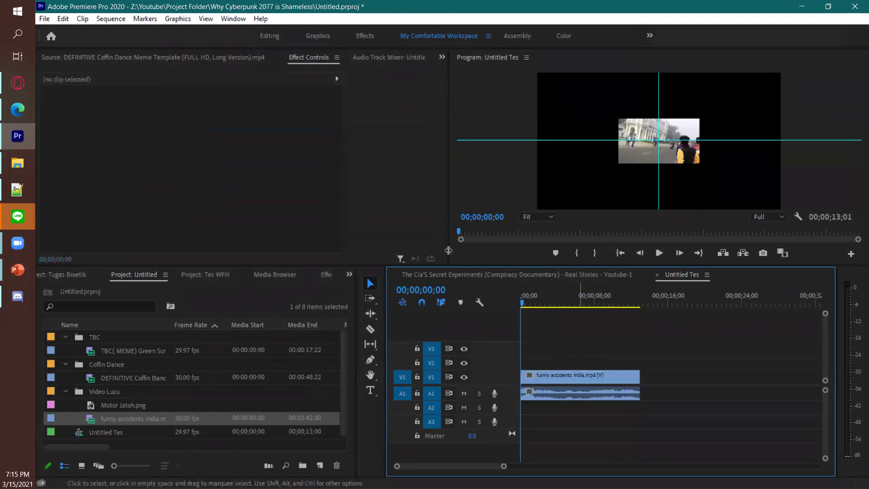
# Review the view commands and keep the playback resolution at Full.
pyautogui.click(206, 18)
pyautogui.moveTo(234, 32)
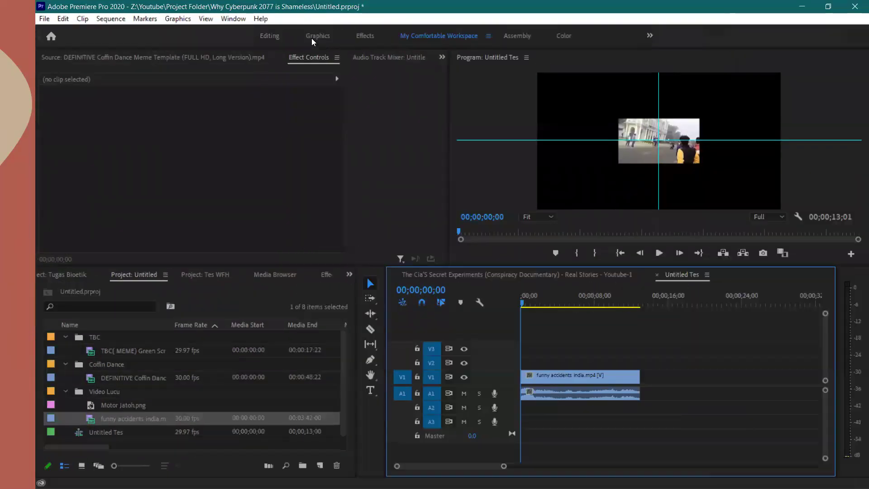
pyautogui.click(233, 19)
pyautogui.moveTo(206, 19)
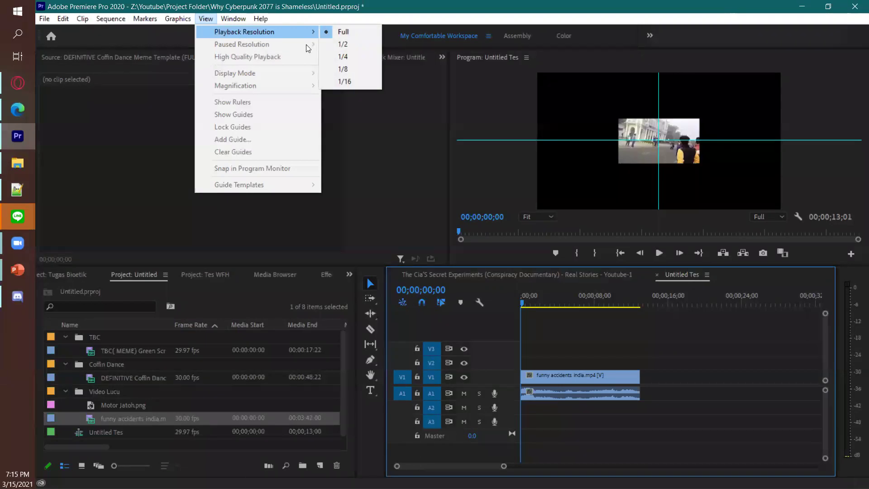
pyautogui.click(342, 32)
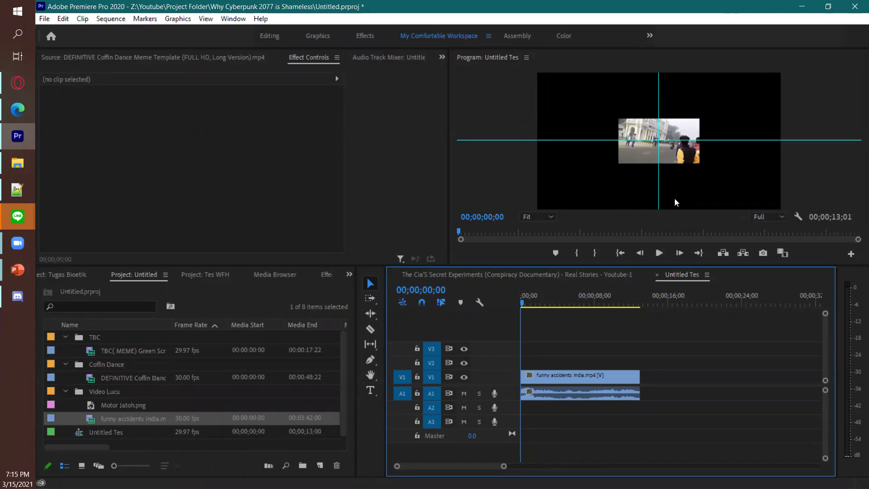
# Compare the playback resolution choices in the Program monitor, leaving Full selected.
pyautogui.click(777, 219)
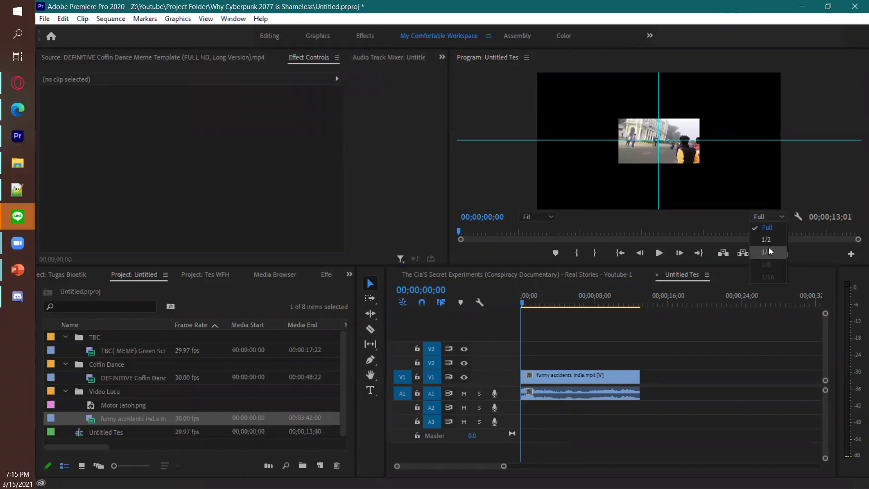
pyautogui.click(729, 104)
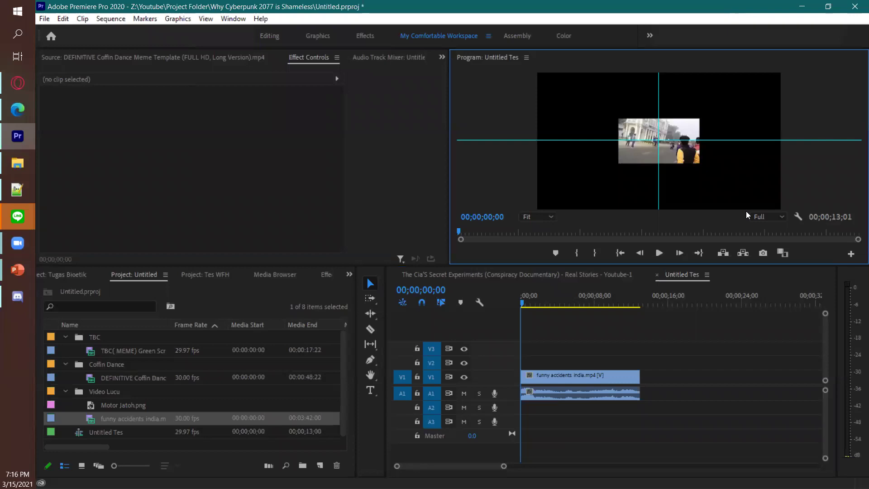
pyautogui.click(762, 215)
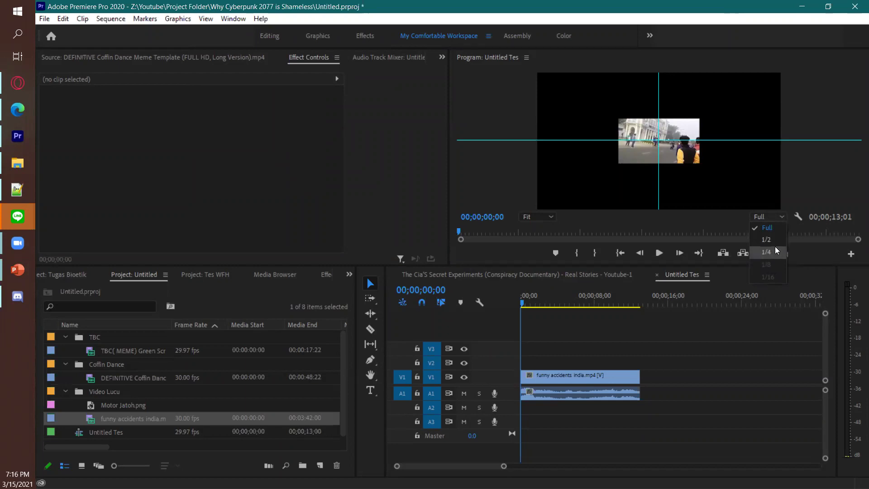
pyautogui.click(758, 219)
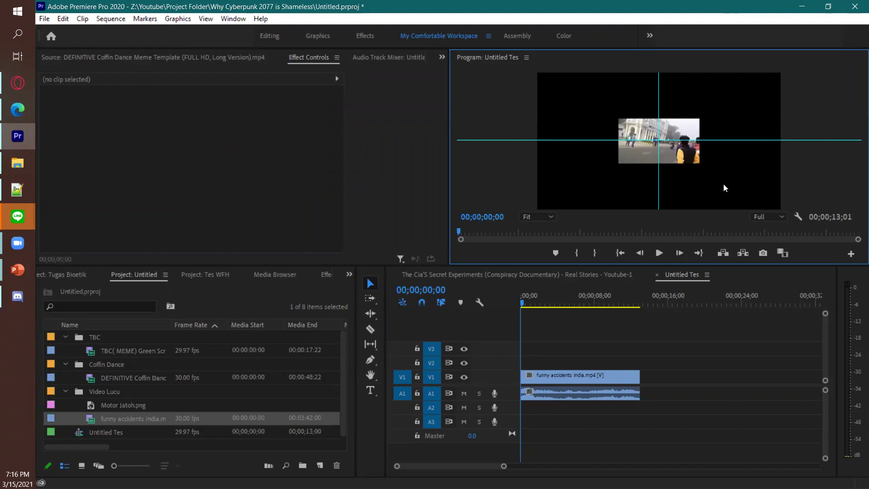
pyautogui.click(758, 215)
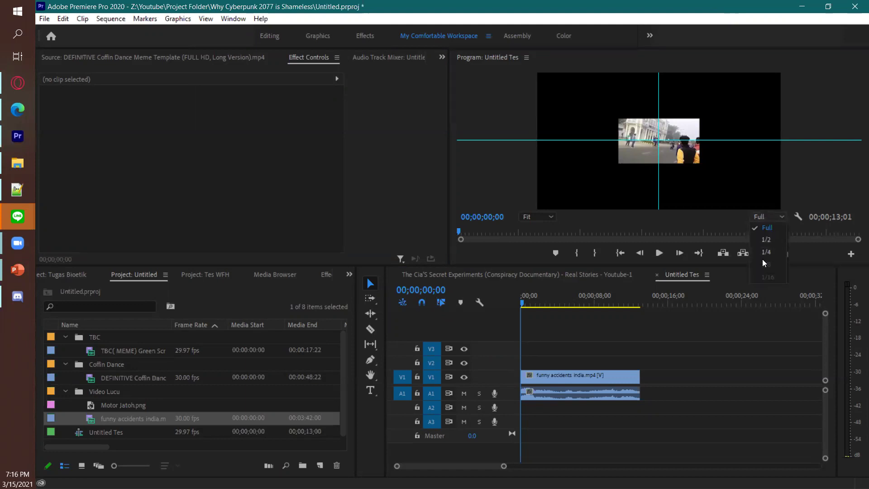
pyautogui.click(760, 215)
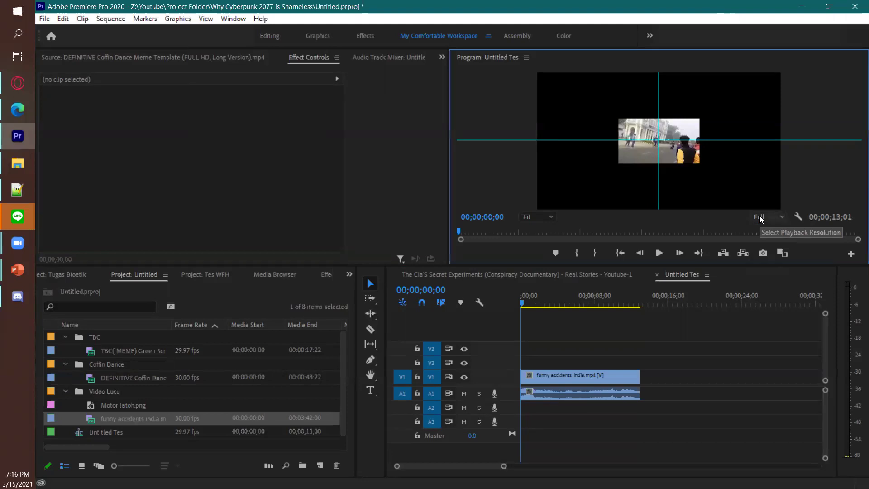
# Enlarge the funny accidents india.mp4 clip in the Program monitor to a scale of about 271 at the sequence's start.
pyautogui.moveTo(461, 232)
pyautogui.mouseDown()
pyautogui.moveTo(536, 238)
pyautogui.moveTo(448, 236)
pyautogui.mouseUp()
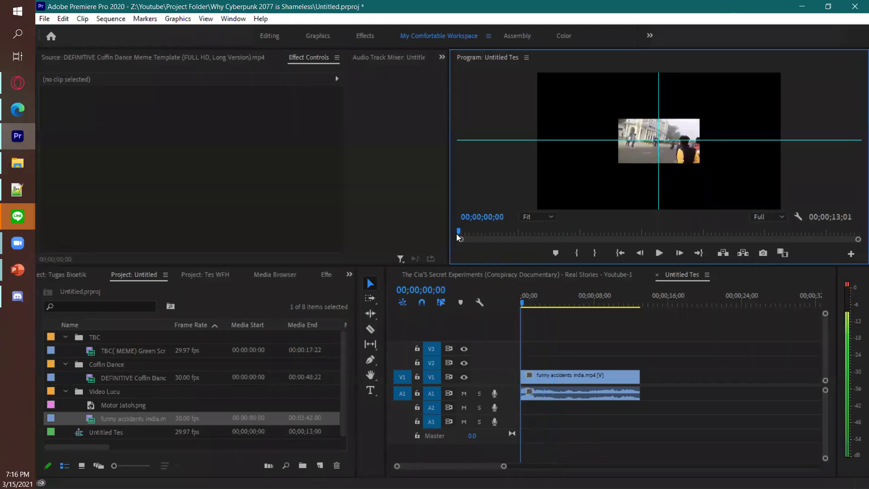
pyautogui.click(669, 149)
pyautogui.moveTo(614, 119); pyautogui.dragTo(546, 80)
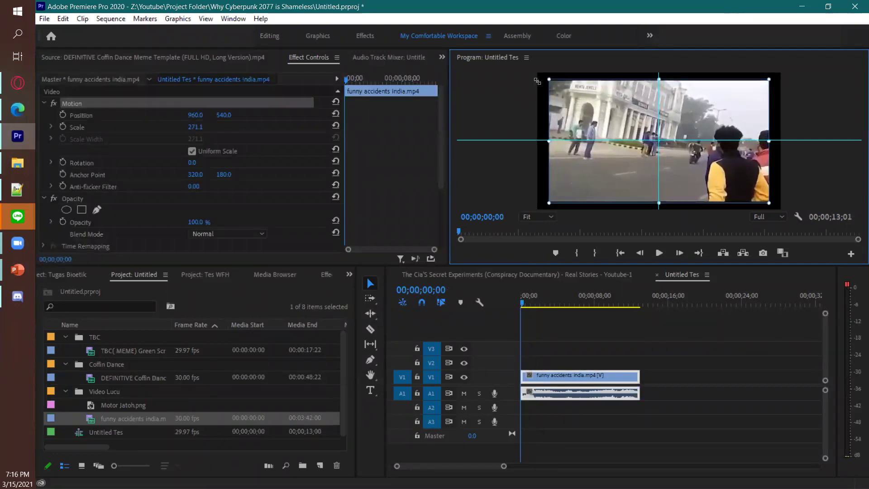
pyautogui.moveTo(458, 233)
pyautogui.mouseDown()
pyautogui.moveTo(662, 231)
pyautogui.moveTo(455, 235)
pyautogui.mouseUp()
pyautogui.click(495, 183)
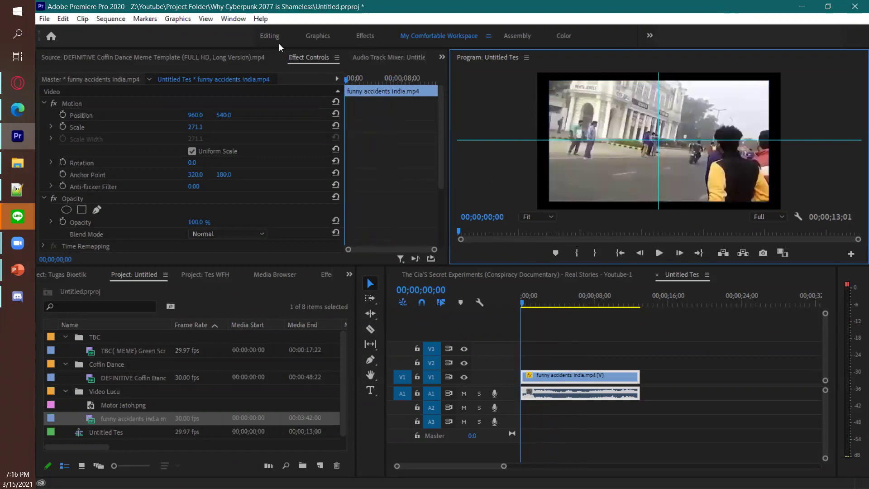
# Review the help commands and the list of available workspaces without changing the workspace.
pyautogui.click(221, 19)
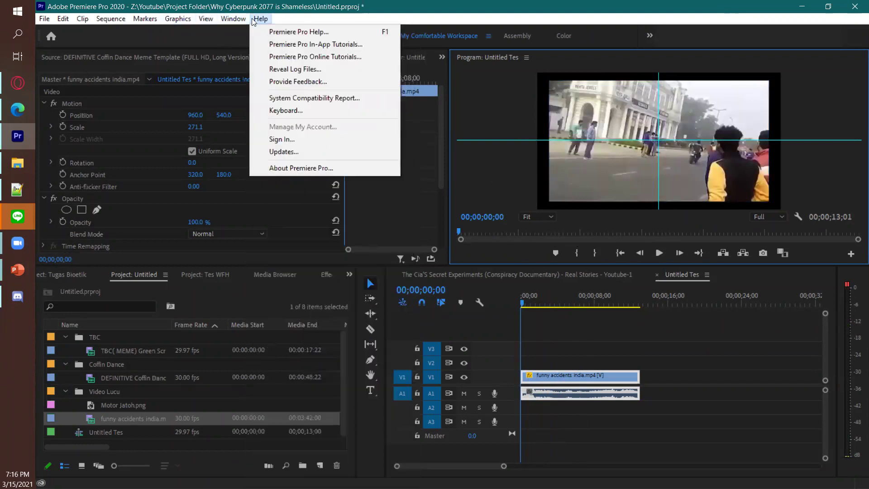
pyautogui.moveTo(241, 29)
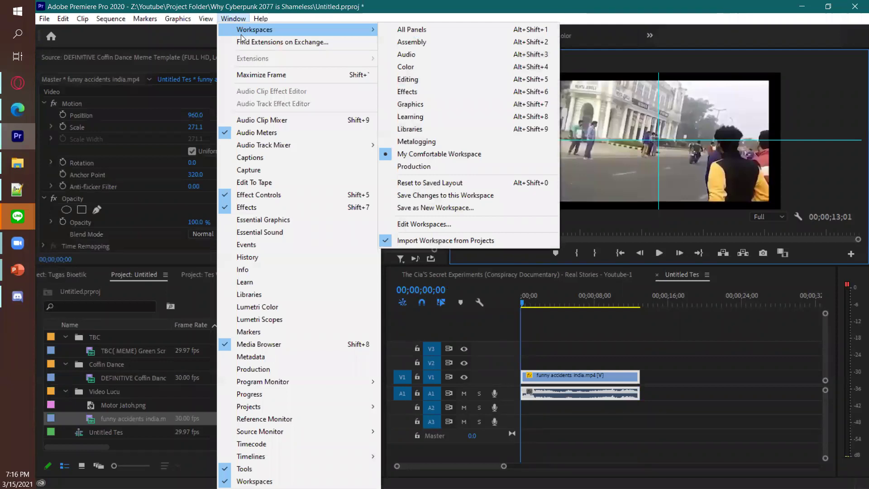
pyautogui.click(278, 4)
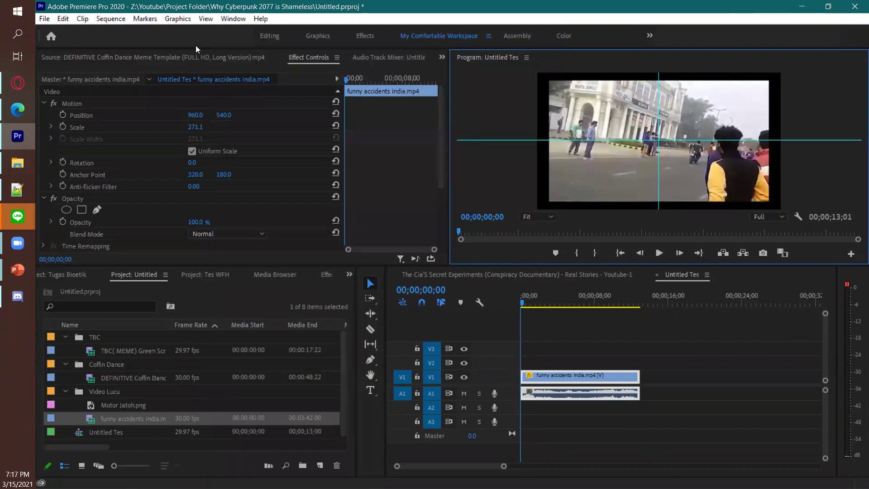
# Compare the Source monitor with the Effect Controls, leaving the name of funny accidents india.mp4 unedited.
pyautogui.click(245, 57)
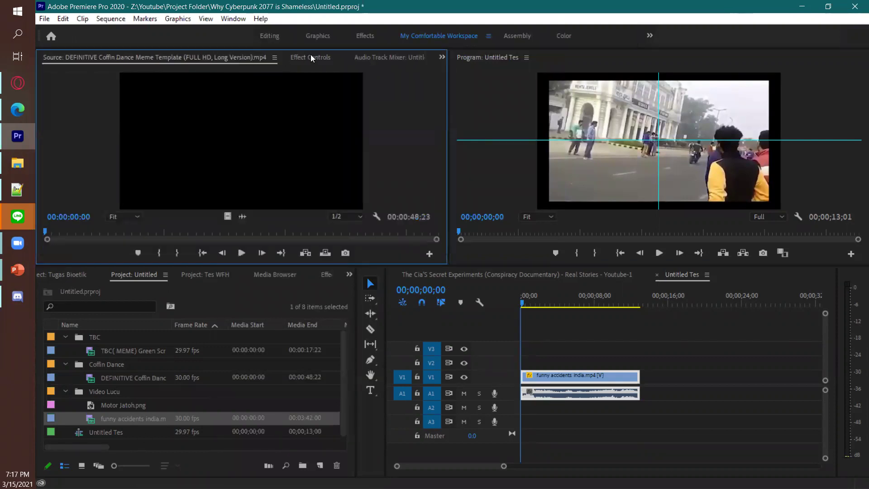
pyautogui.click(150, 423)
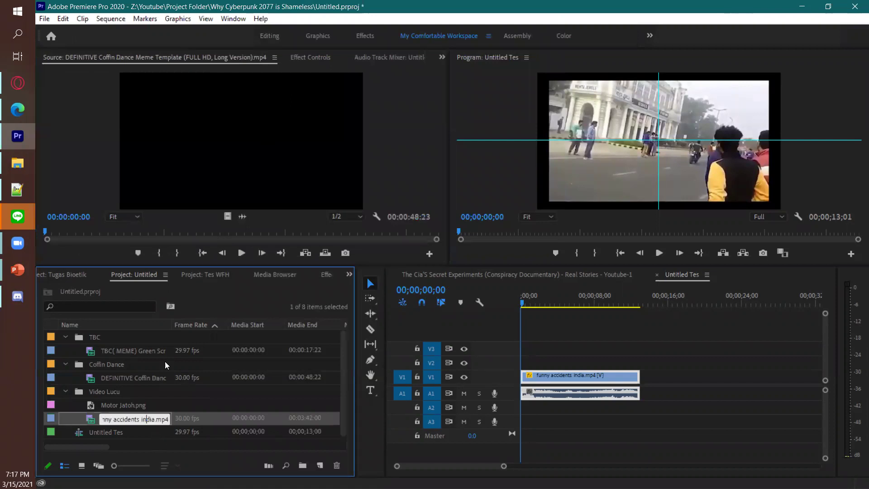
pyautogui.click(322, 56)
pyautogui.click(488, 70)
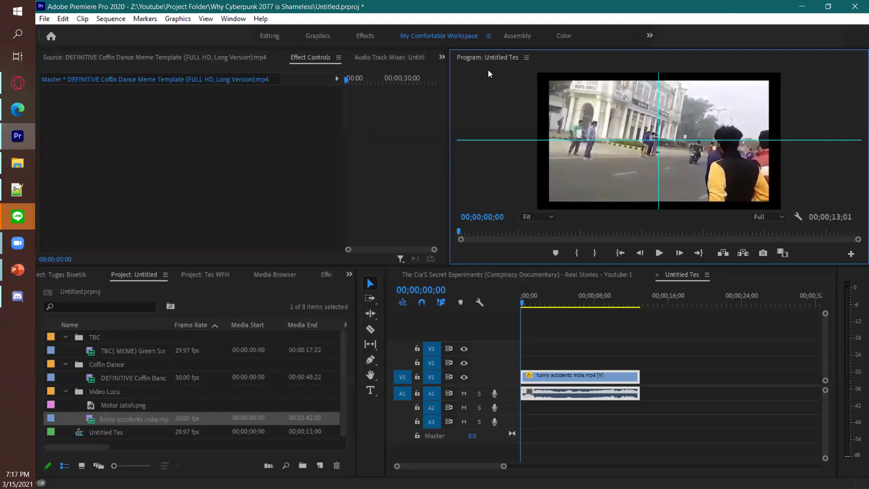
# Try the Editing workspace and return to My Comfortable Workspace.
pyautogui.click(239, 19)
pyautogui.moveTo(255, 29)
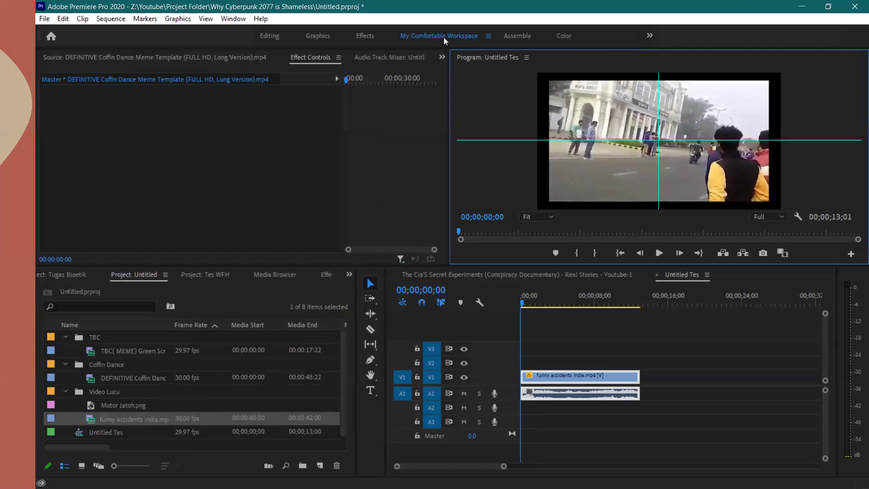
pyautogui.click(268, 38)
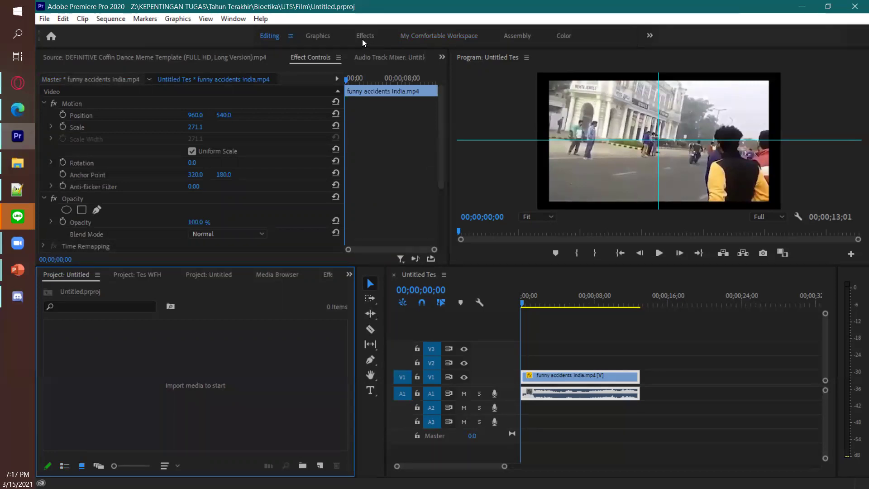
pyautogui.click(422, 37)
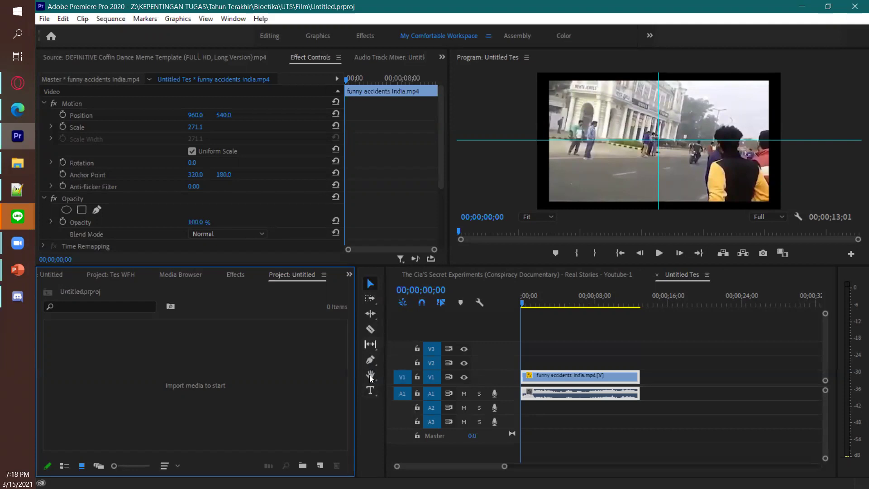
# Move the funny accidents india.mp4 clip about one second later on tracks V1 and A1 of the Untitled Tes sequence.
pyautogui.click(623, 361)
pyautogui.click(592, 374)
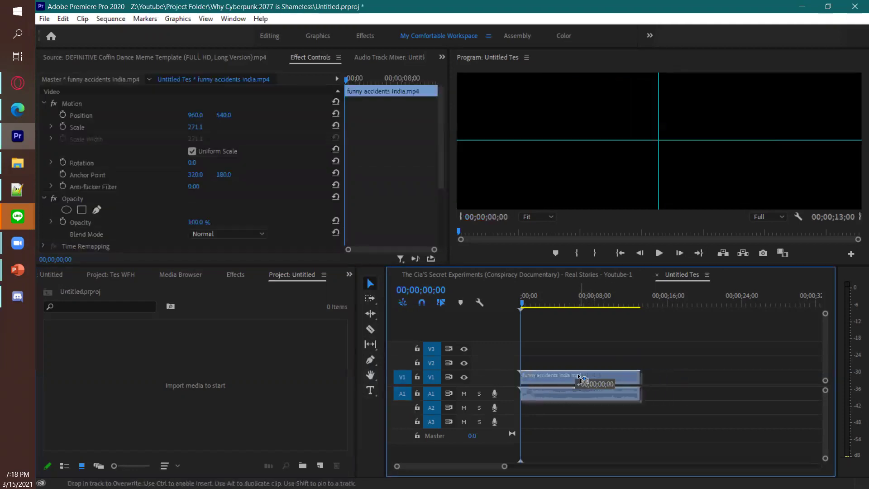
pyautogui.moveTo(553, 379); pyautogui.dragTo(589, 383)
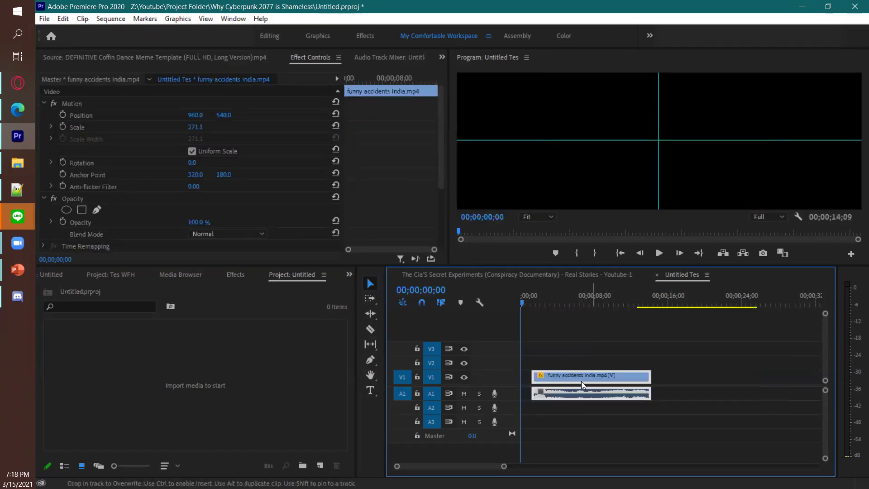
# Close the Tes WFH project panel and show the Untitled project containing the Coffin Dance, TBC and Video Lucu bins.
pyautogui.click(110, 274)
pyautogui.click(181, 270)
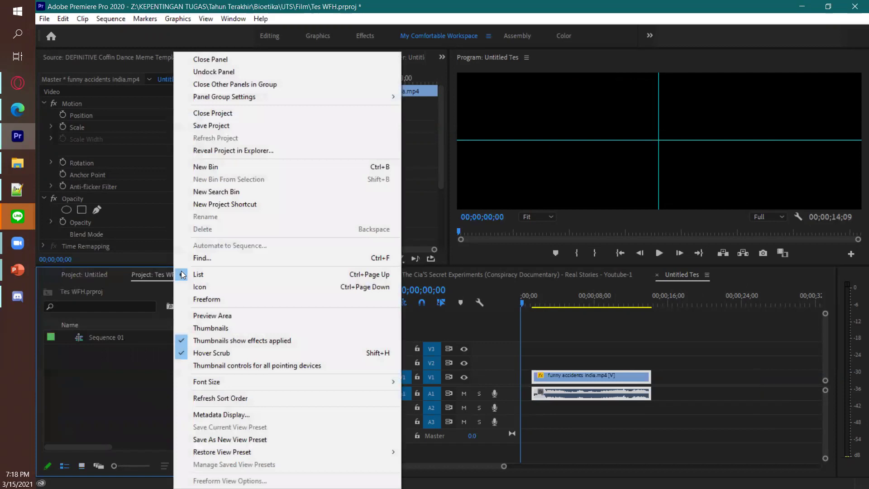
pyautogui.click(240, 61)
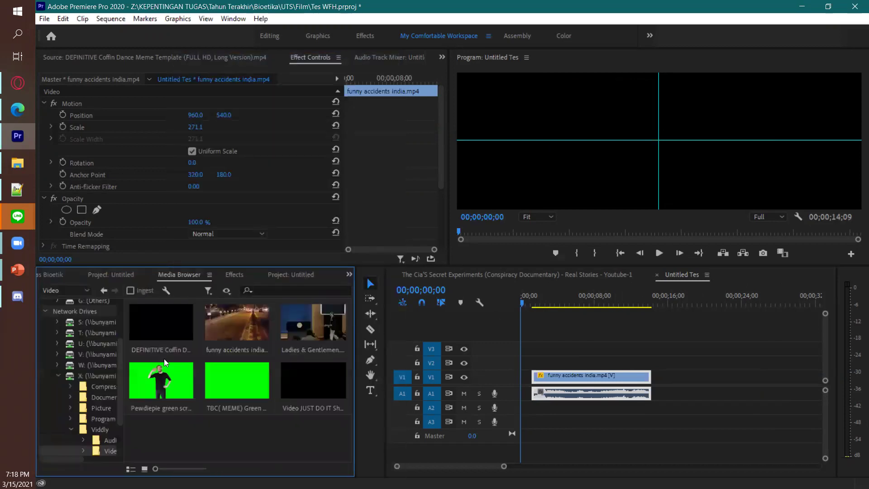
pyautogui.click(114, 274)
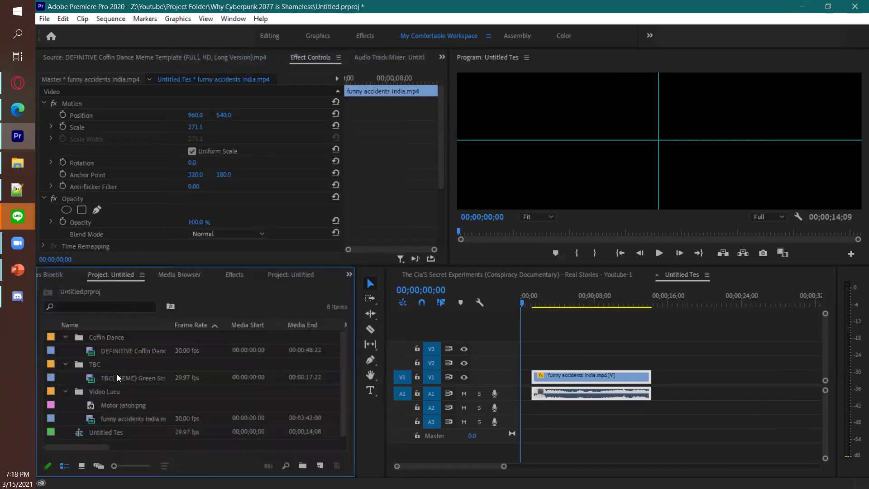
# Add the DEFINITIVE Coffin Dance clip to V2 and A2 at about 14 seconds and move funny accidents india.mp4 to the sequence start.
pyautogui.click(116, 350)
pyautogui.moveTo(524, 362); pyautogui.dragTo(654, 364)
pyautogui.moveTo(556, 375); pyautogui.dragTo(547, 376)
pyautogui.moveTo(564, 330); pyautogui.dragTo(766, 448)
pyautogui.moveTo(672, 363)
pyautogui.mouseDown()
pyautogui.moveTo(747, 365)
pyautogui.moveTo(673, 362)
pyautogui.mouseUp()
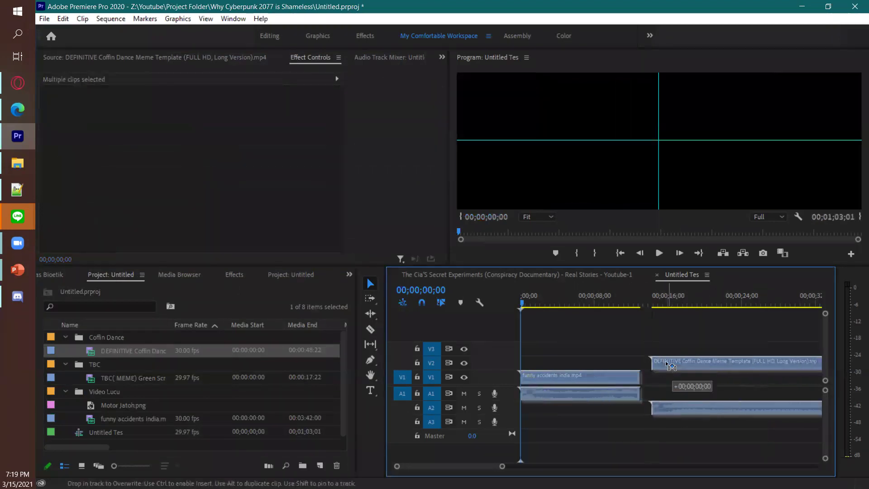
# Split the funny accidents india.mp4 clip about 3 seconds in with the Razor tool and undo the cut.
pyautogui.click(370, 330)
pyautogui.click(370, 284)
pyautogui.click(628, 347)
pyautogui.click(371, 330)
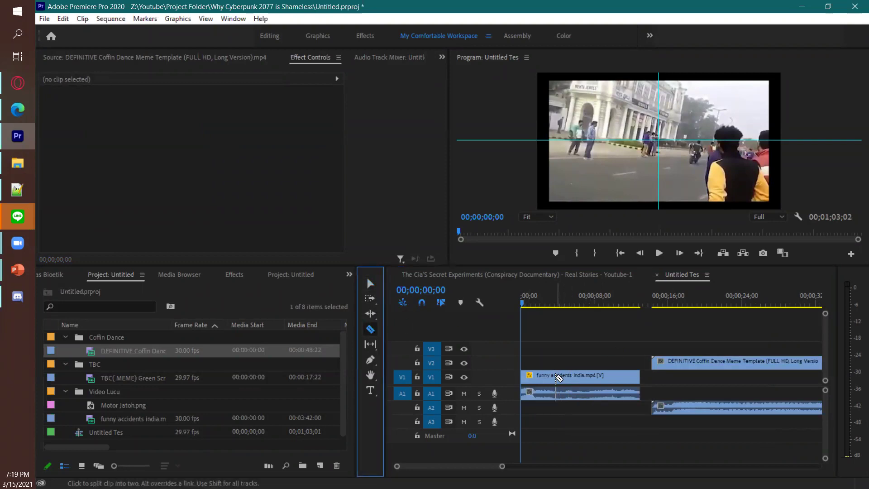
pyautogui.click(549, 379)
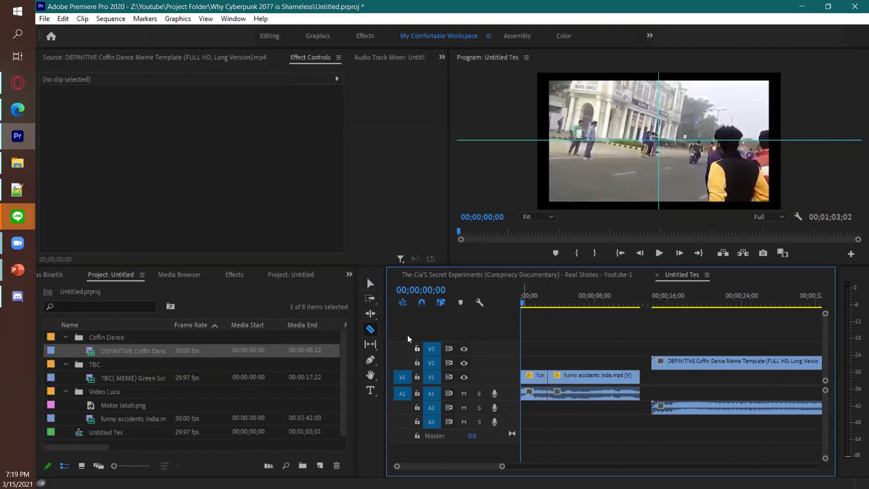
pyautogui.click(370, 283)
pyautogui.moveTo(583, 381); pyautogui.dragTo(555, 377)
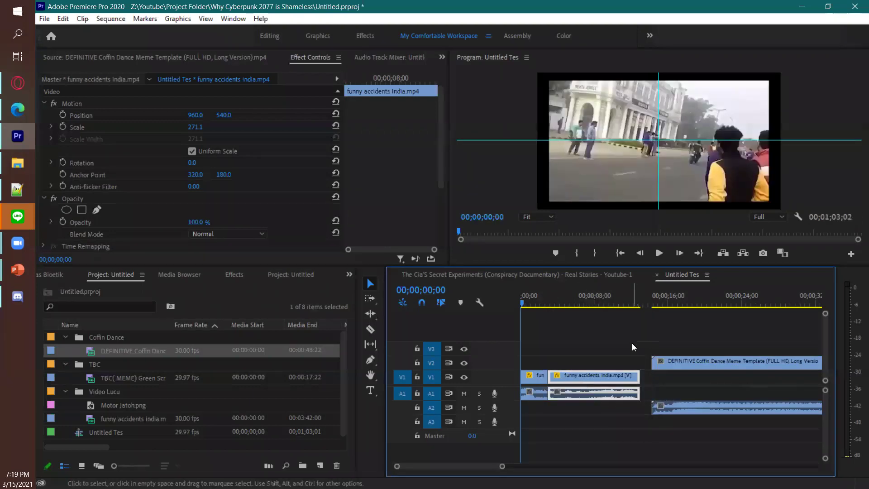
pyautogui.hotkey('ctrl', 'z')
# Pan the Untitled Tes timeline along the Coffin Dance clip with the Hand tool and return to the sequence start.
pyautogui.click(370, 375)
pyautogui.moveTo(588, 344); pyautogui.dragTo(700, 329)
pyautogui.scroll(-10, 652, 333)
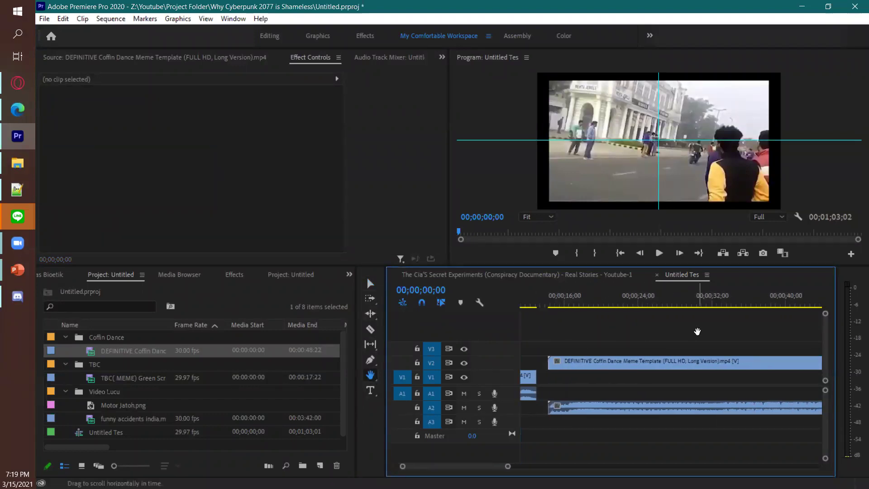
pyautogui.scroll(10, 647, 329)
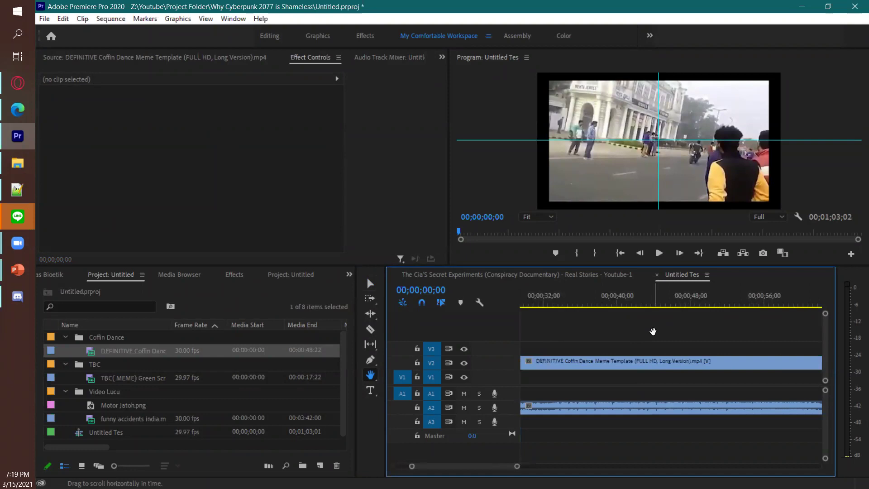
pyautogui.scroll(-4, 724, 320)
pyautogui.scroll(4, 678, 325)
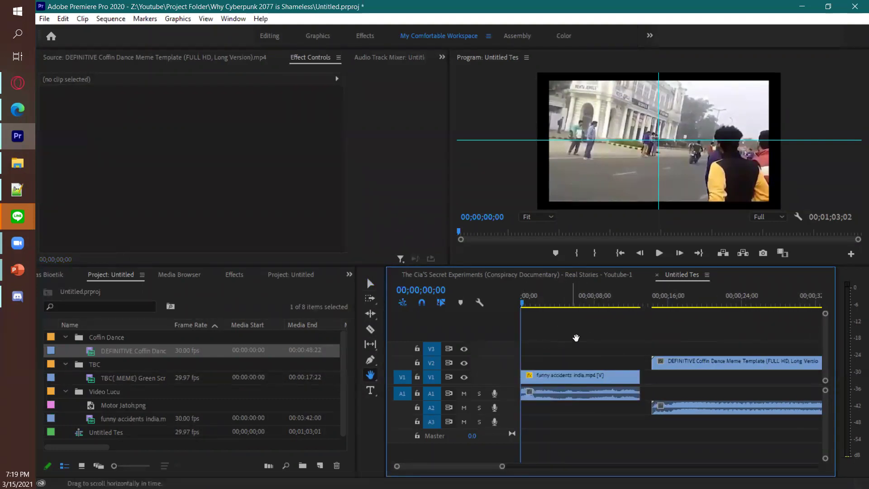
pyautogui.click(371, 390)
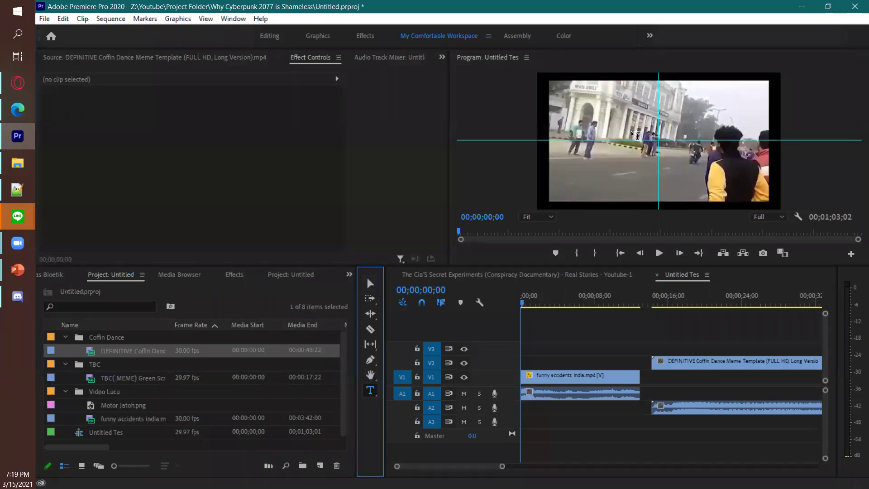
pyautogui.click(370, 284)
pyautogui.hotkey('alt', 'Tab')
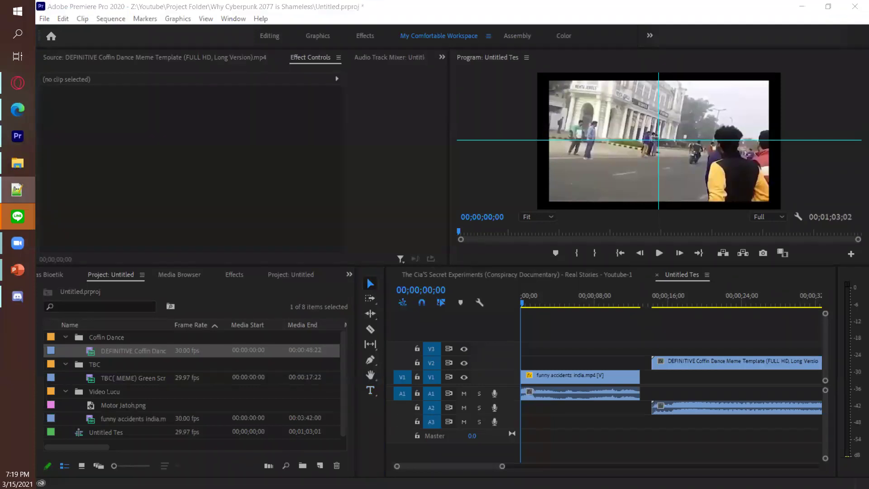
pyautogui.hotkey('alt', 'Tab')
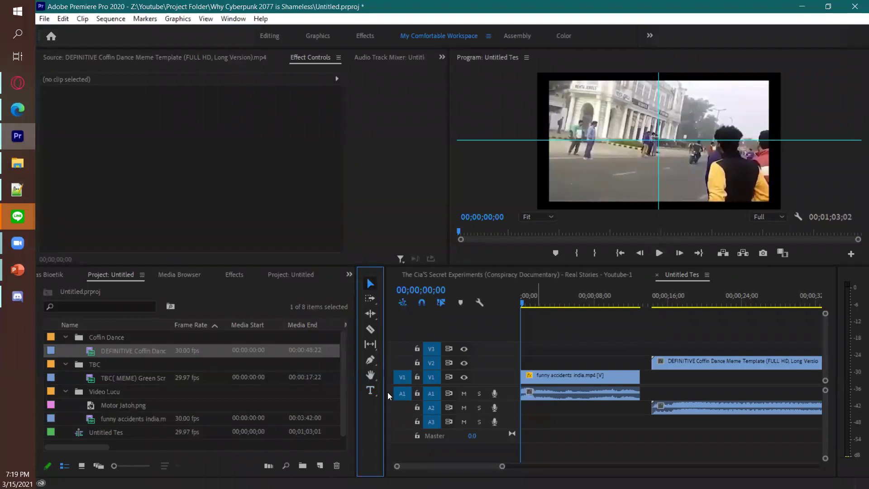
# Move the Coffin Dance clip on V2 and A2 to start where funny accidents india.mp4 ends, and scrub the sequence.
pyautogui.moveTo(668, 360); pyautogui.dragTo(654, 377)
pyautogui.moveTo(667, 412)
pyautogui.mouseDown()
pyautogui.moveTo(657, 364)
pyautogui.moveTo(663, 405)
pyautogui.mouseUp()
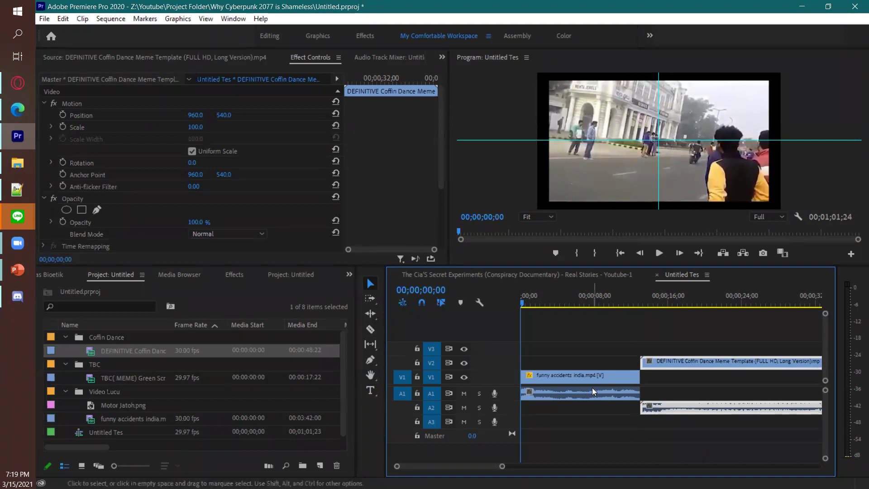
pyautogui.moveTo(587, 376)
pyautogui.mouseDown()
pyautogui.moveTo(634, 374)
pyautogui.moveTo(591, 373)
pyautogui.mouseUp()
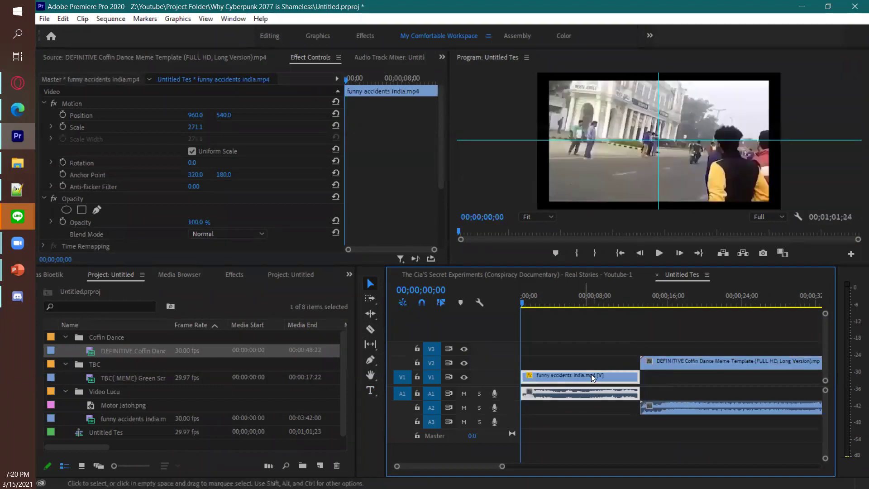
pyautogui.moveTo(616, 303); pyautogui.dragTo(606, 300)
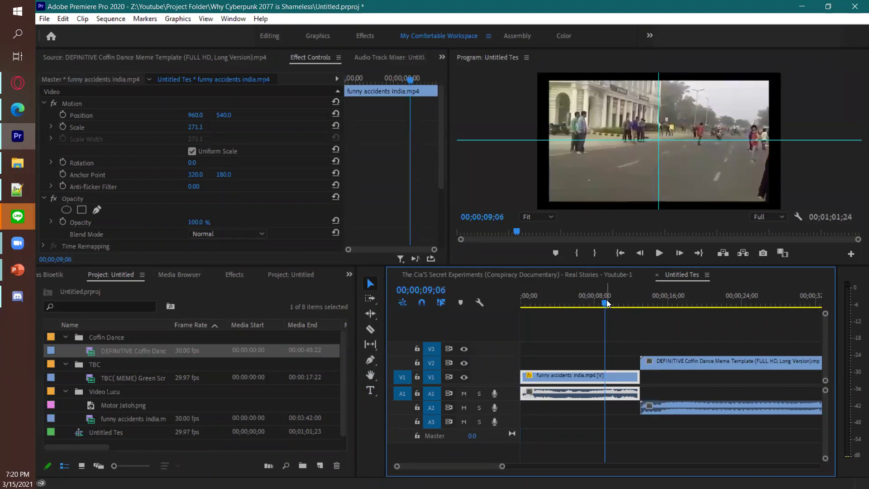
pyautogui.press('Home')
# Shift the Coffin Dance clip earlier on V2 and A2 to start about 3 seconds in, overlapping funny accidents india.mp4.
pyautogui.moveTo(682, 360); pyautogui.dragTo(648, 367)
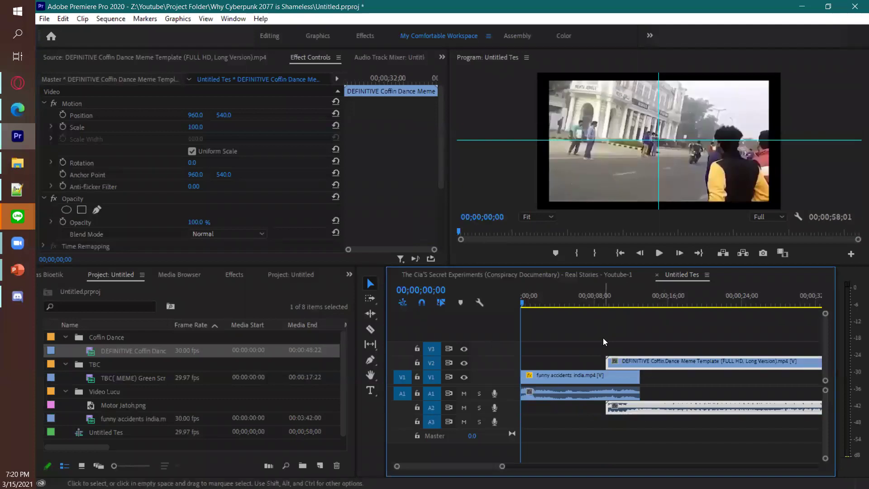
pyautogui.moveTo(613, 303); pyautogui.dragTo(651, 299)
pyautogui.click(597, 338)
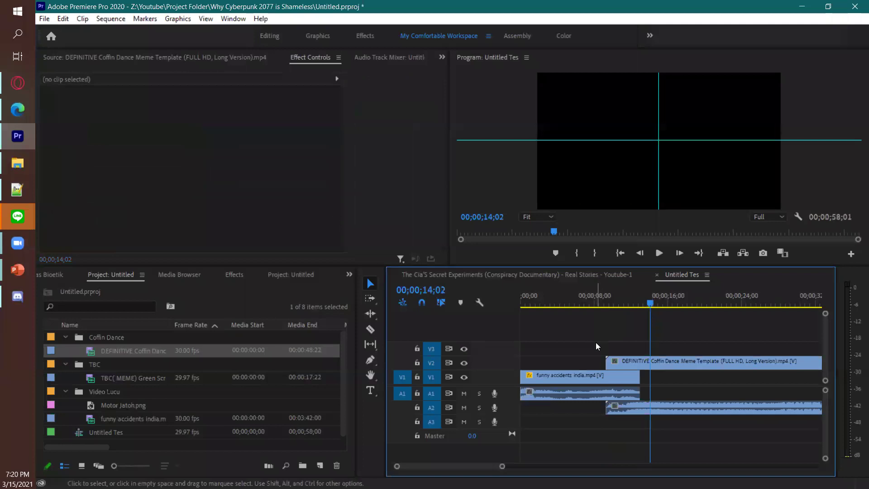
pyautogui.moveTo(658, 361); pyautogui.dragTo(597, 366)
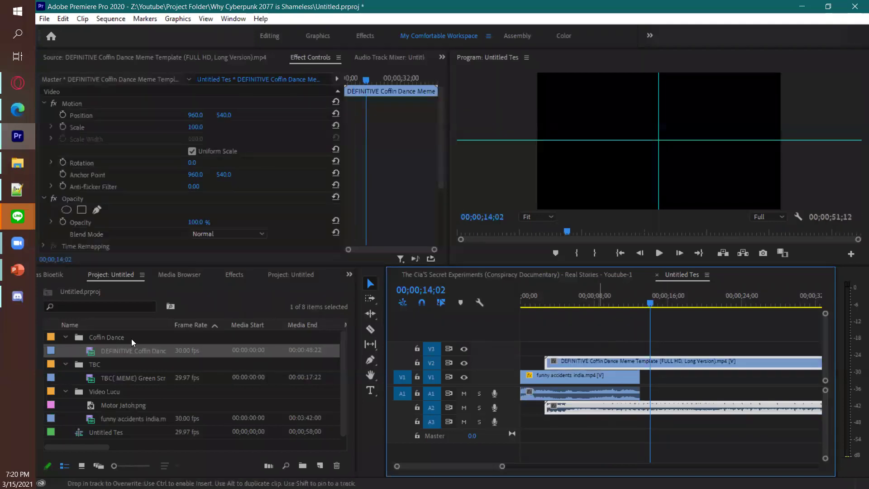
# Browse to the Viddly Video folder for importing, select the Coffin Dance and funny accidents india.mp4 files, and cancel the import.
pyautogui.rightClick(221, 291)
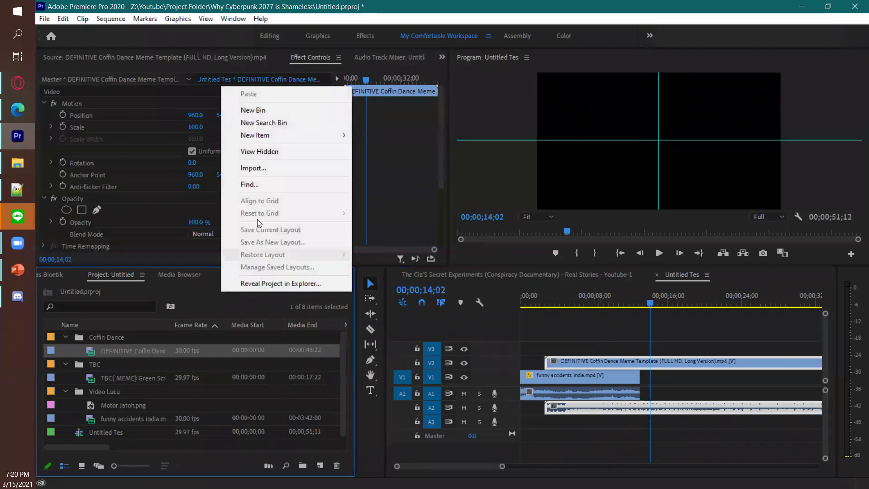
pyautogui.click(271, 172)
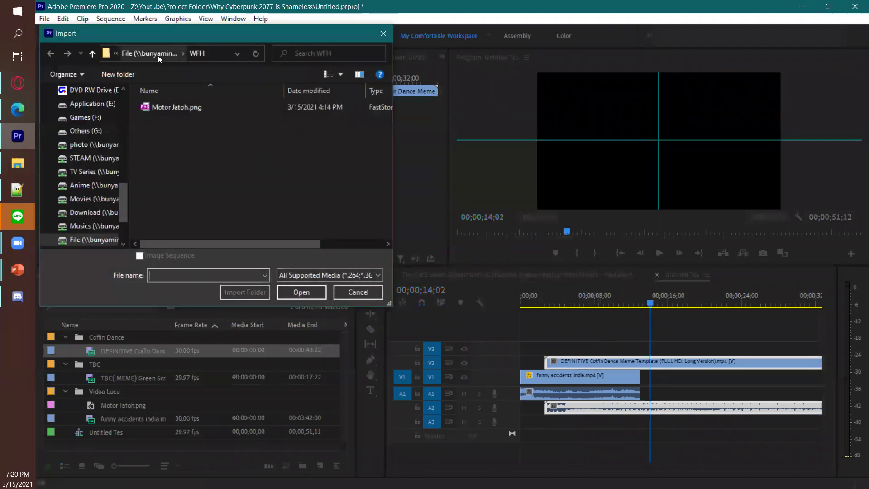
pyautogui.click(158, 54)
pyautogui.click(91, 212)
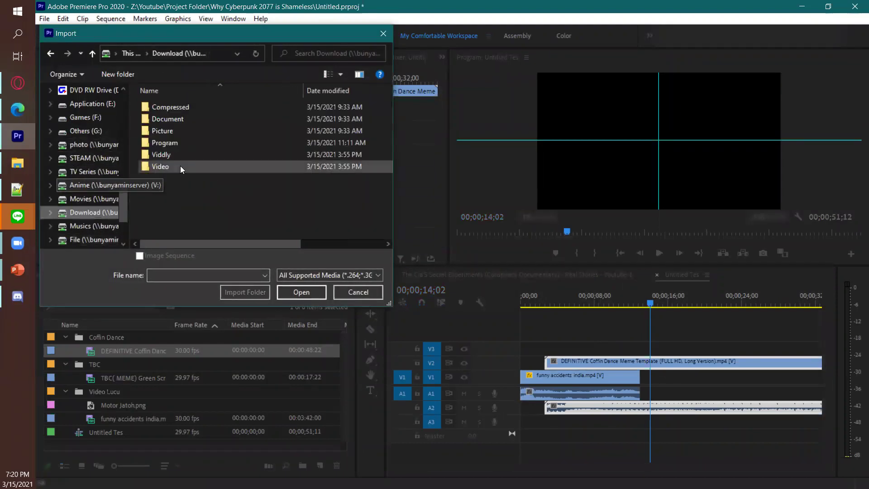
pyautogui.doubleClick(187, 154)
pyautogui.doubleClick(182, 116)
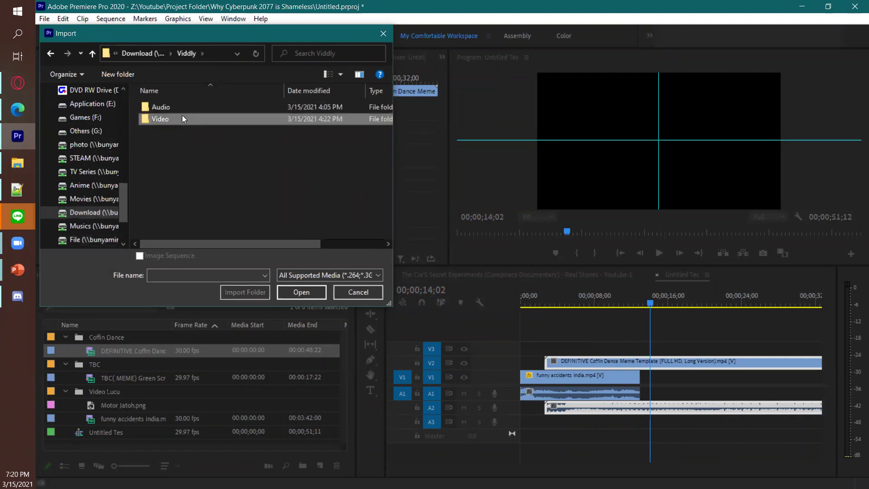
pyautogui.click(256, 110)
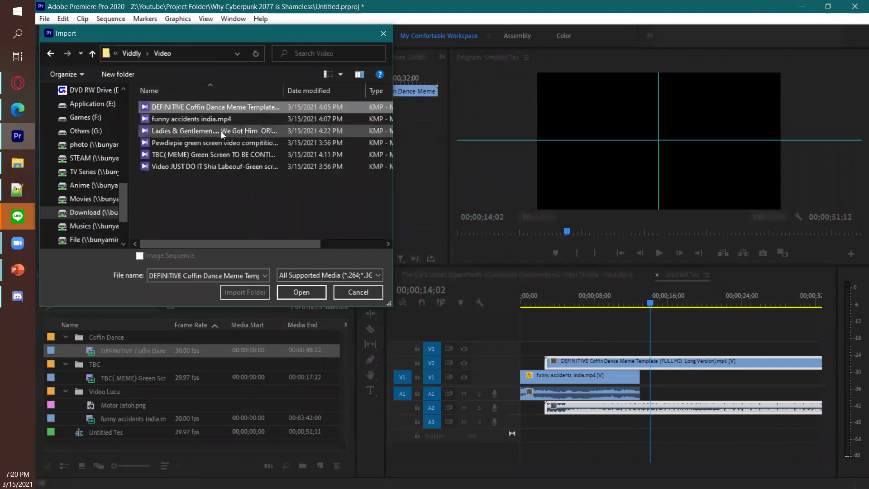
pyautogui.keyDown('ctrl'); pyautogui.click(196, 120); pyautogui.keyUp('ctrl')
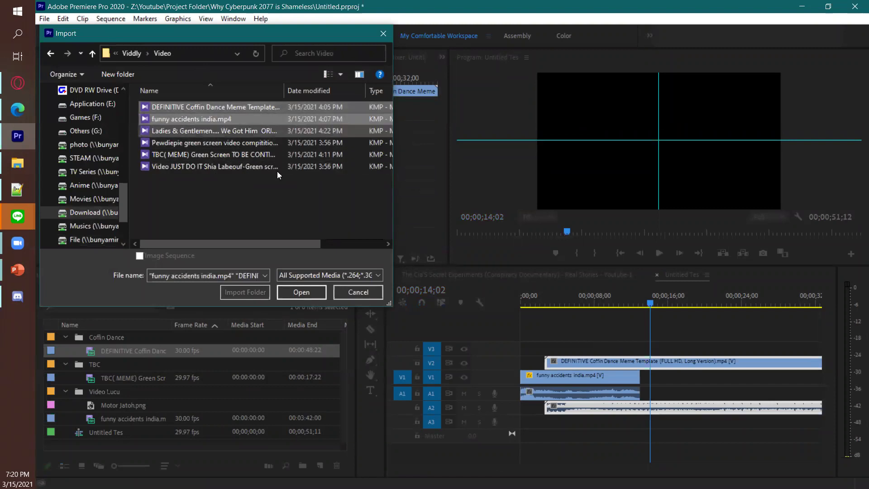
pyautogui.click(359, 293)
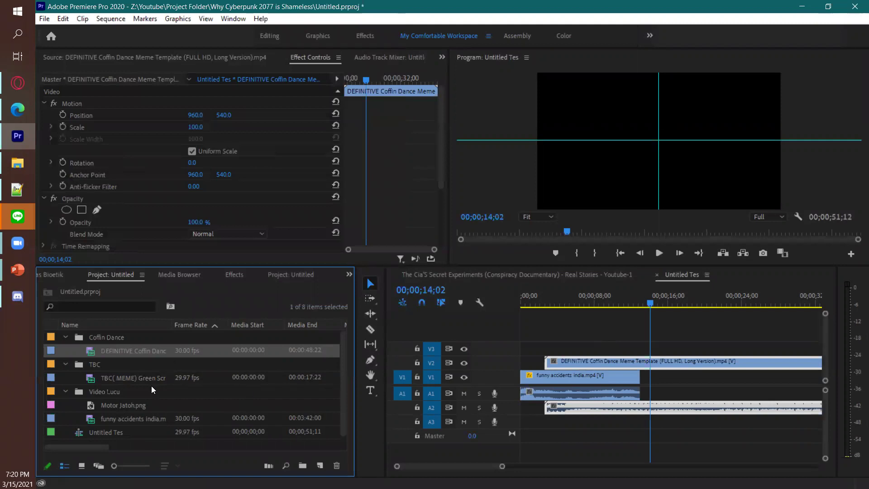
# Open funny accidents india.mp4 from the Video Lucu bin in the Source monitor and scrub through its marked range.
pyautogui.click(120, 392)
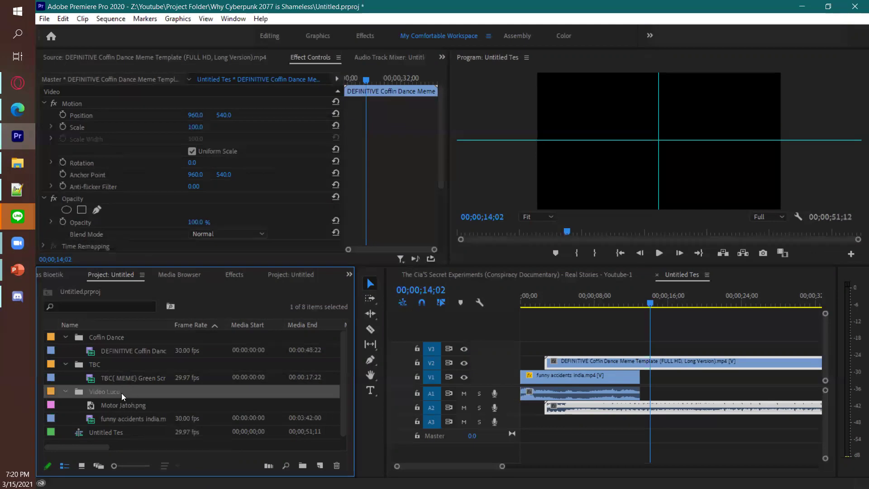
pyautogui.click(121, 407)
pyautogui.doubleClick(118, 413)
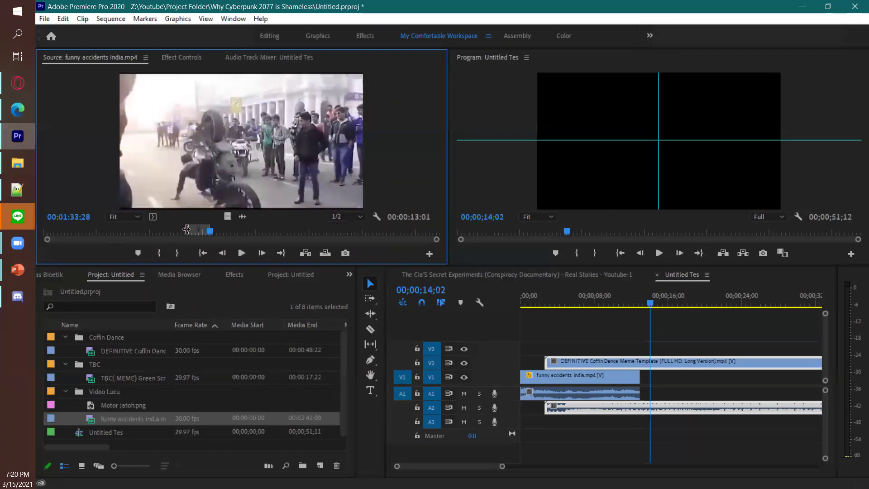
pyautogui.moveTo(210, 233); pyautogui.dragTo(196, 234)
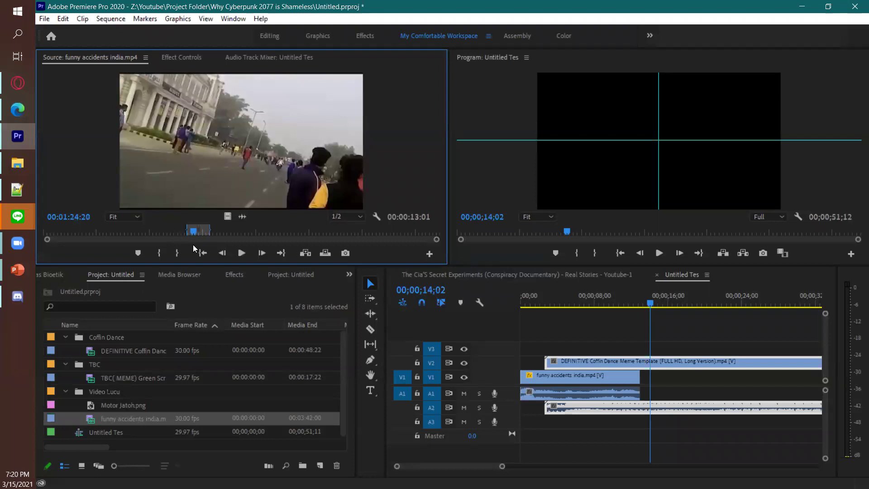
pyautogui.moveTo(195, 235)
pyautogui.mouseDown()
pyautogui.moveTo(181, 234)
pyautogui.moveTo(208, 223)
pyautogui.mouseUp()
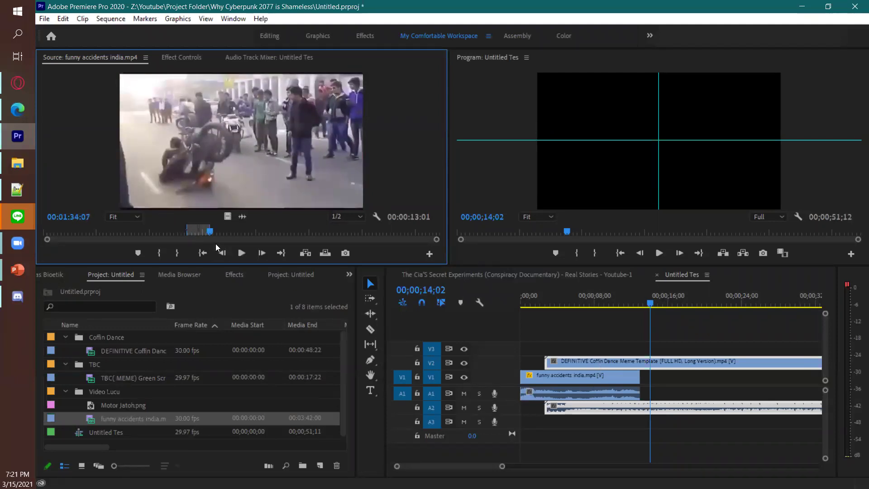
# Reset the source range of funny accidents india.mp4 and mark In at 00:01:25:28 and Out at 00:01:35:25.
pyautogui.moveTo(140, 231); pyautogui.dragTo(45, 232)
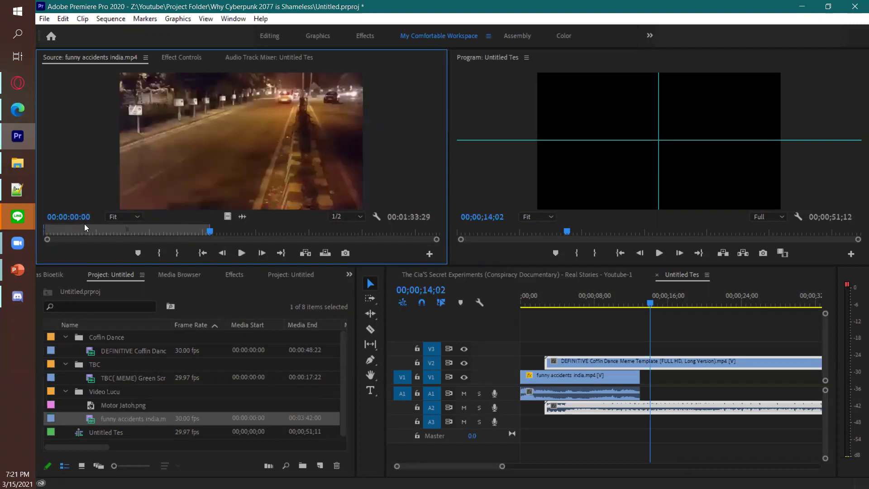
pyautogui.moveTo(210, 230); pyautogui.dragTo(192, 230)
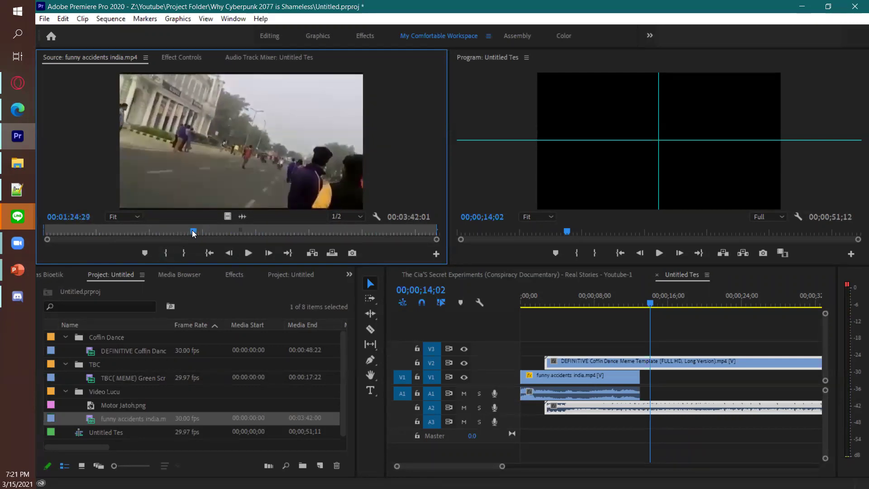
pyautogui.click(165, 253)
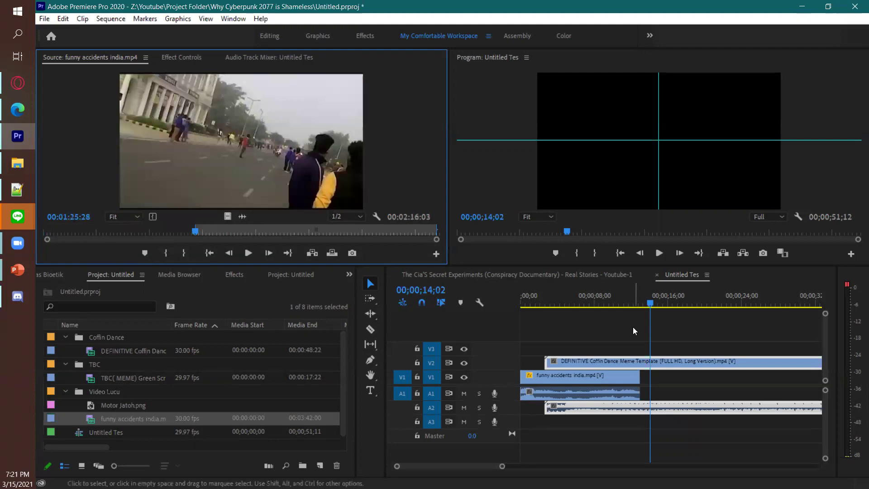
pyautogui.moveTo(192, 232); pyautogui.dragTo(213, 229)
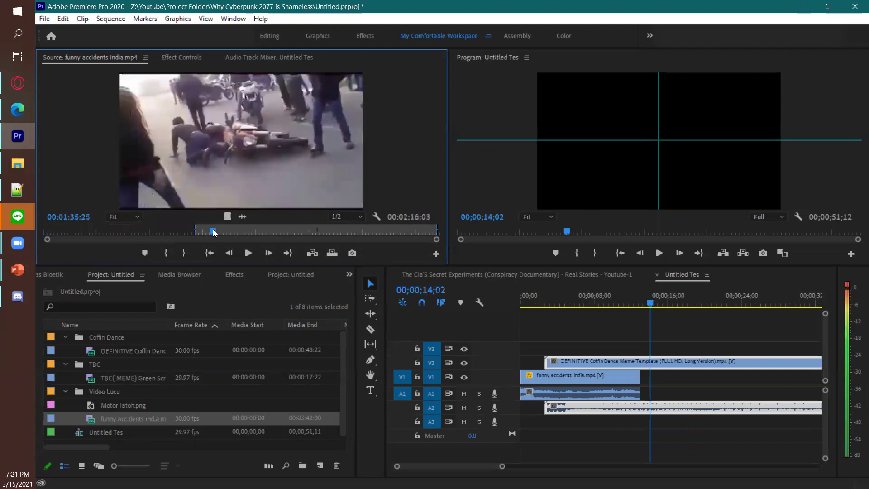
pyautogui.click(183, 252)
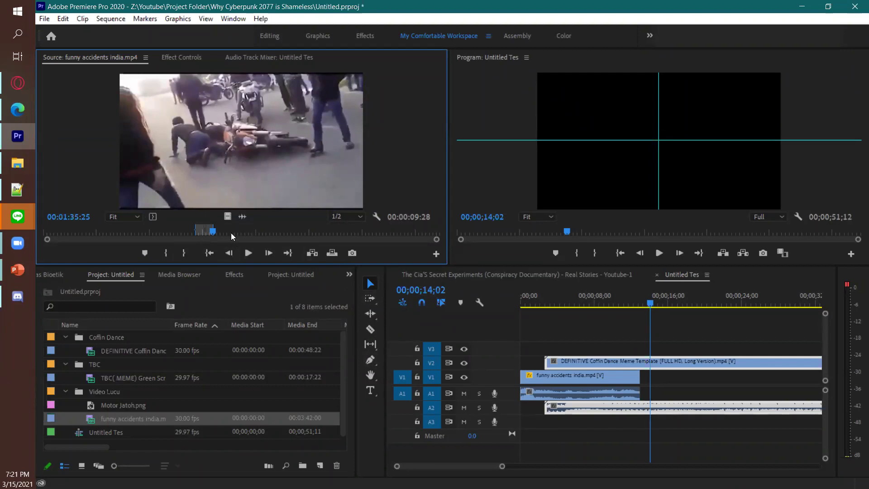
# Move the Untitled Tes playhead to 00;00;14;00 and deselect the Coffin Dance clip.
pyautogui.moveTo(639, 299); pyautogui.dragTo(621, 344)
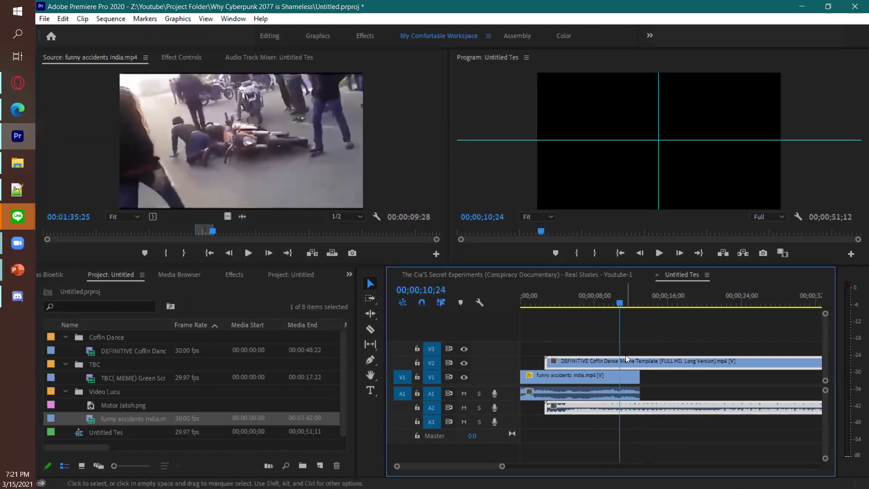
pyautogui.moveTo(618, 299); pyautogui.dragTo(649, 301)
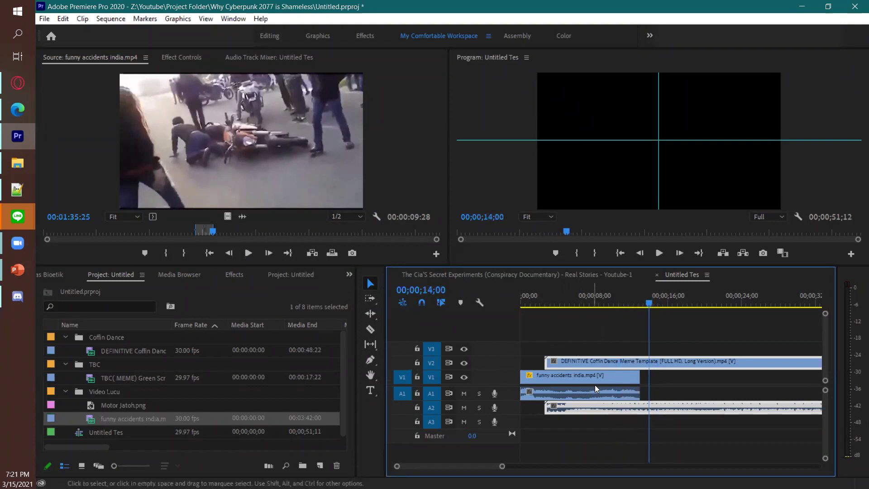
pyautogui.click(664, 377)
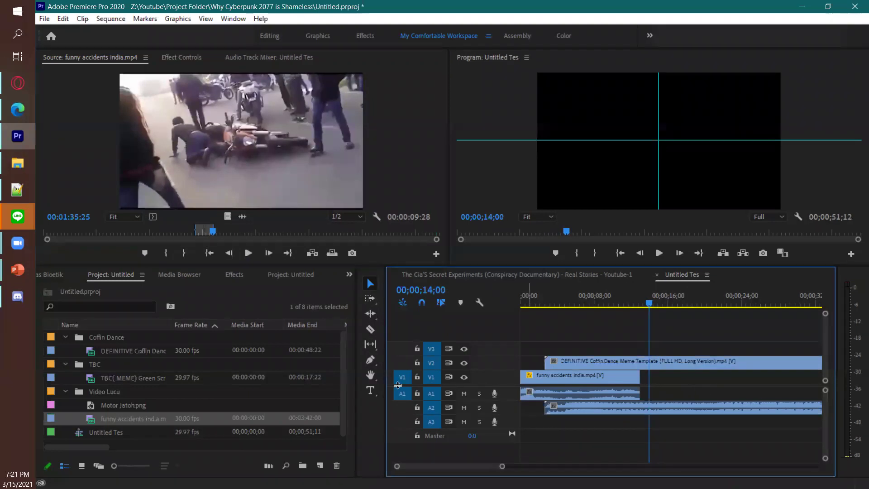
# Insert the marked funny accidents india.mp4 range at 00;00;14;00, scrub through the inserted clip, and revert the insertion.
pyautogui.click(304, 250)
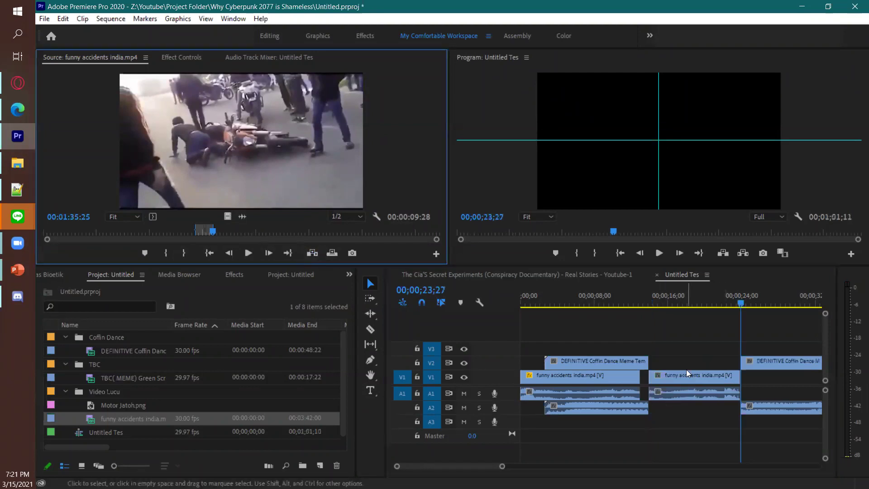
pyautogui.click(687, 372)
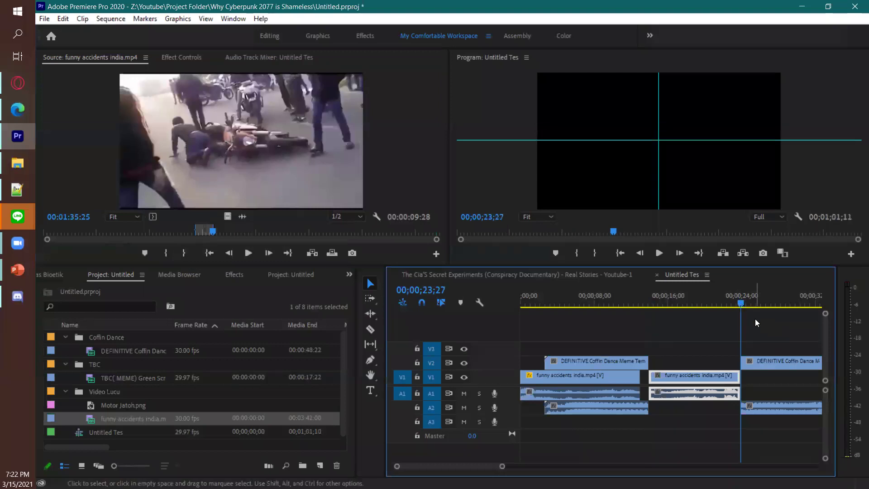
pyautogui.moveTo(741, 303); pyautogui.dragTo(647, 313)
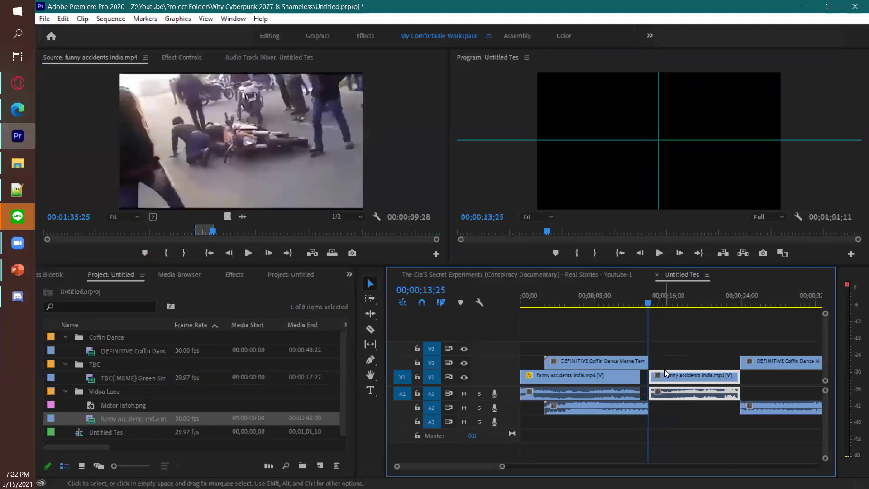
pyautogui.moveTo(650, 303); pyautogui.dragTo(715, 294)
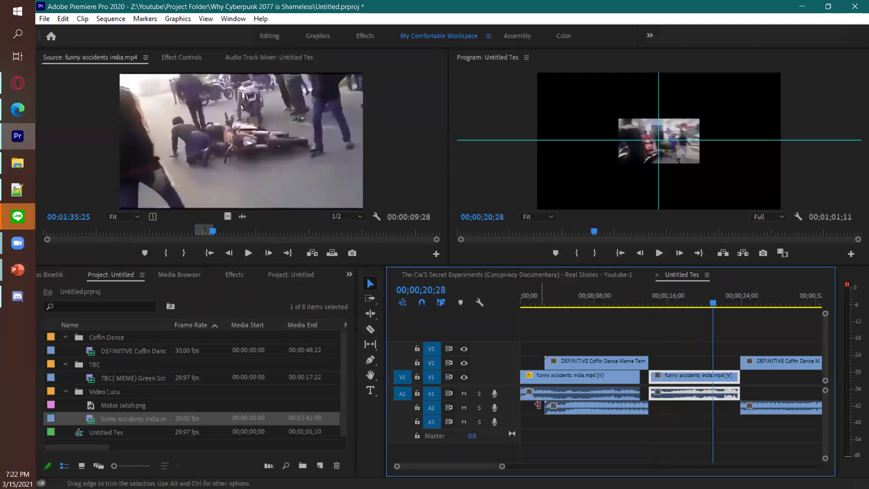
pyautogui.hotkey('shift', 'Delete')
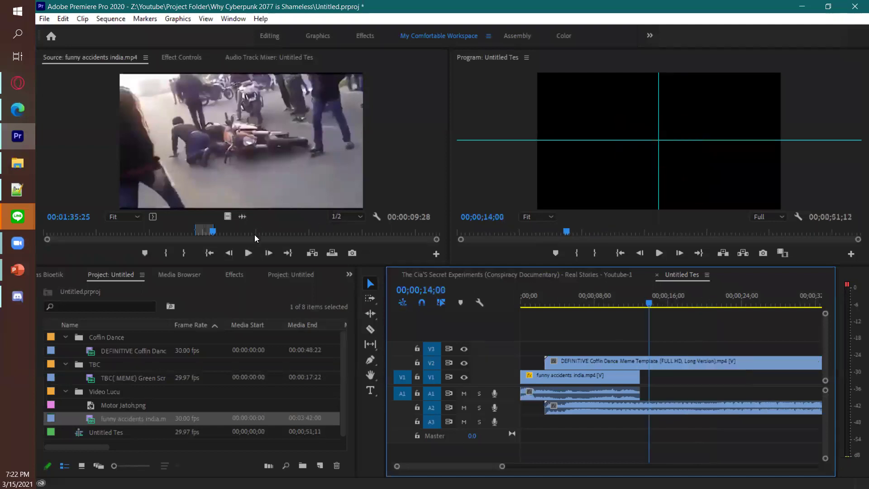
# Overwrite the marked funny accidents india.mp4 range onto V1 at 00;00;14;00, scrub through it, and delete the added clip.
pyautogui.click(332, 253)
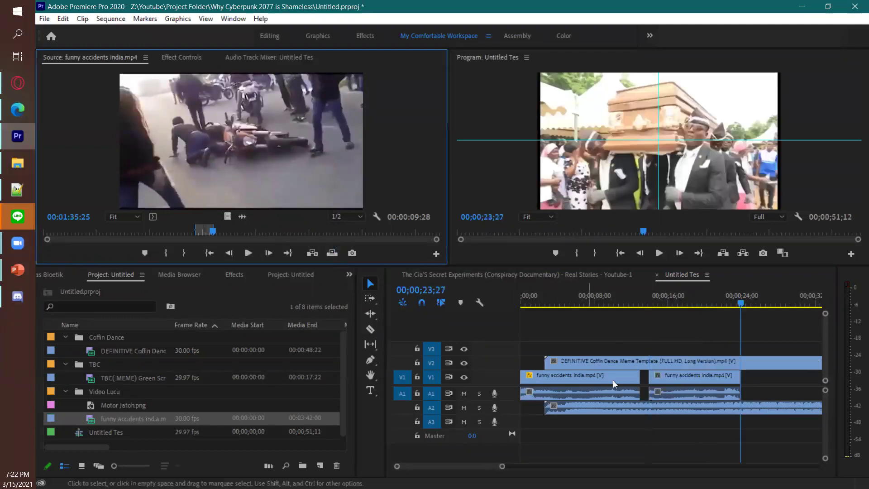
pyautogui.moveTo(746, 299); pyautogui.dragTo(739, 320)
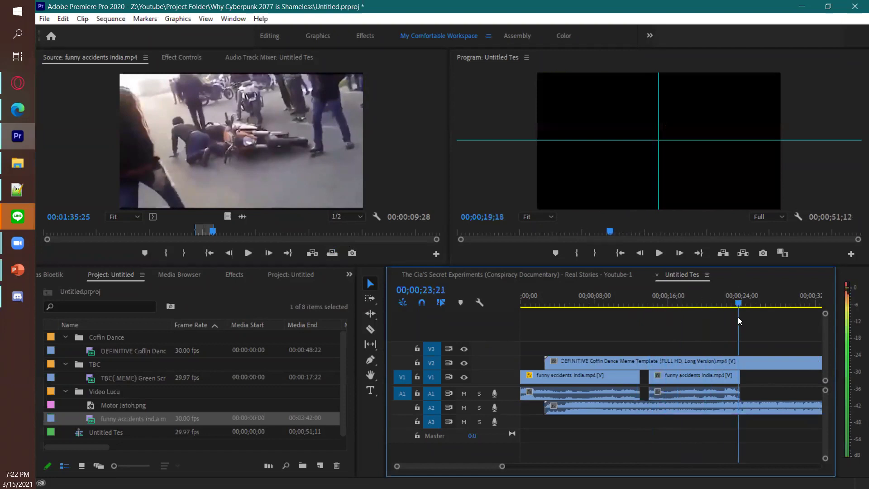
pyautogui.click(680, 377)
pyautogui.moveTo(745, 293); pyautogui.dragTo(643, 308)
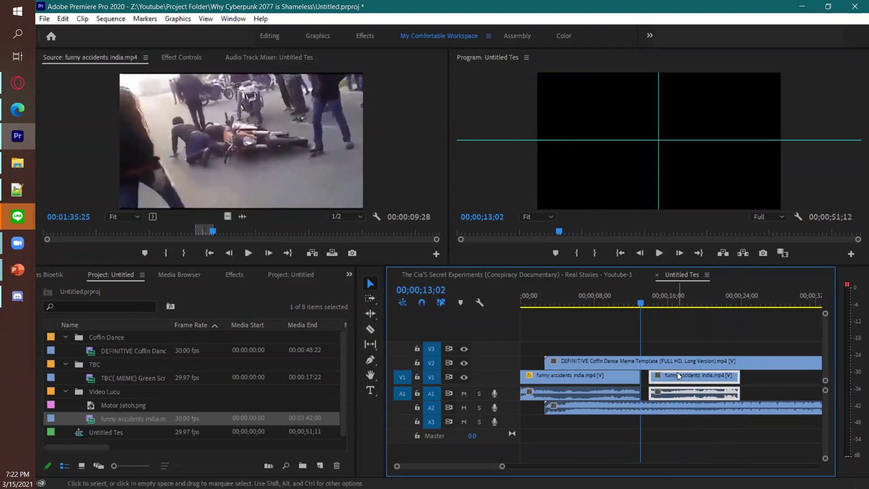
pyautogui.press('Delete')
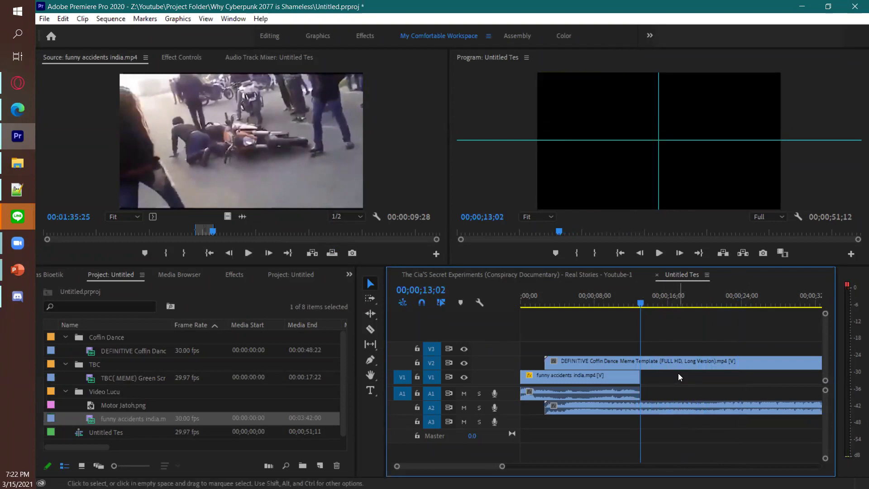
pyautogui.moveTo(640, 305); pyautogui.dragTo(499, 299)
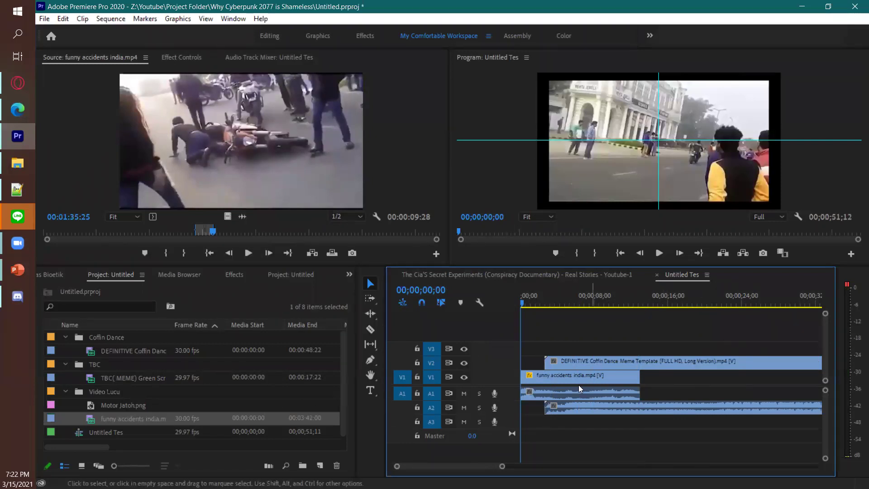
pyautogui.moveTo(523, 303); pyautogui.dragTo(544, 305)
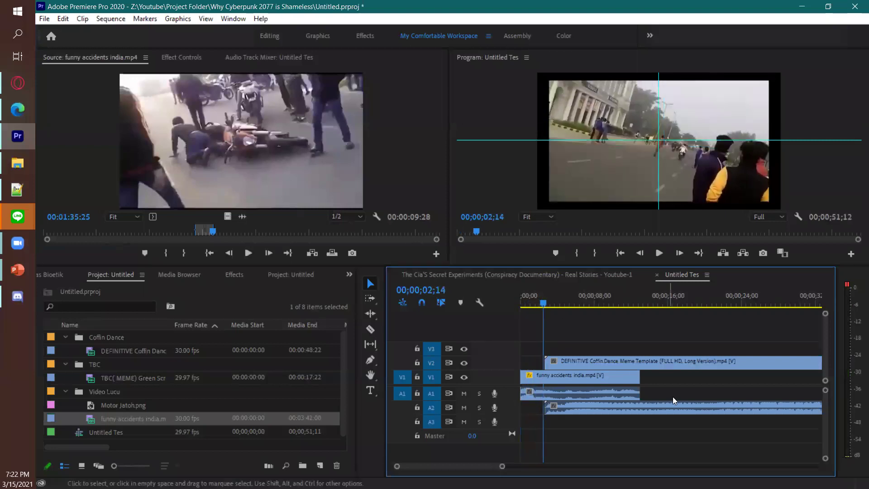
pyautogui.click(628, 365)
pyautogui.rightClick(628, 365)
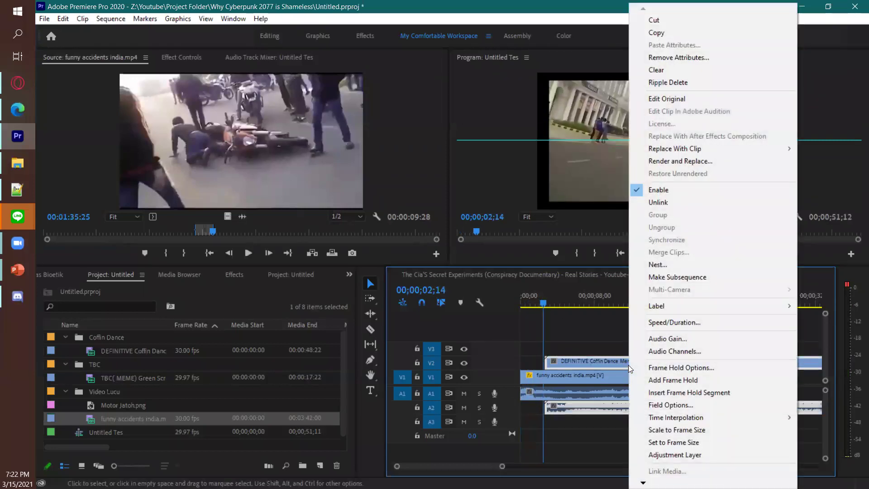
pyautogui.click(587, 347)
# Split the linked Coffin Dance video and audio at 00;00;21;19 with the Razor tool and undo the cut.
pyautogui.moveTo(543, 303); pyautogui.dragTo(718, 296)
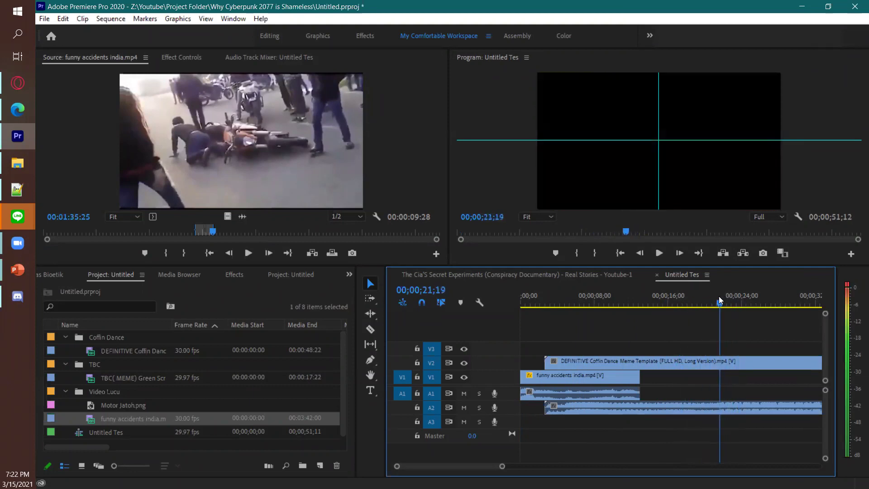
pyautogui.click(712, 359)
pyautogui.click(370, 329)
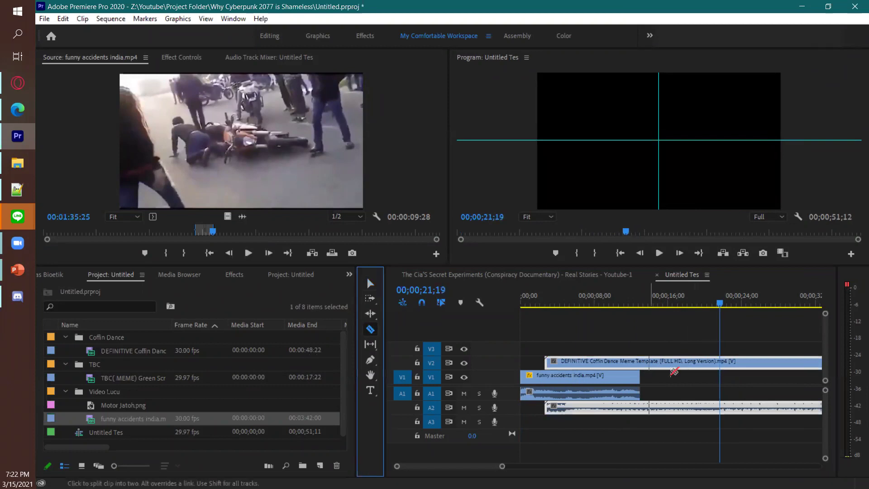
pyautogui.hotkey('ctrl', 'k')
pyautogui.click(370, 283)
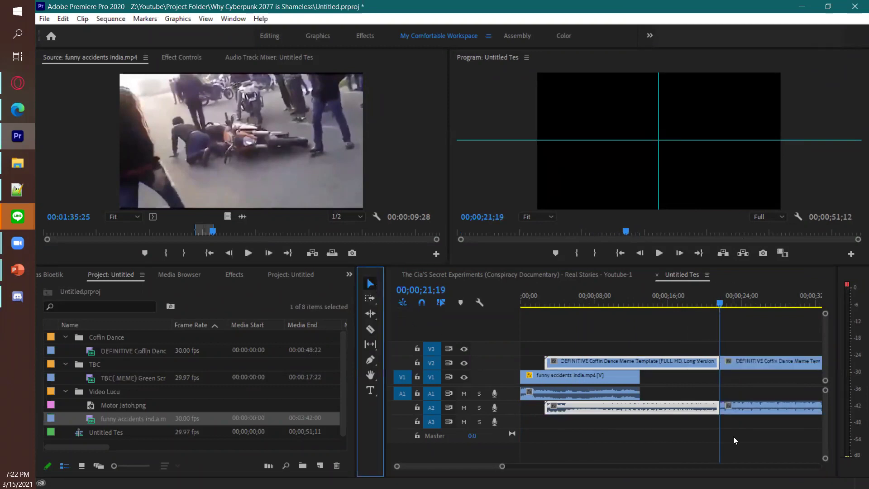
pyautogui.hotkey('ctrl', 'z')
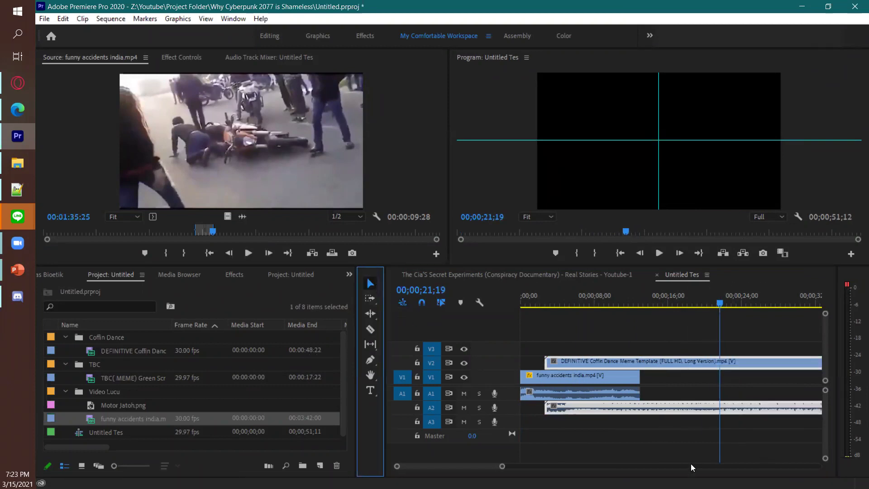
# Unlink the Coffin Dance clip's video on V2 from its audio on A2.
pyautogui.click(674, 350)
pyautogui.click(675, 362)
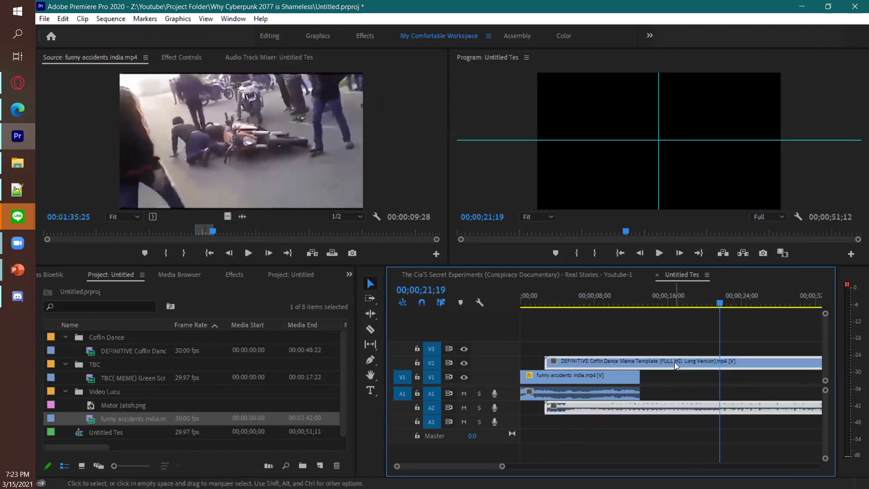
pyautogui.rightClick(674, 362)
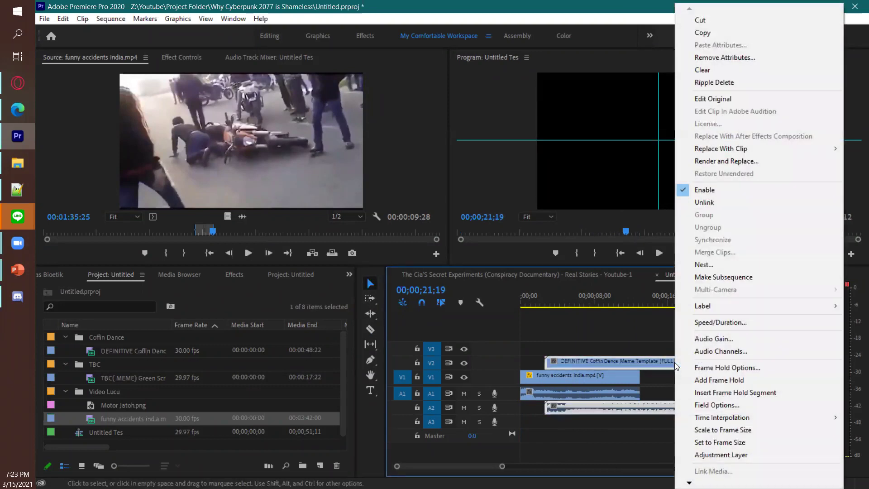
pyautogui.click(722, 206)
# Split only the Coffin Dance video on V2 at 00;00;22;03 and delete the part before the cut.
pyautogui.click(710, 303)
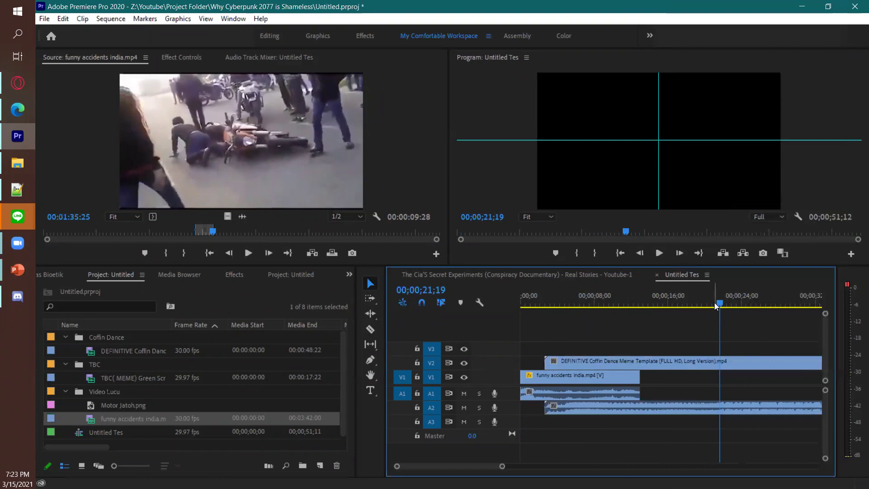
pyautogui.click(716, 364)
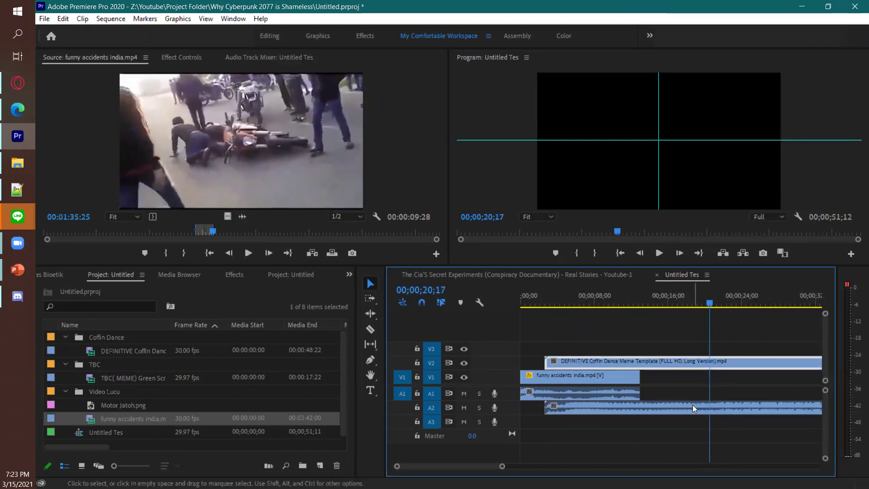
pyautogui.moveTo(712, 309); pyautogui.dragTo(724, 305)
pyautogui.click(370, 329)
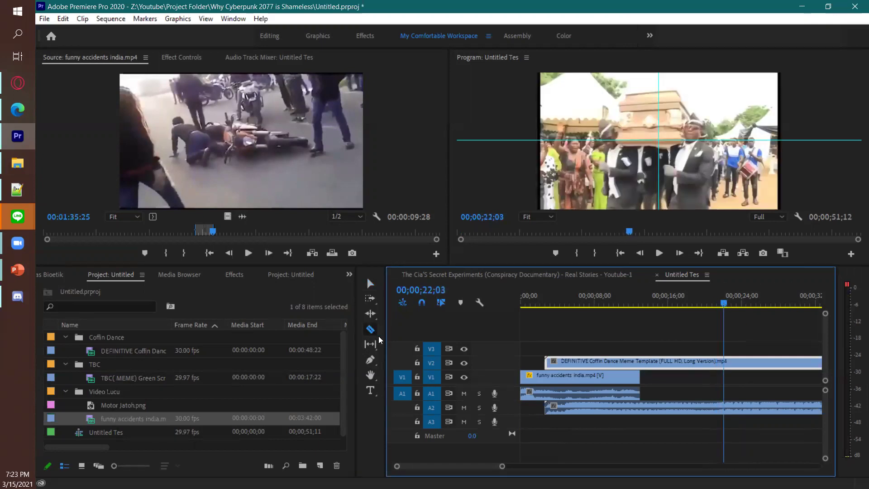
pyautogui.click(724, 362)
pyautogui.click(371, 283)
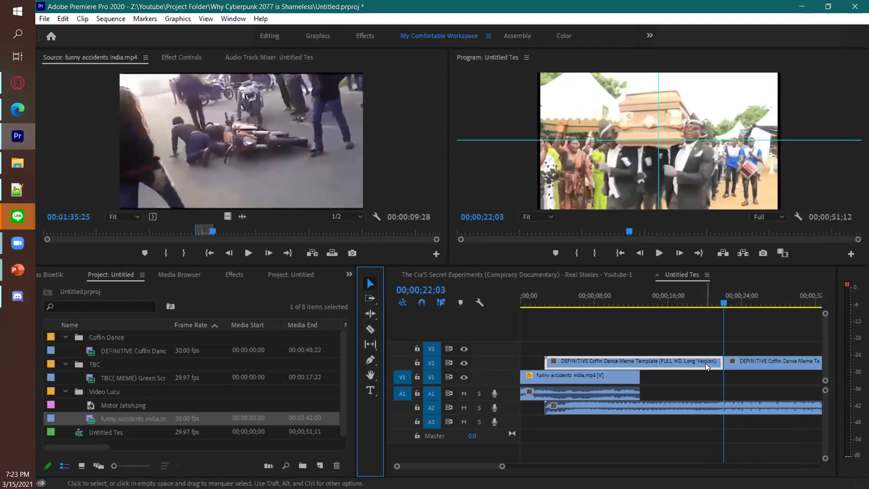
pyautogui.click(690, 360)
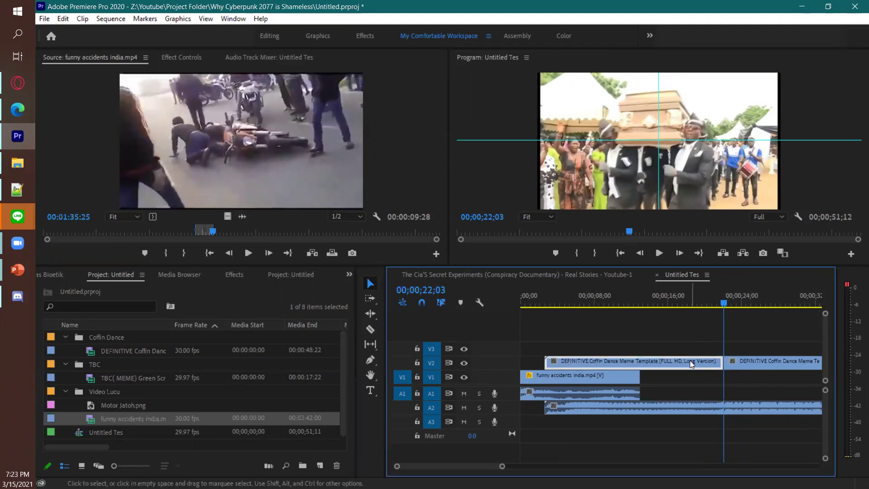
pyautogui.press('Delete')
# Select the remaining Coffin Dance video on V2 together with its A2 audio and link them.
pyautogui.click(752, 362)
pyautogui.keyDown('shift'); pyautogui.click(747, 406); pyautogui.keyUp('shift')
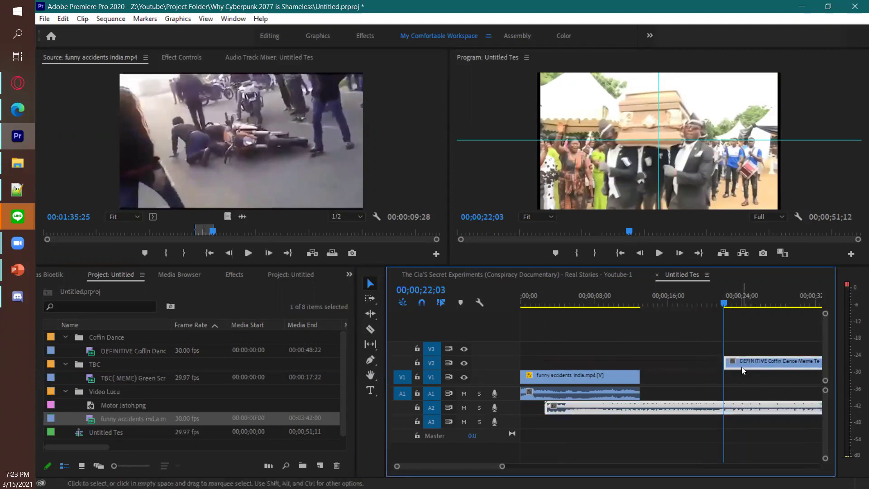
pyautogui.rightClick(741, 367)
pyautogui.click(735, 210)
# Shift the linked Coffin Dance clip so its audio starts at 00;00;00;00, and move the funny accidents clip to end where the Coffin Dance video begins.
pyautogui.moveTo(744, 361); pyautogui.dragTo(708, 366)
pyautogui.moveTo(723, 302); pyautogui.dragTo(640, 303)
pyautogui.moveTo(618, 371); pyautogui.dragTo(670, 374)
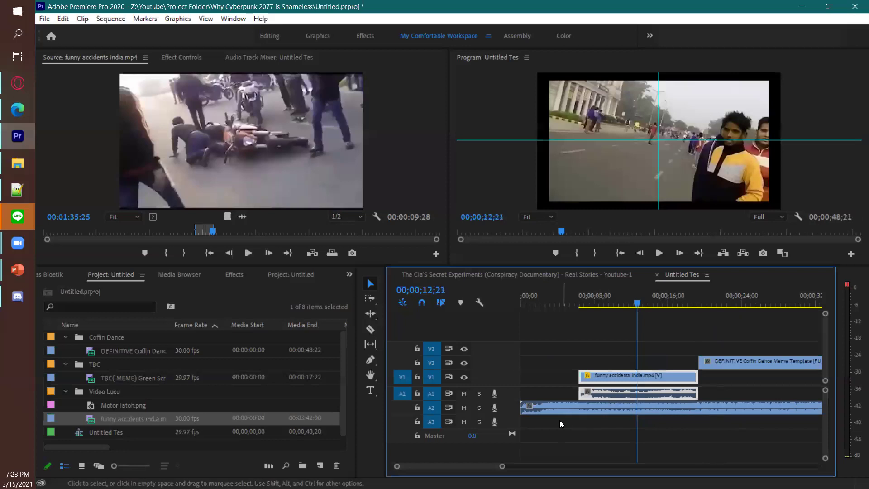
# Unlink the Coffin Dance clip and trim the start of its A2 audio to the start of the funny accidents clip.
pyautogui.moveTo(522, 410)
pyautogui.mouseDown()
pyautogui.moveTo(618, 410)
pyautogui.moveTo(521, 407)
pyautogui.mouseUp()
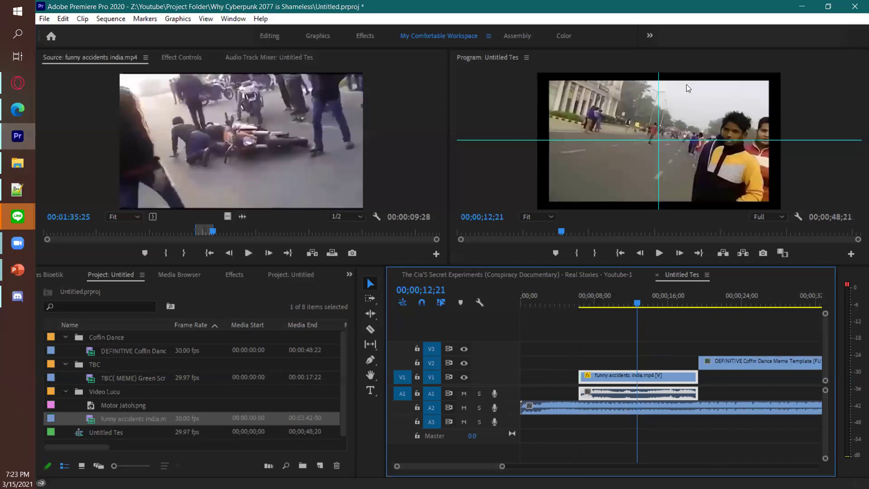
pyautogui.click(738, 357)
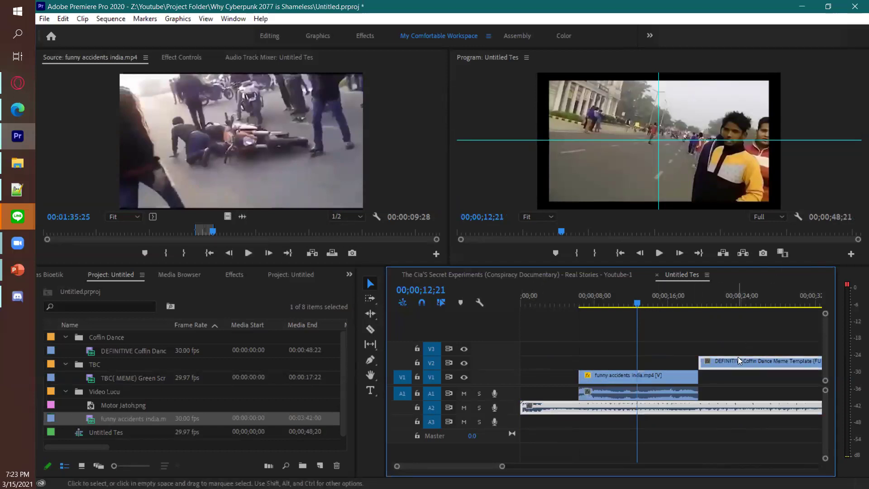
pyautogui.rightClick(738, 357)
pyautogui.click(749, 201)
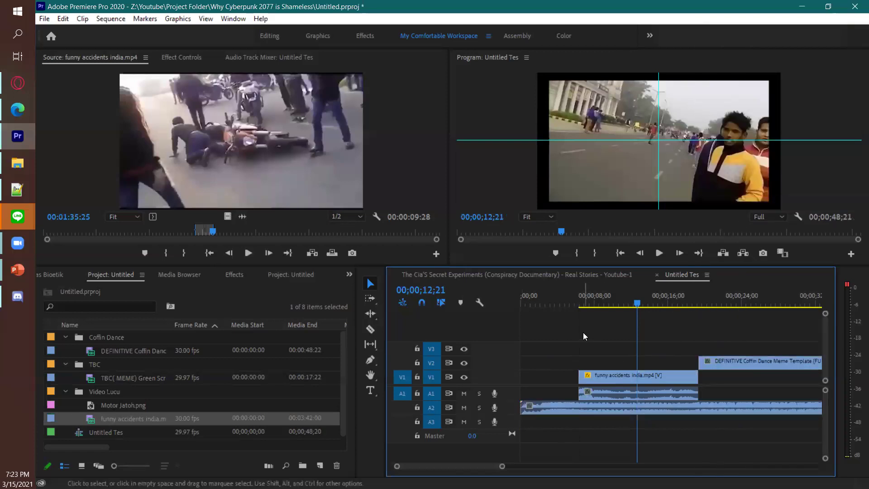
pyautogui.moveTo(523, 413); pyautogui.dragTo(578, 412)
# Link the Coffin Dance video with its trimmed A2 audio again.
pyautogui.click(727, 413)
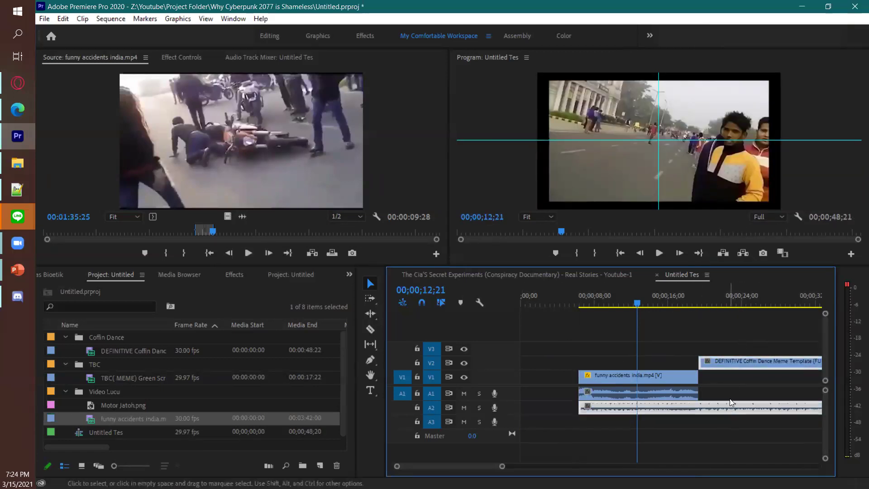
pyautogui.rightClick(738, 358)
pyautogui.click(738, 203)
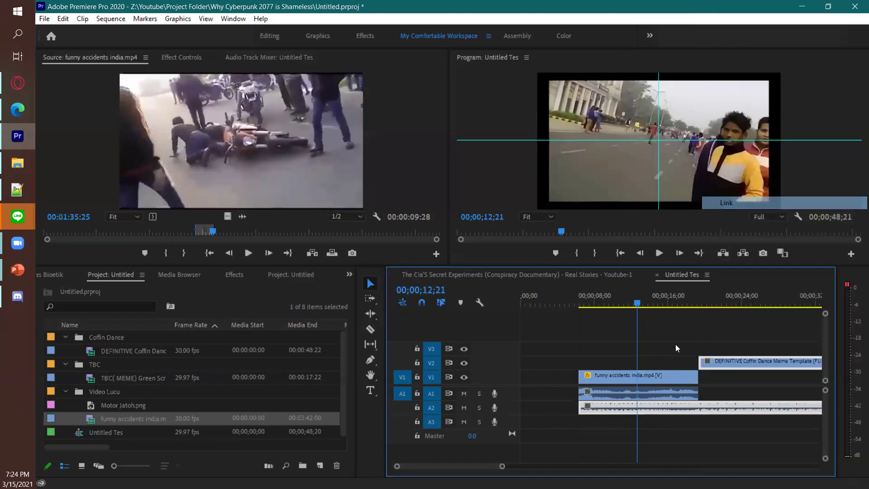
# Move the funny accidents and Coffin Dance clips together to the sequence start, play the opening briefly, and return the playhead to 00;00;00;00.
pyautogui.keyDown('shift'); pyautogui.click(666, 384); pyautogui.keyUp('shift')
pyautogui.moveTo(726, 362); pyautogui.dragTo(668, 356)
pyautogui.press('Home')
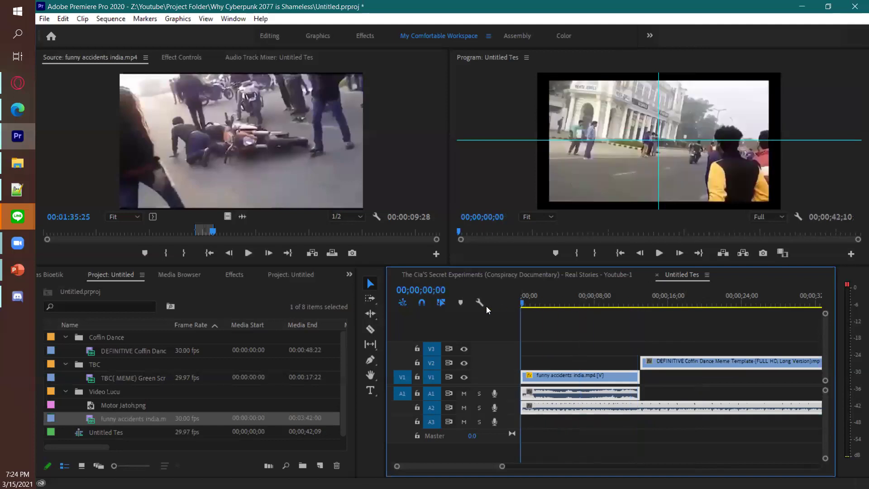
pyautogui.press('space')
pyautogui.press('space')
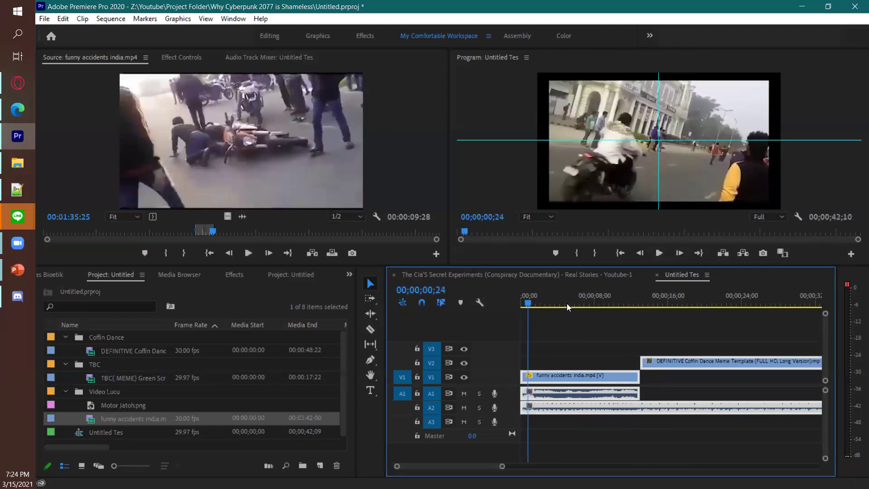
pyautogui.moveTo(525, 295); pyautogui.dragTo(512, 305)
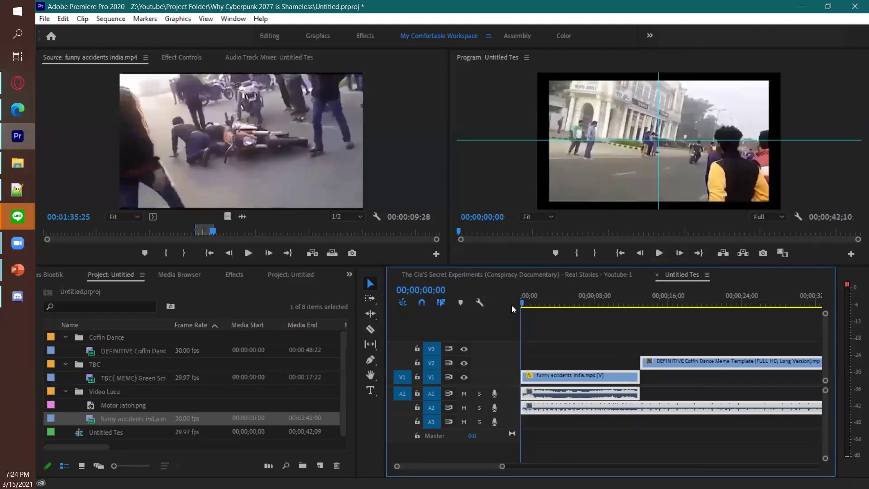
# Clear the selection, select the funny accidents clip, and switch the selection to the linked Coffin Dance clip.
pyautogui.click(599, 455)
pyautogui.click(576, 393)
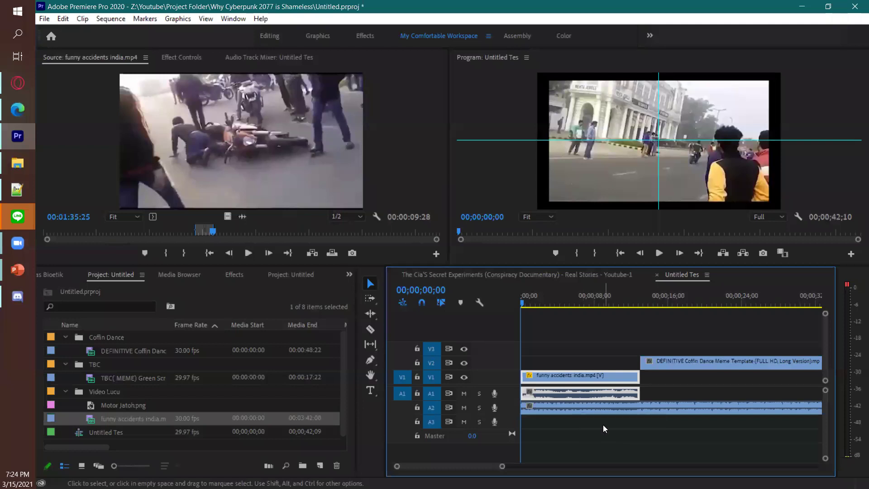
pyautogui.click(605, 405)
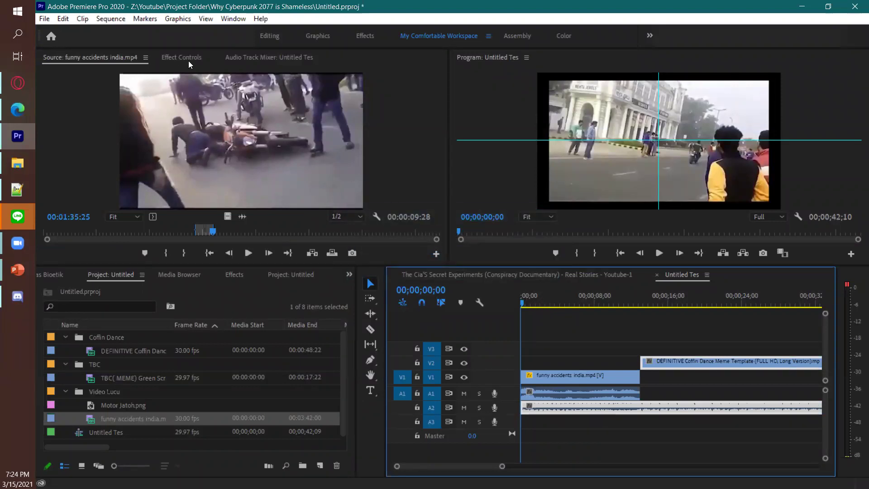
# Show the Coffin Dance clip's effect controls and review its Motion, Opacity and audio Volume properties.
pyautogui.click(174, 58)
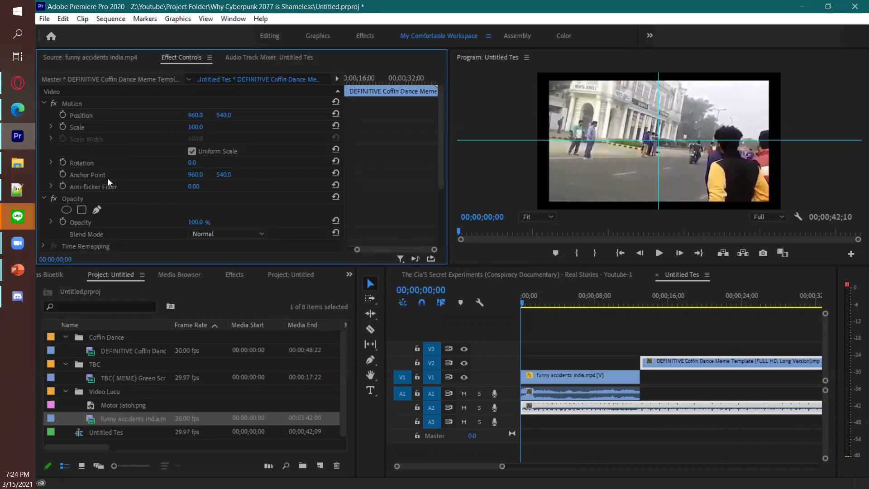
pyautogui.scroll(-5, 112, 183)
pyautogui.scroll(5, 129, 165)
pyautogui.scroll(-2, 111, 96)
pyautogui.scroll(-2, 111, 95)
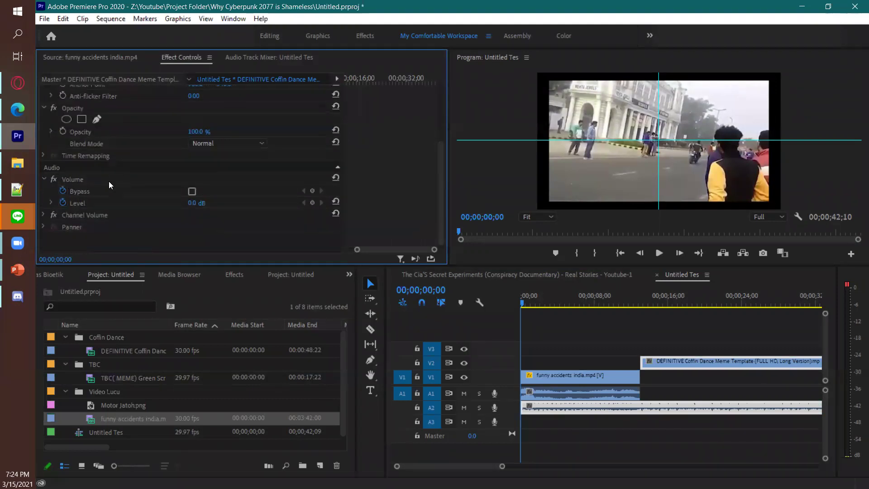
pyautogui.click(513, 304)
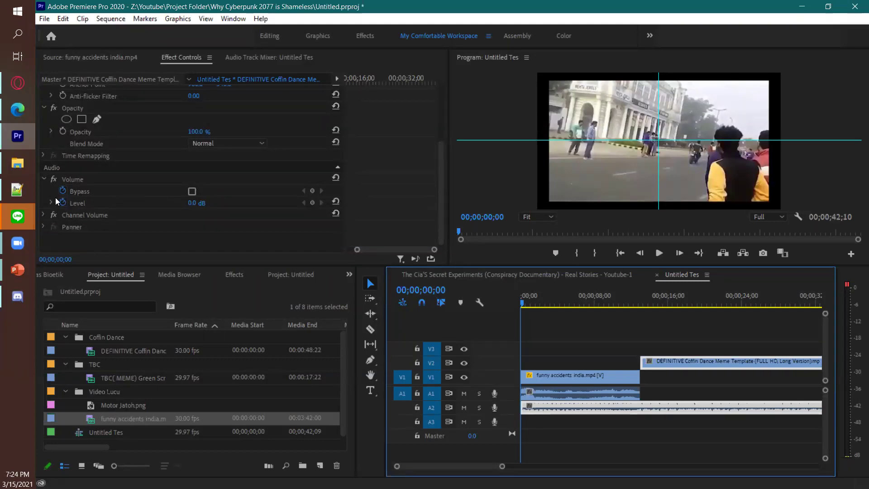
pyautogui.hotkey('ctrl', 's')
# Keyframe the funny accidents clip's volume level from 0.0 dB at the start to -147.2 dB at 00;00;07;18, and return to the sequence start.
pyautogui.click(575, 376)
pyautogui.scroll(-5, 315, 188)
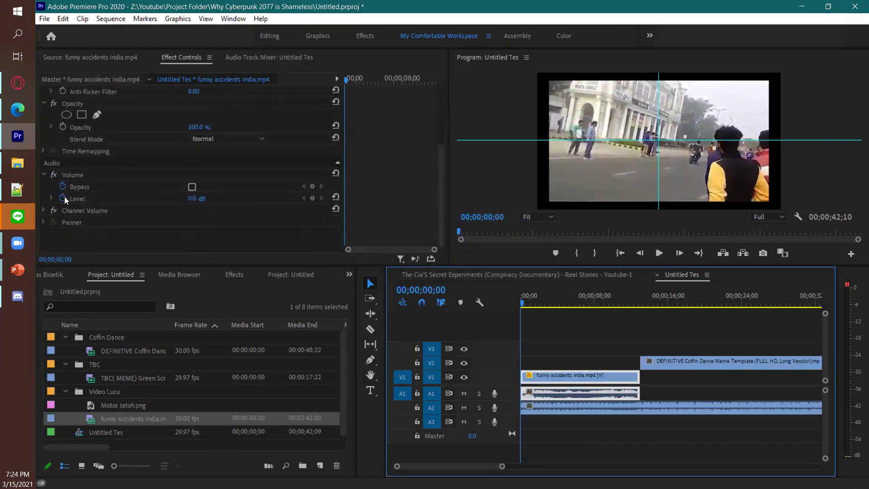
pyautogui.click(64, 198)
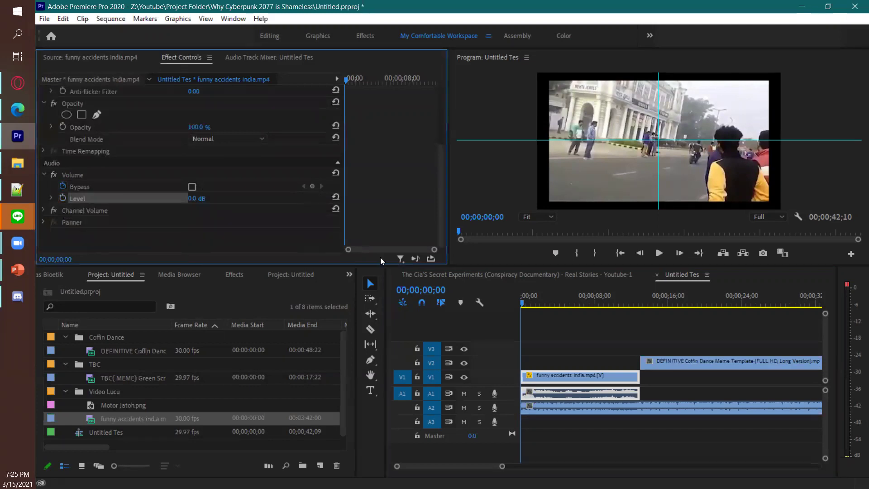
pyautogui.click(63, 199)
pyautogui.moveTo(523, 308); pyautogui.dragTo(590, 304)
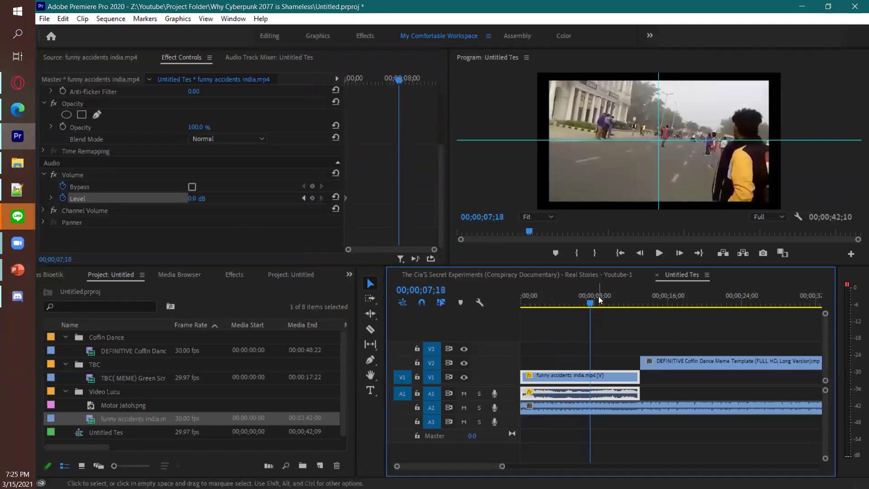
pyautogui.moveTo(199, 199); pyautogui.dragTo(90, 199)
pyautogui.moveTo(602, 307); pyautogui.dragTo(481, 302)
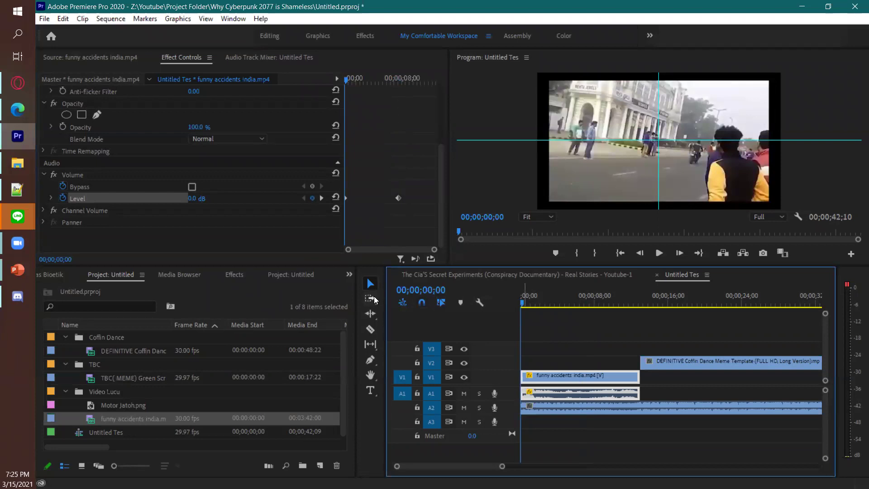
# Play the funny accidents audio fade up to 00;00;07;18 and return the playhead to 00;00;00;00.
pyautogui.press('space')
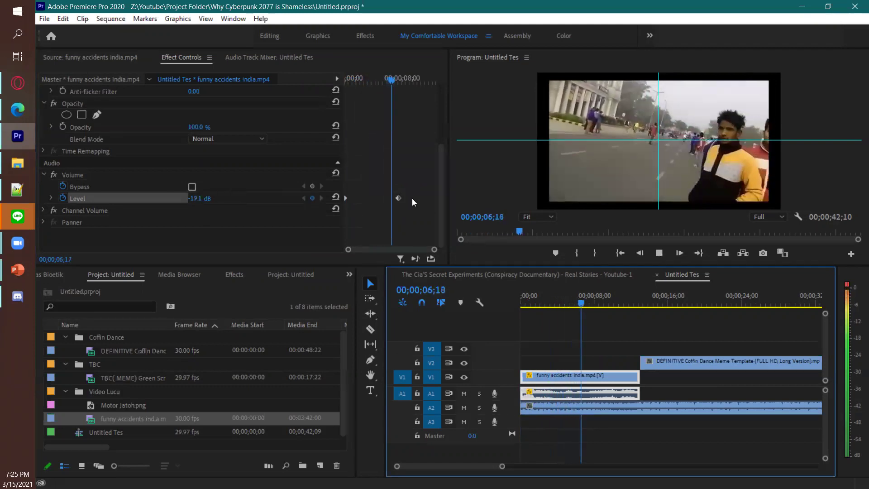
pyautogui.press('space')
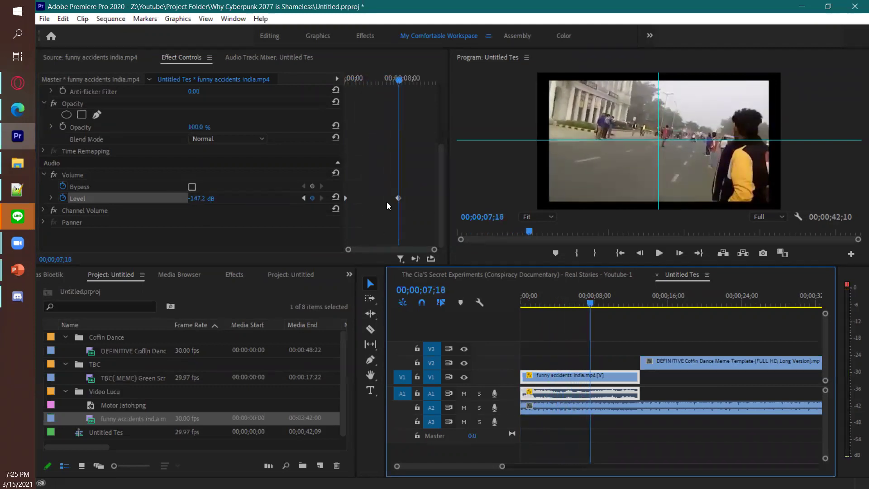
pyautogui.moveTo(591, 303); pyautogui.dragTo(522, 294)
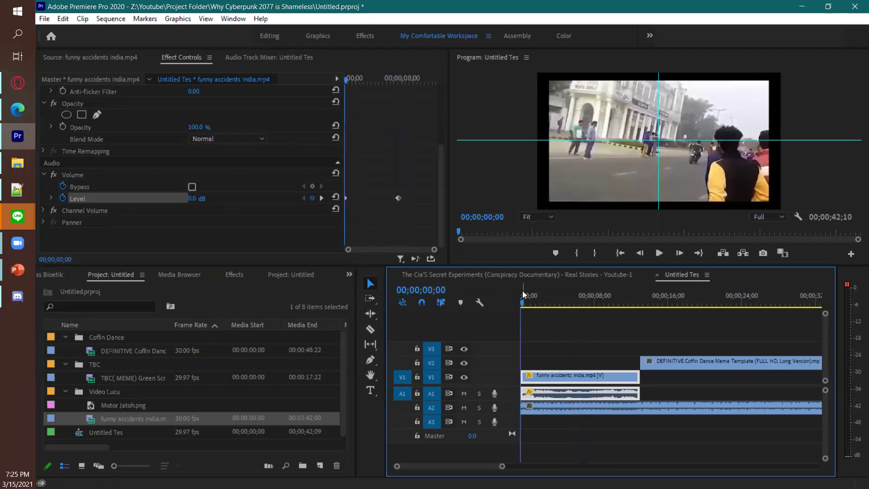
# Delete the volume level keyframes from the funny accidents clip and set its constant level to -23.7 dB.
pyautogui.click(64, 196)
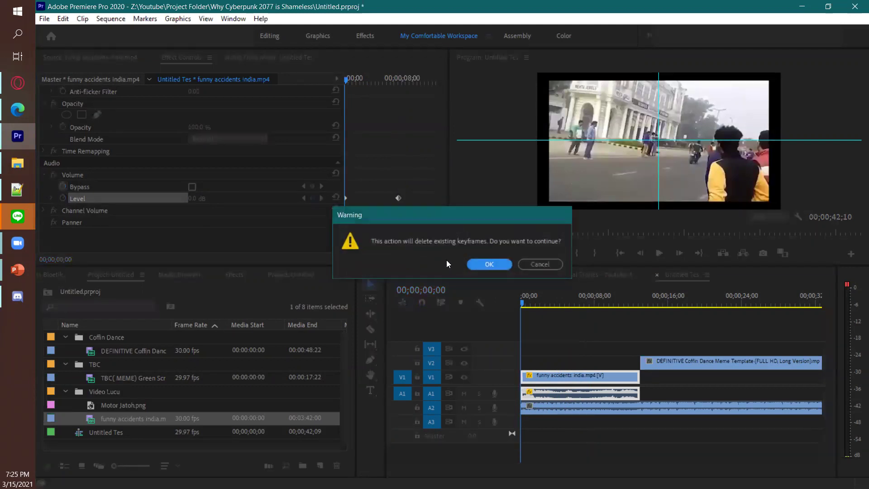
pyautogui.click(498, 267)
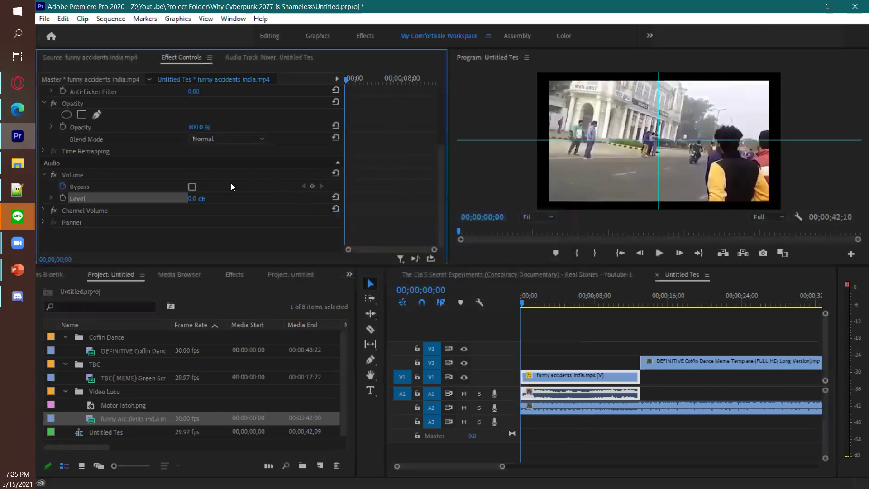
pyautogui.moveTo(193, 198); pyautogui.dragTo(179, 198)
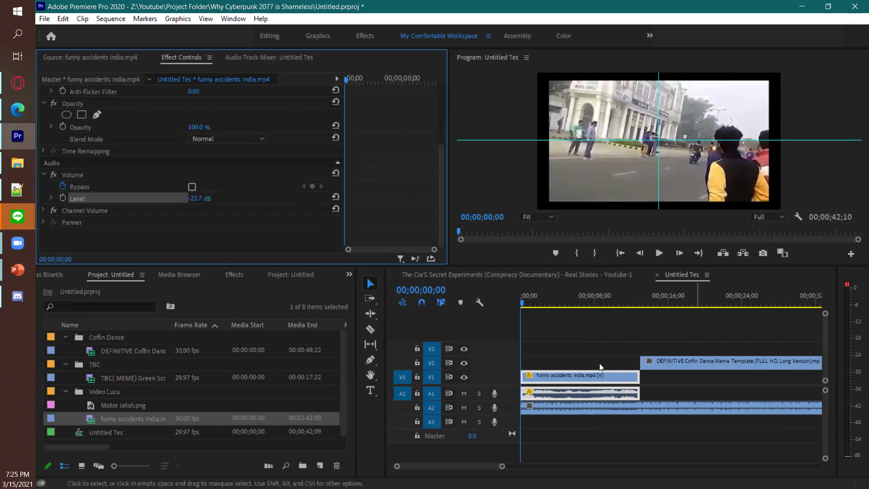
# Select the Coffin Dance clip, turn off keyframing for its volume level, and set the level to -15 dB.
pyautogui.moveTo(524, 305); pyautogui.dragTo(562, 305)
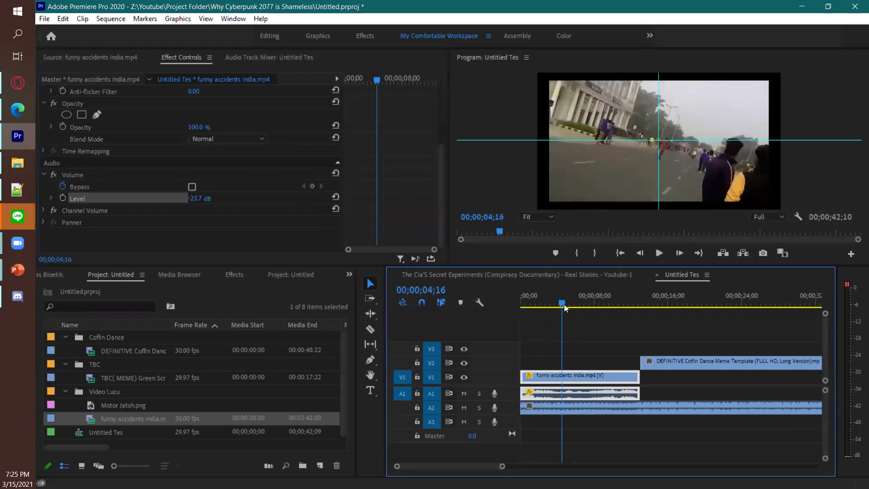
pyautogui.click(593, 408)
pyautogui.scroll(-4, 136, 203)
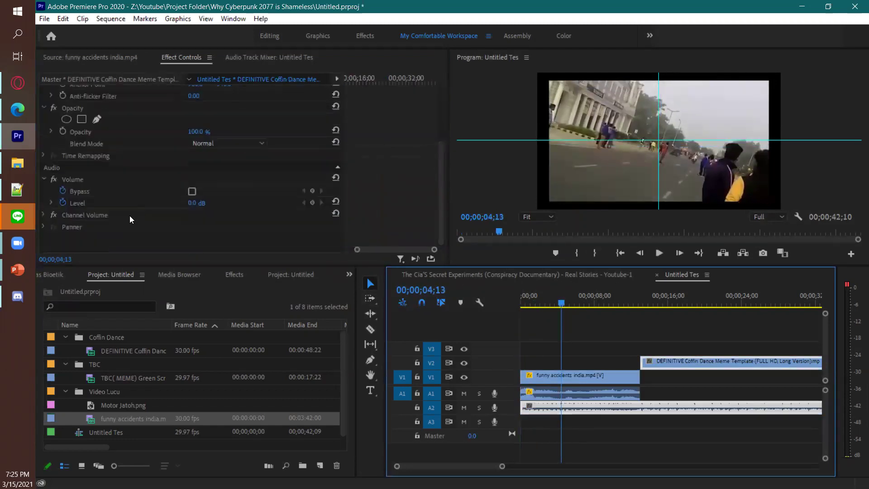
pyautogui.click(113, 199)
pyautogui.click(194, 202)
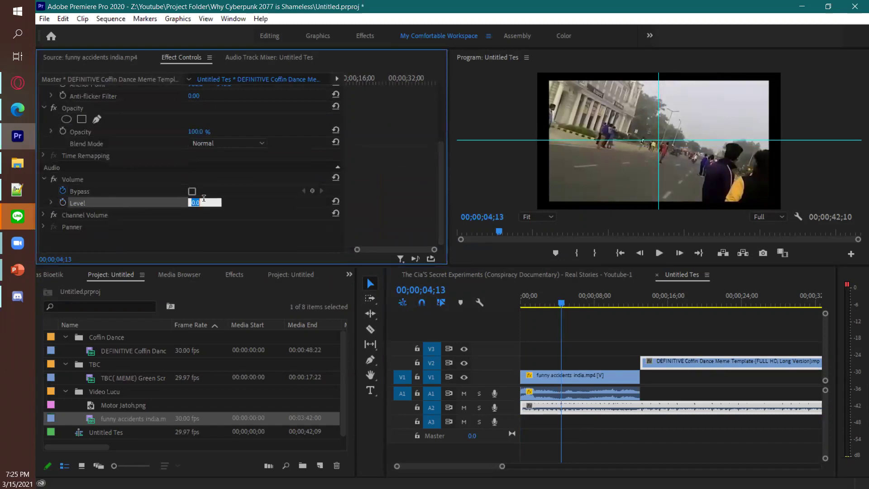
pyautogui.write('-15')
pyautogui.press('Return')
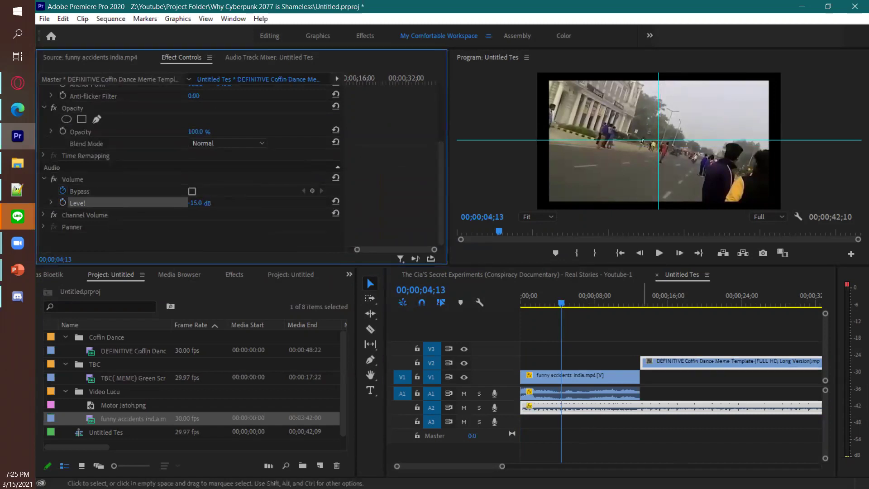
# Play the sequence from the start into the Coffin Dance video to check the audio balance, stopping at 00;00;14;09.
pyautogui.moveTo(561, 302); pyautogui.dragTo(508, 303)
pyautogui.press('space')
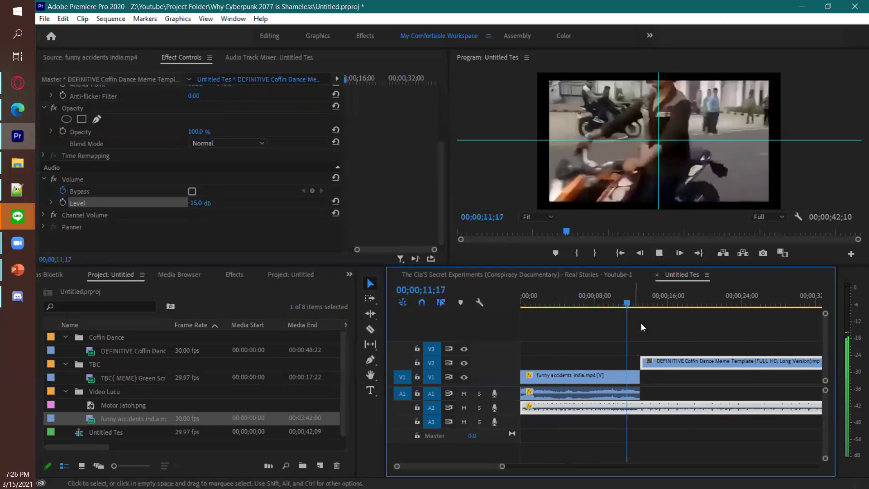
pyautogui.click(659, 252)
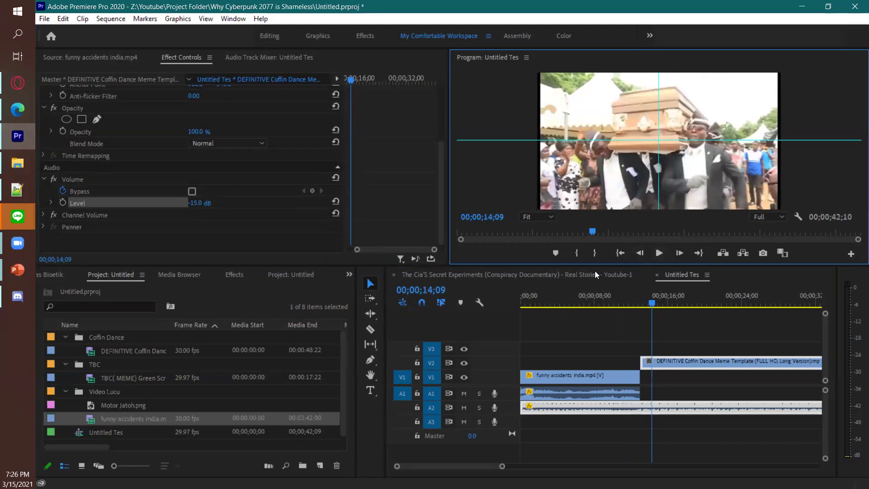
# Open the media export settings for the Untitled Tes sequence, preview its first frame, and review the video and bitrate settings.
pyautogui.click(45, 21)
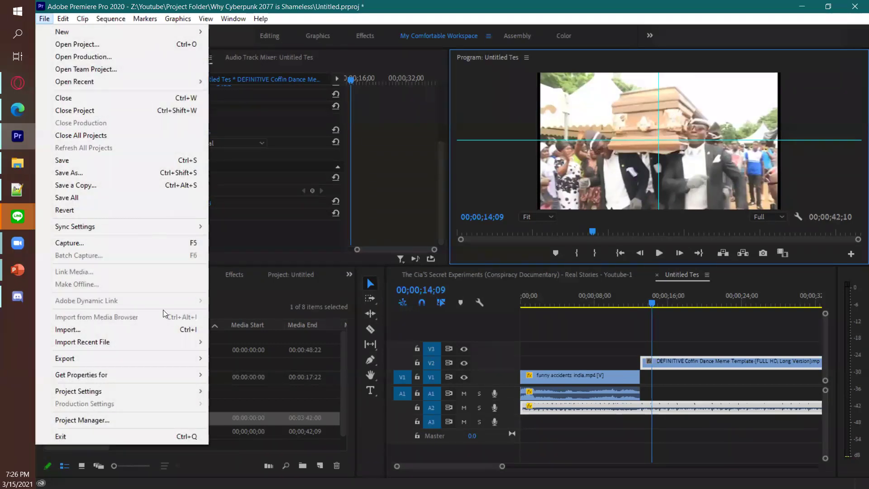
pyautogui.moveTo(159, 359)
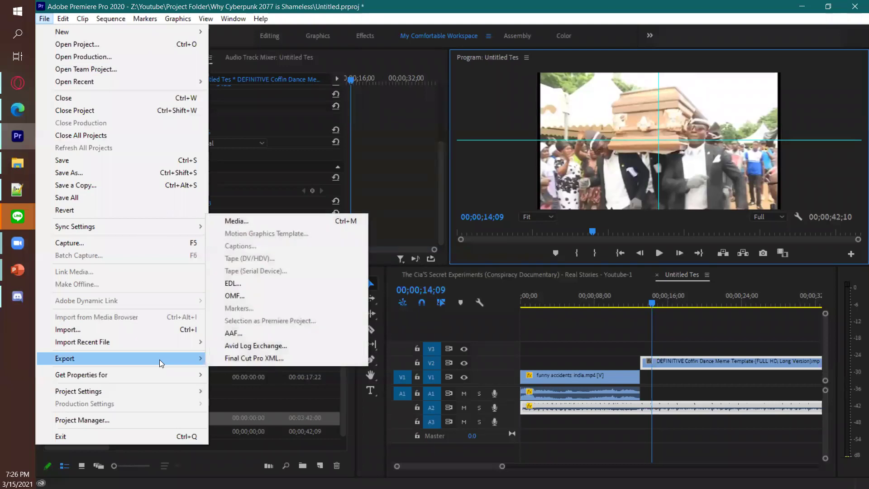
pyautogui.click(248, 219)
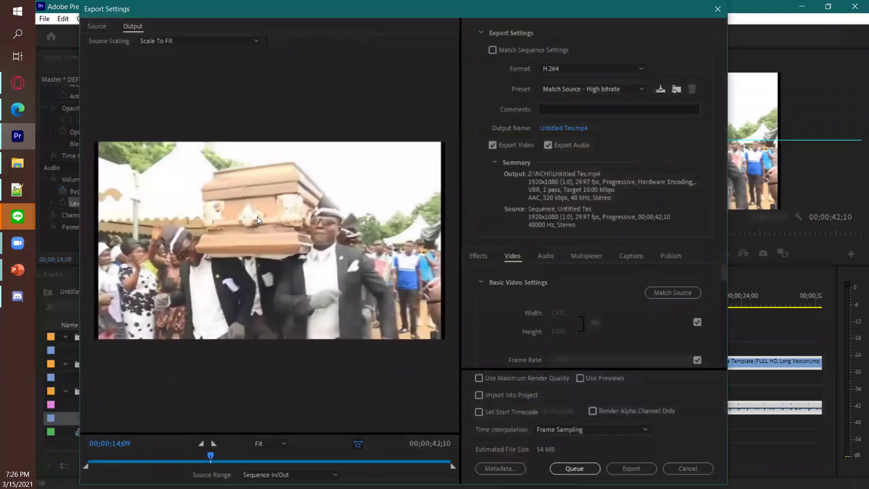
pyautogui.moveTo(212, 457); pyautogui.dragTo(83, 455)
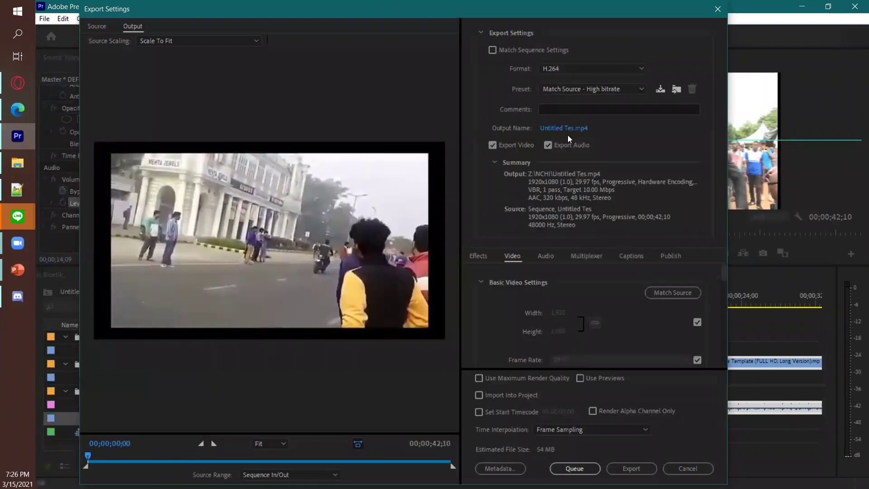
pyautogui.scroll(-5, 559, 276)
pyautogui.scroll(-3, 559, 279)
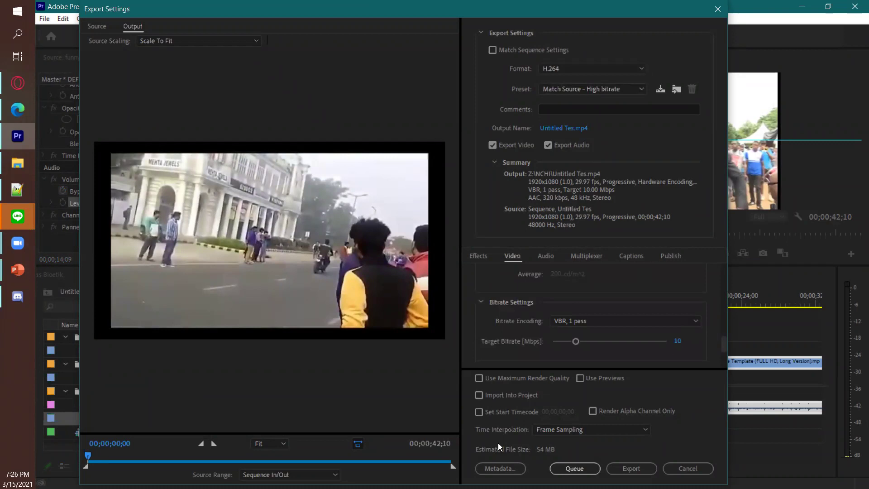
pyautogui.scroll(-3, 537, 337)
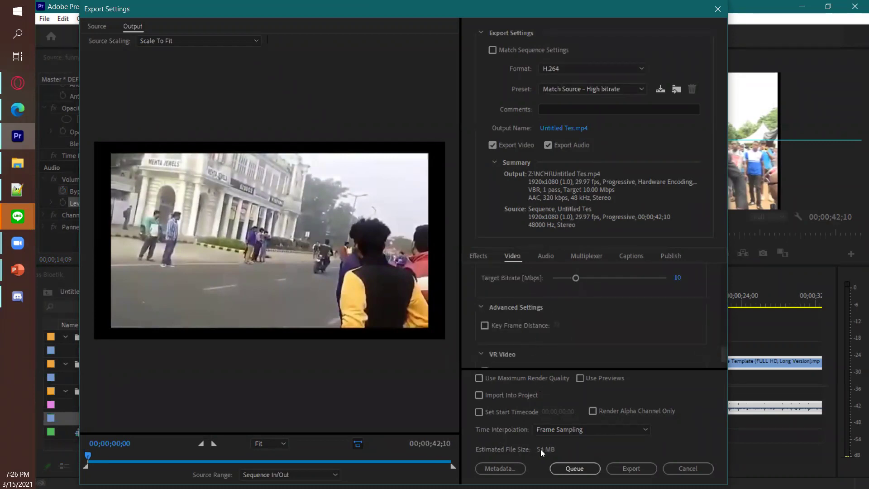
# Try target bitrates of 50, 10.85 and 6.14 Mbps in the export settings, and cancel the export.
pyautogui.moveTo(577, 279); pyautogui.dragTo(673, 278)
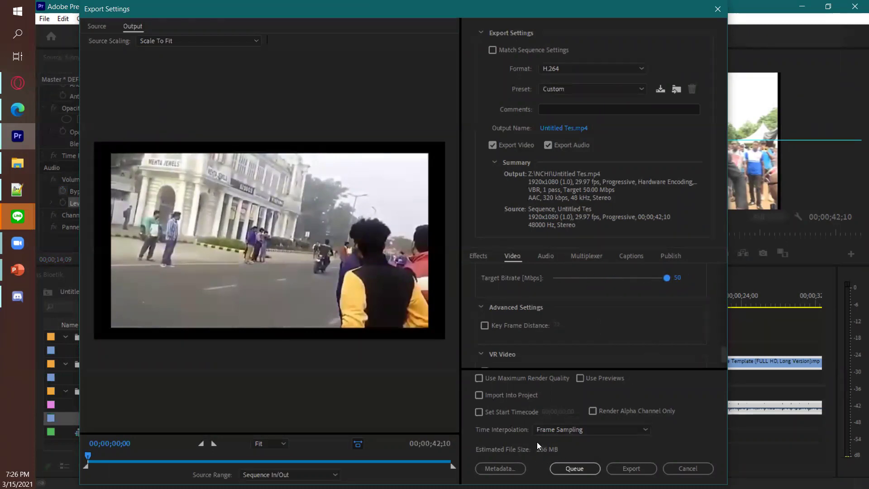
pyautogui.moveTo(666, 279); pyautogui.dragTo(576, 282)
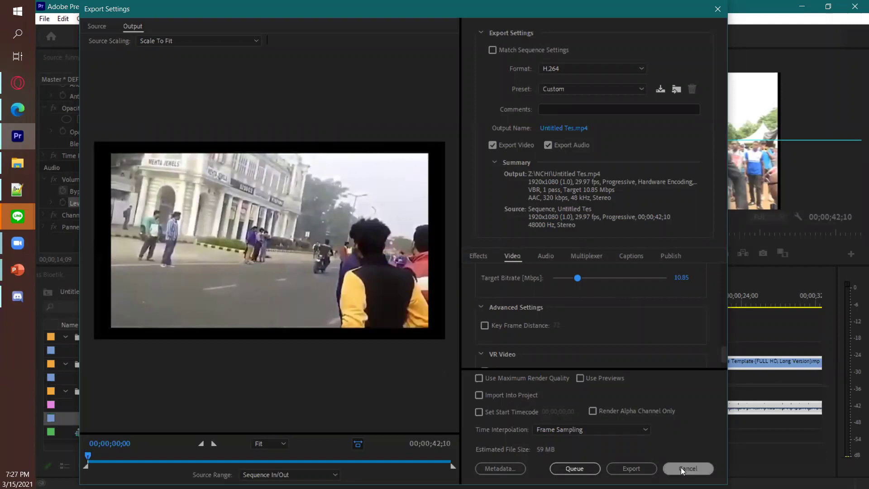
pyautogui.click(569, 277)
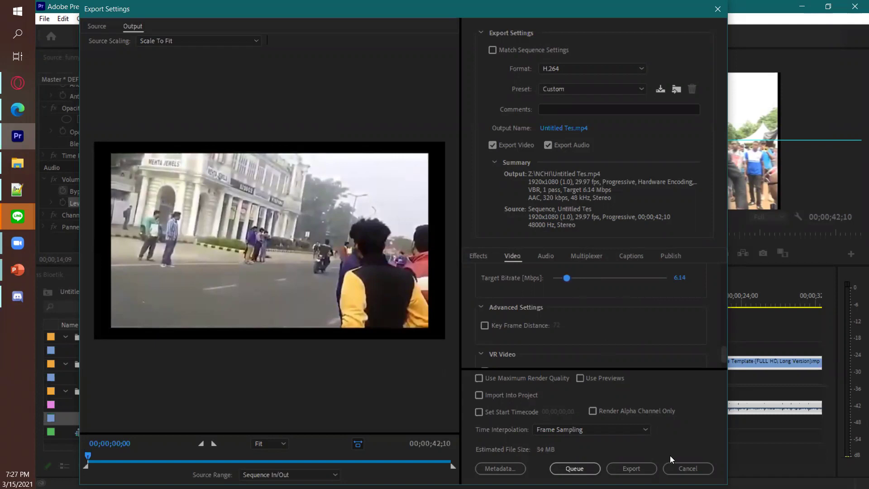
pyautogui.click(675, 468)
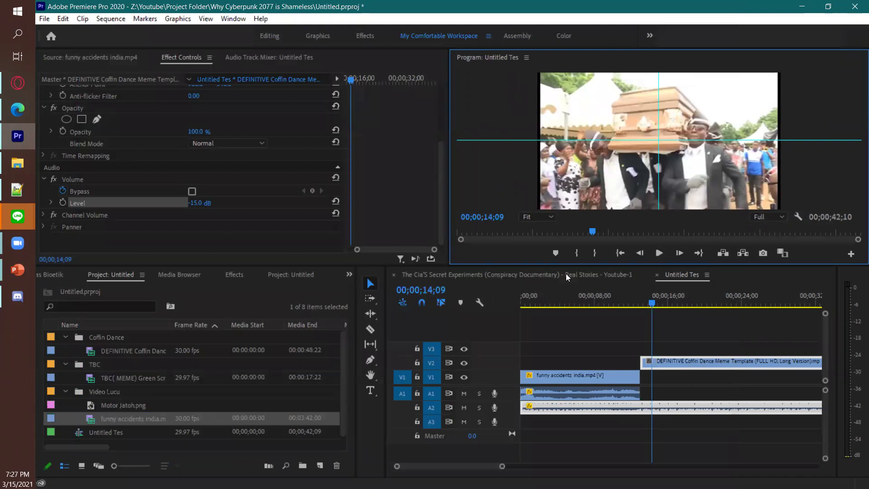
# Open the CIA Secret Experiments sequence and the Tugas Bioetik project, and examine the documentary's timeline and media items.
pyautogui.click(565, 273)
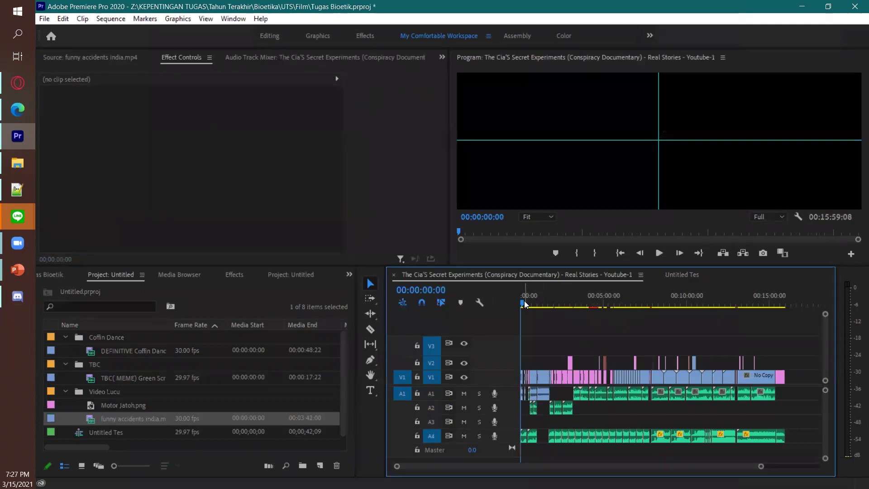
pyautogui.click(53, 274)
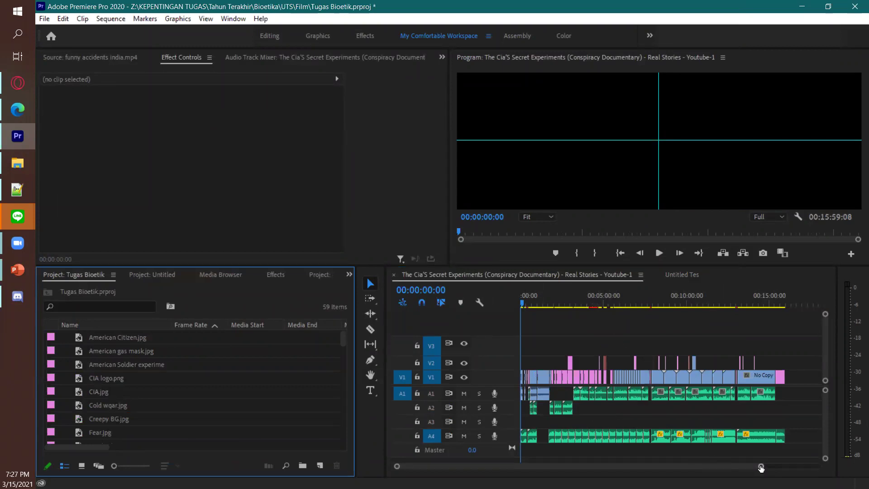
pyautogui.moveTo(760, 467); pyautogui.dragTo(616, 470)
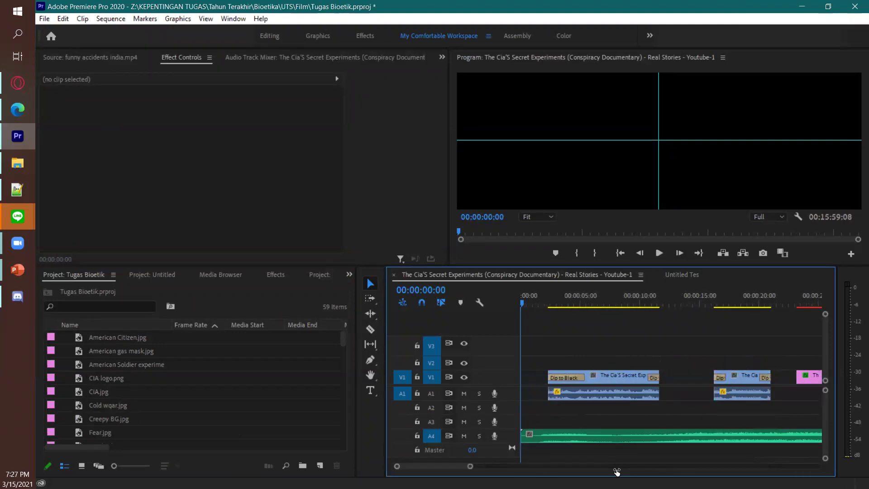
pyautogui.moveTo(468, 465); pyautogui.dragTo(782, 438)
pyautogui.scroll(-4, 679, 405)
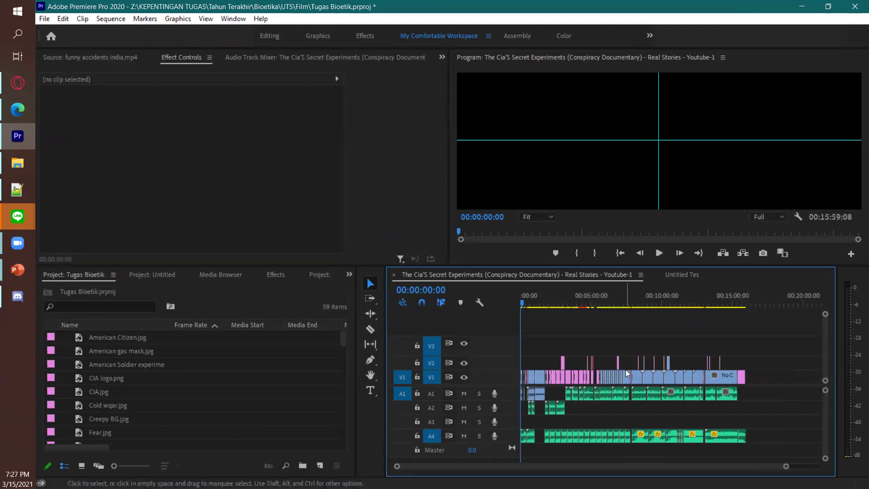
pyautogui.scroll(-10, 154, 379)
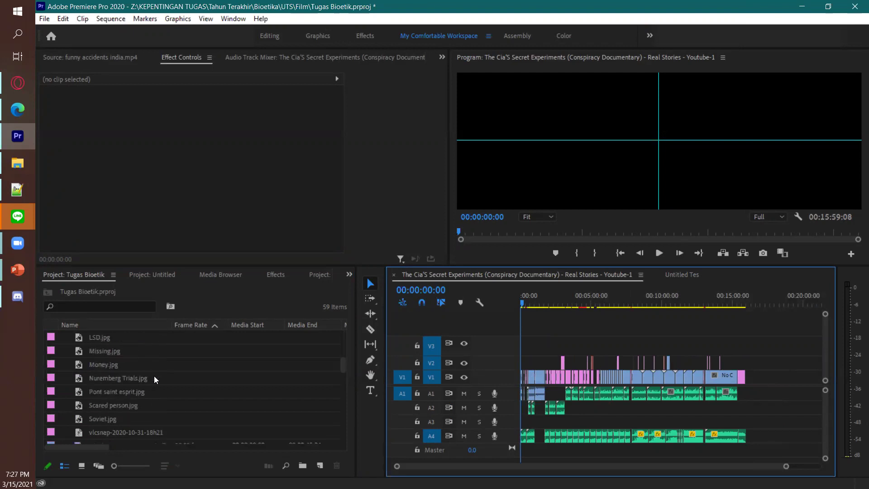
pyautogui.scroll(-3, 154, 380)
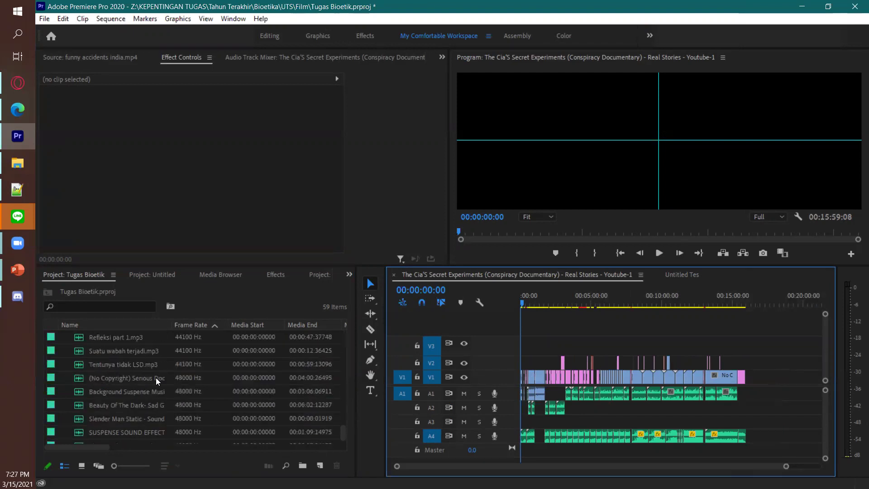
# Switch from the Tugas Bioetik project to the Untitled project and examine its Coffin Dance, TBC and Video Lucu bins.
pyautogui.scroll(10, 158, 385)
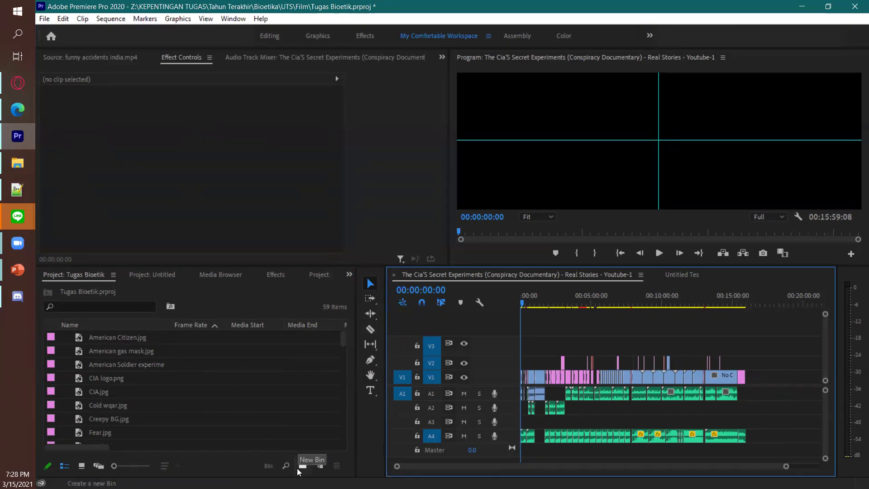
pyautogui.click(141, 278)
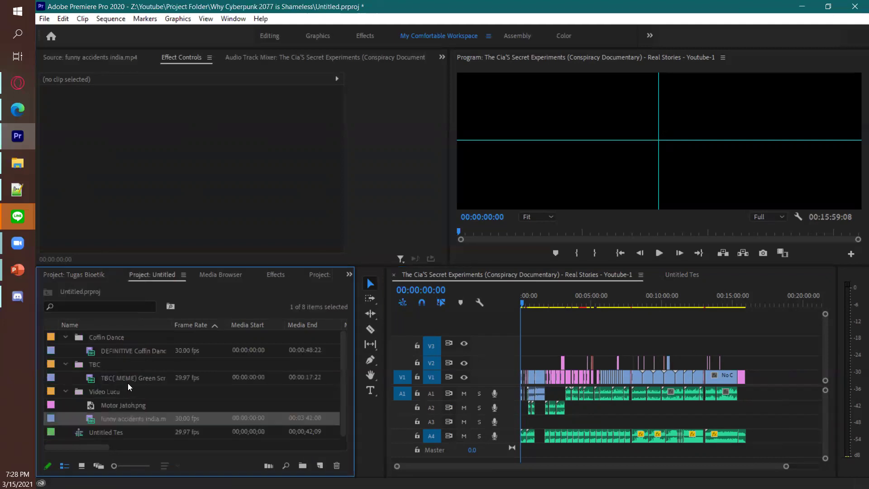
pyautogui.click(117, 340)
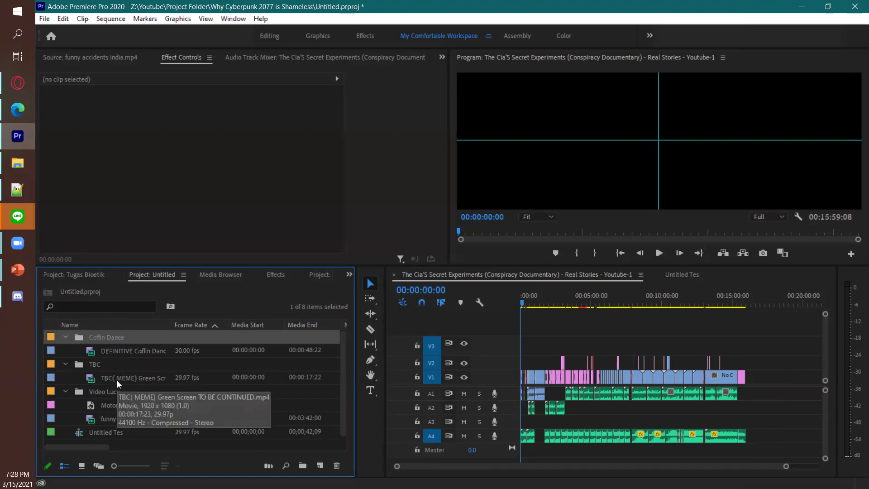
# Return to the Tugas Bioetik project and look through its list of images and other media items.
pyautogui.click(87, 276)
pyautogui.moveTo(342, 336)
pyautogui.mouseDown()
pyautogui.moveTo(342, 357)
pyautogui.moveTo(341, 335)
pyautogui.mouseUp()
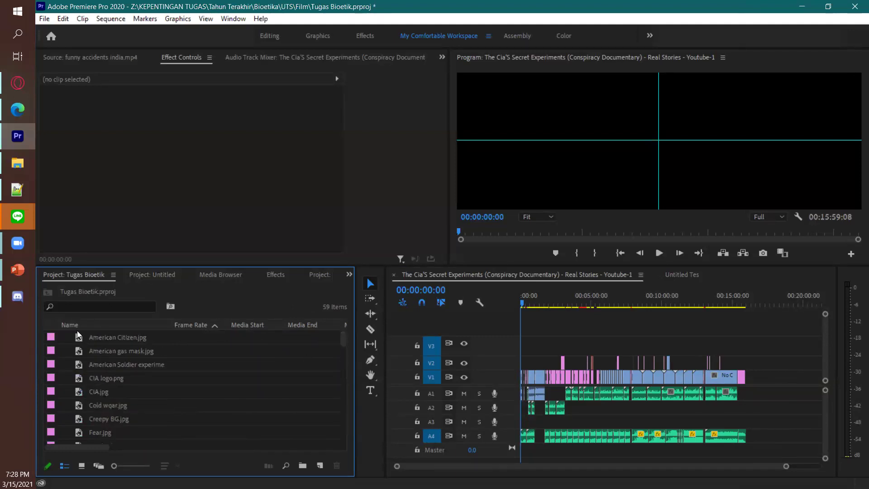
pyautogui.scroll(-6, 163, 390)
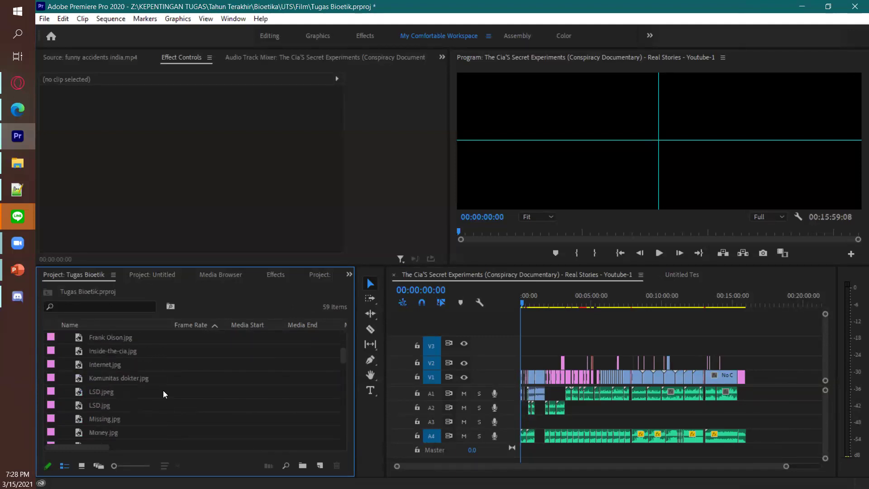
pyautogui.scroll(-2, 197, 385)
pyautogui.scroll(2, 197, 384)
pyautogui.scroll(7, 197, 385)
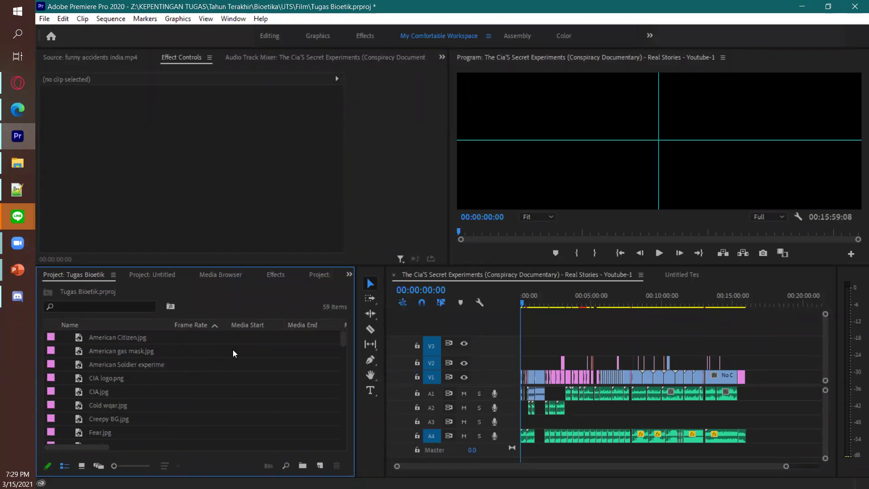
pyautogui.scroll(-5, 153, 366)
pyautogui.scroll(-6, 158, 367)
pyautogui.scroll(8, 189, 409)
pyautogui.scroll(3, 188, 409)
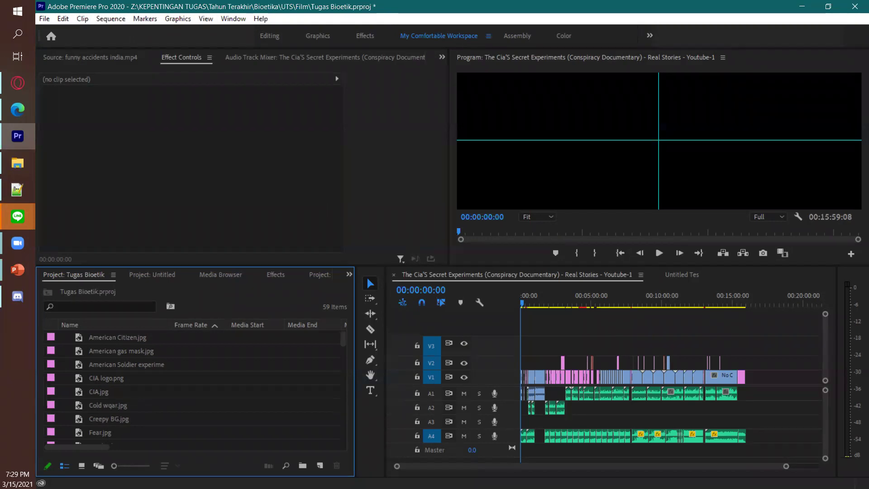
# Switch to the PowerPoint slideshow and advance to the Alur Editing slide.
pyautogui.hotkey('alt', 'Tab')
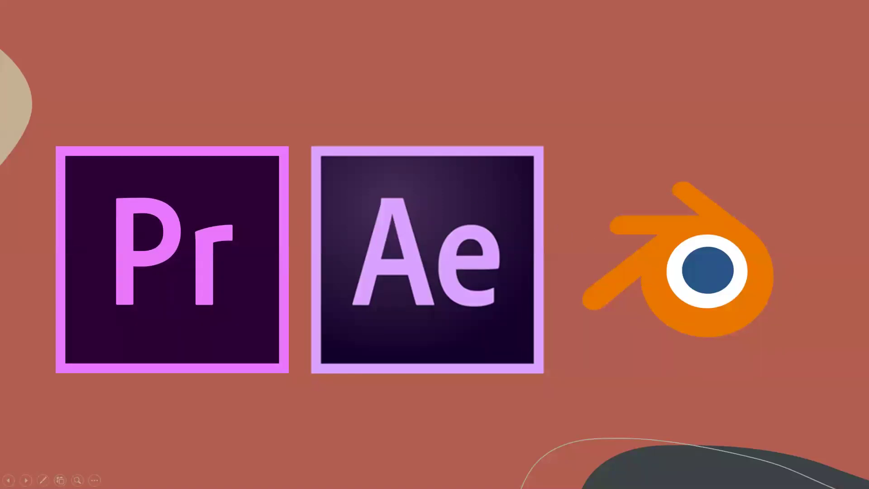
pyautogui.click(742, 177)
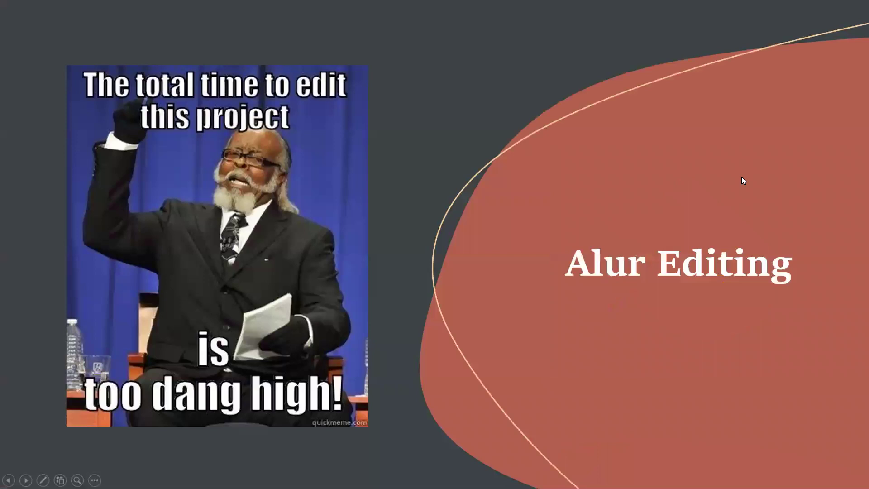
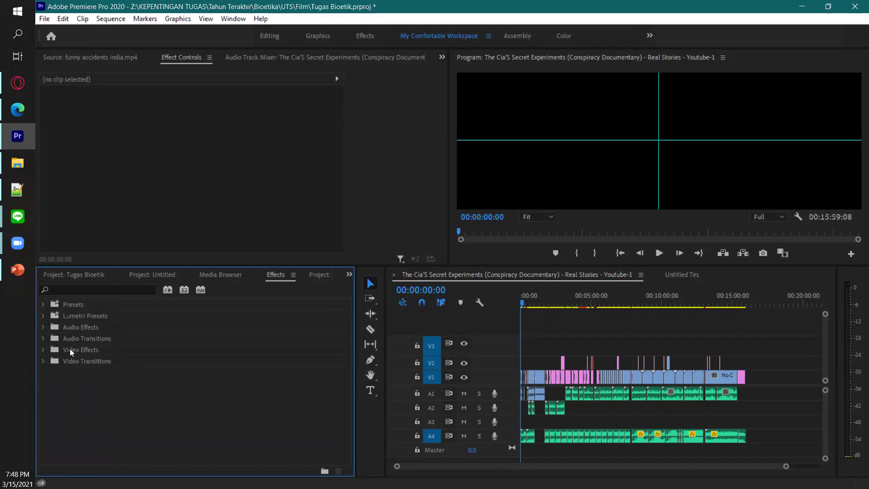
pyautogui.click(44, 19)
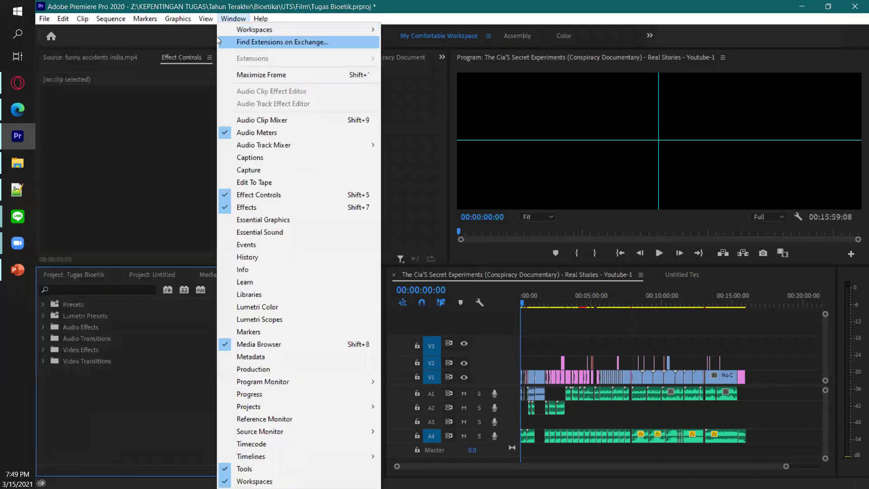
pyautogui.moveTo(49, 32)
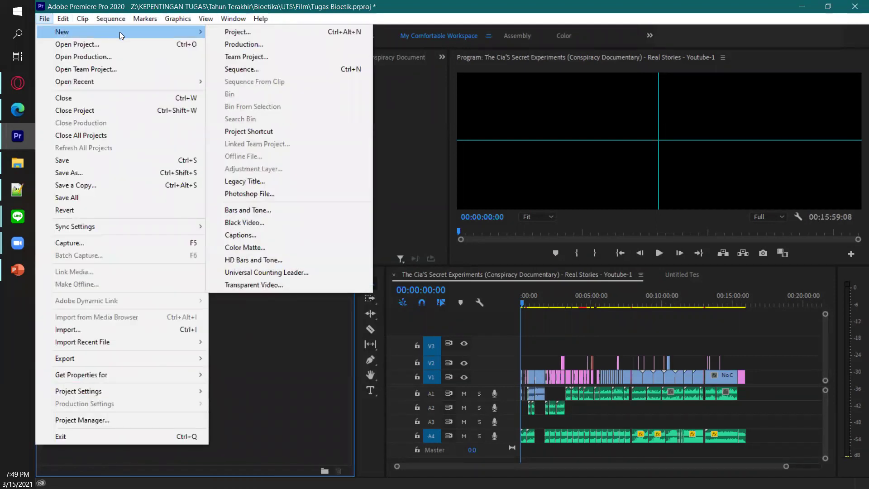
pyautogui.click(269, 169)
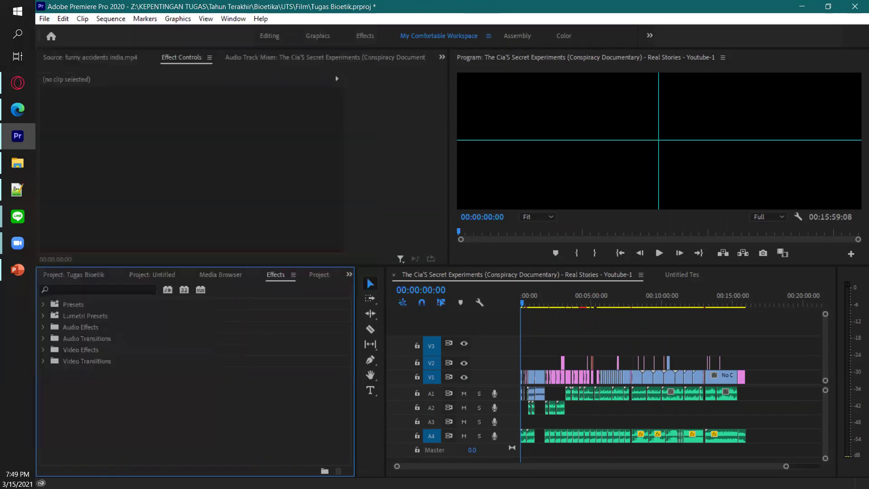
pyautogui.click(17, 216)
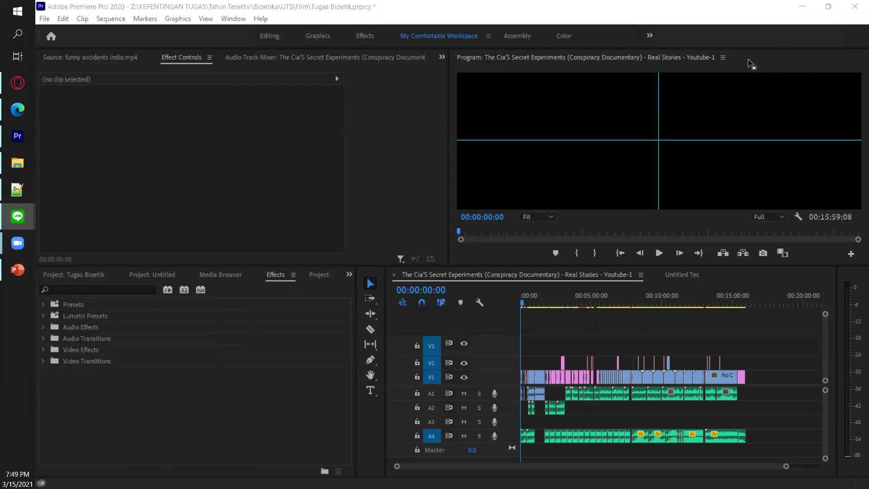
pyautogui.click(331, 14)
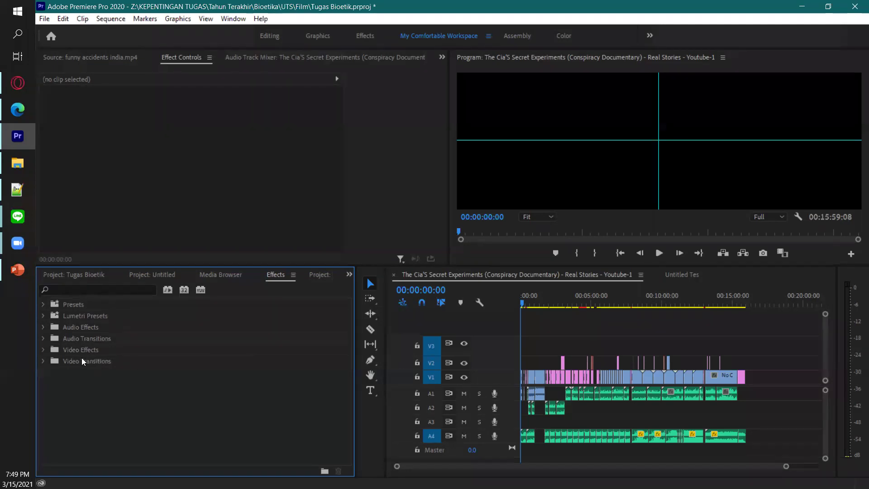
# Examine the contents of the Video Transitions and Presets folders in the effects library, and collapse both folders.
pyautogui.click(43, 359)
pyautogui.click(43, 360)
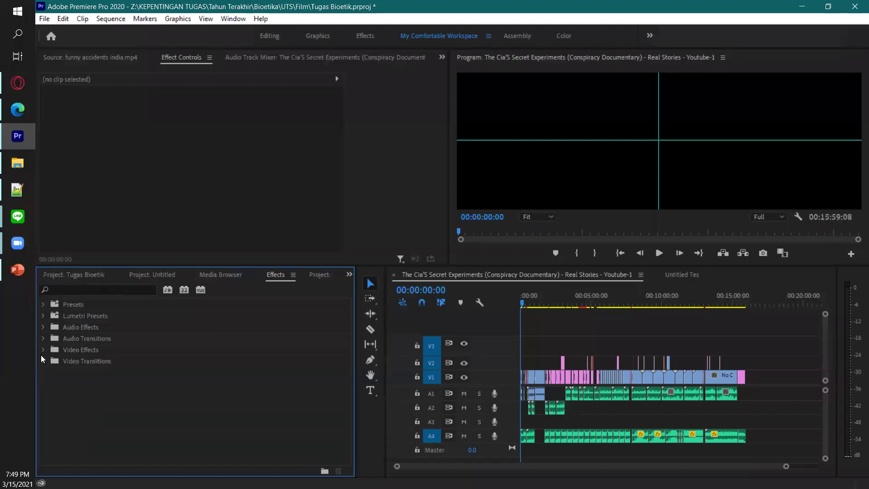
pyautogui.click(44, 304)
pyautogui.click(43, 304)
pyautogui.click(46, 360)
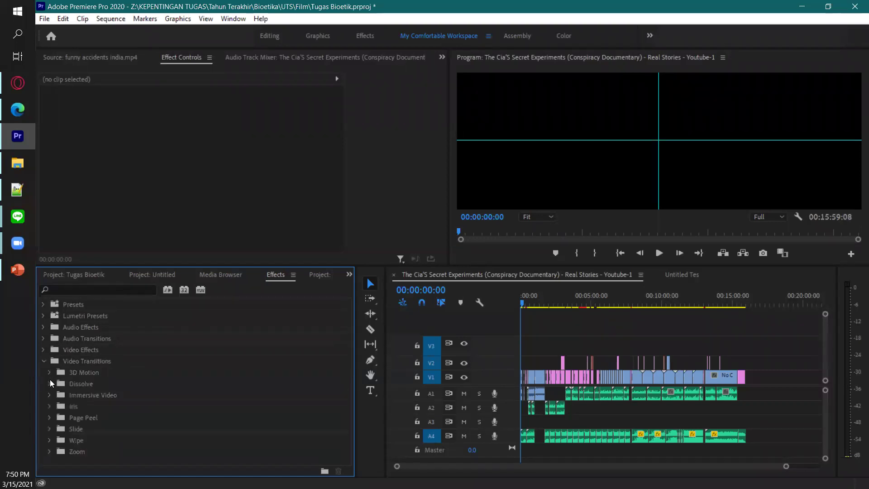
pyautogui.click(45, 362)
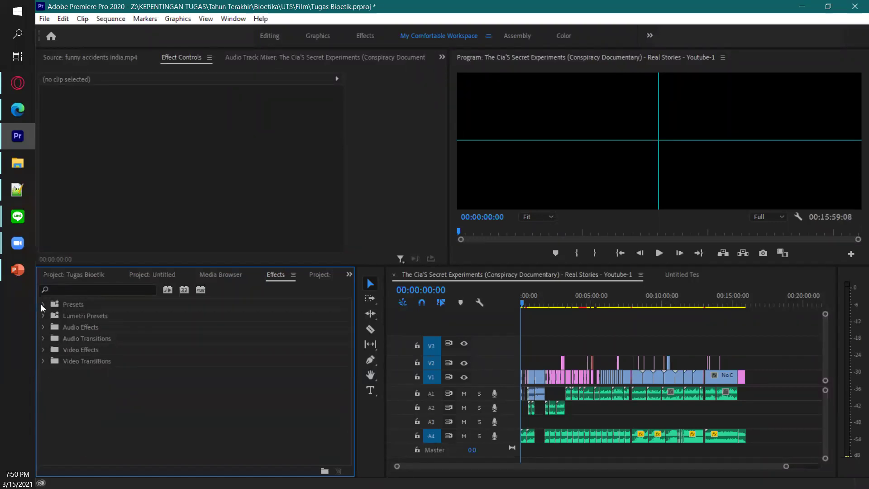
pyautogui.click(41, 304)
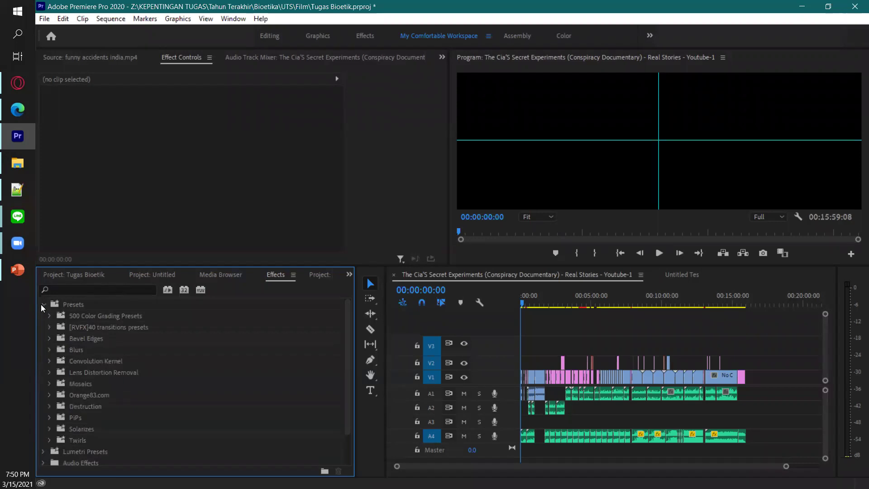
pyautogui.click(42, 304)
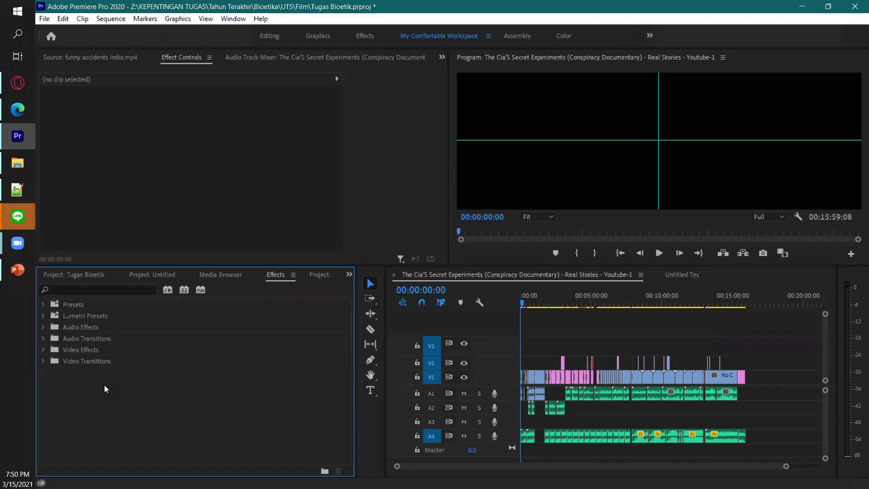
# Apply the Dip to Black dissolve transition to the end of the funny accidents india.mp4 clip in the Untitled Tes sequence.
pyautogui.click(42, 361)
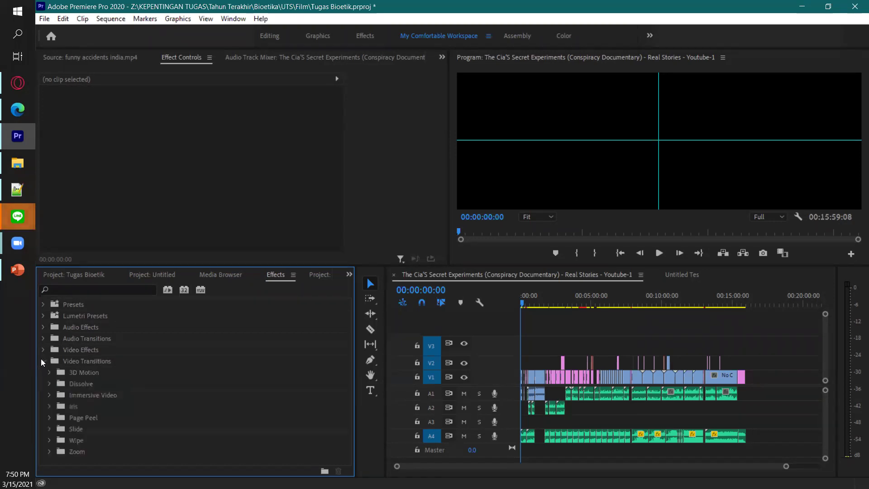
pyautogui.click(50, 384)
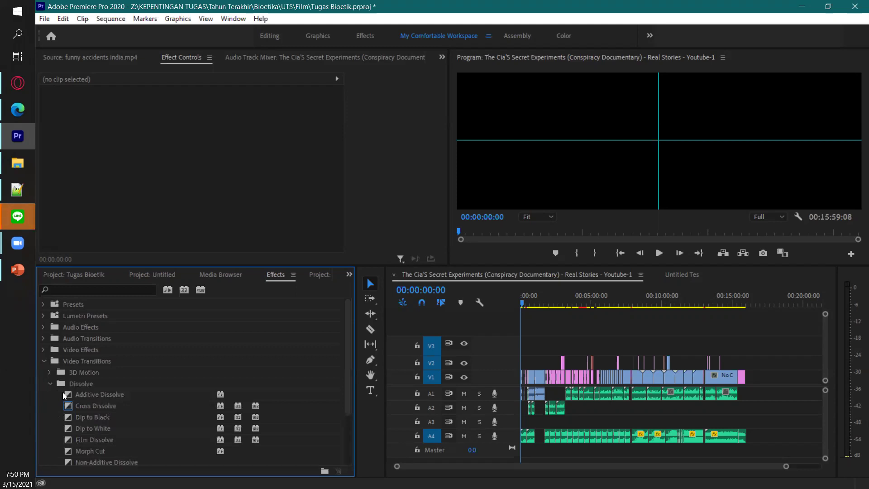
pyautogui.scroll(-1, 57, 378)
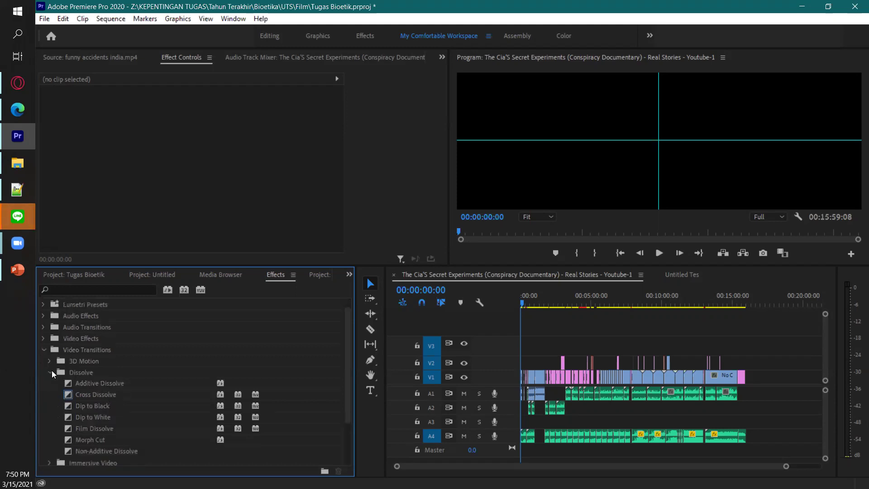
pyautogui.click(119, 383)
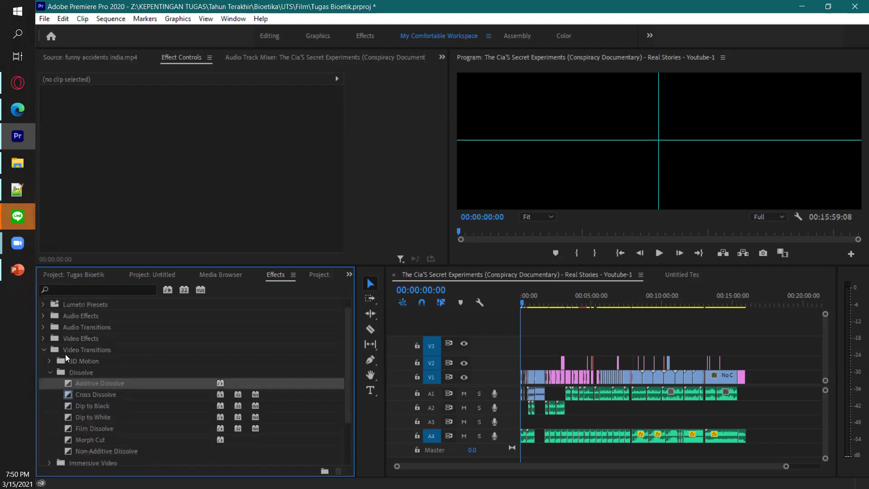
pyautogui.click(88, 405)
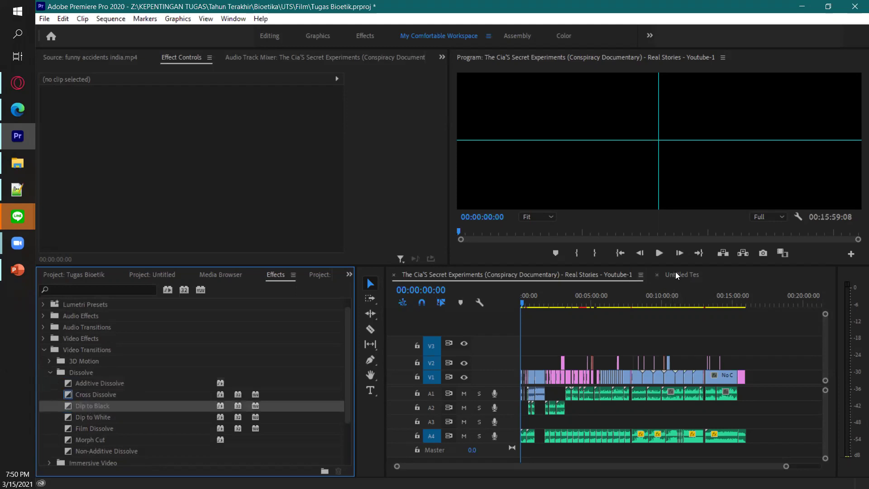
pyautogui.click(676, 274)
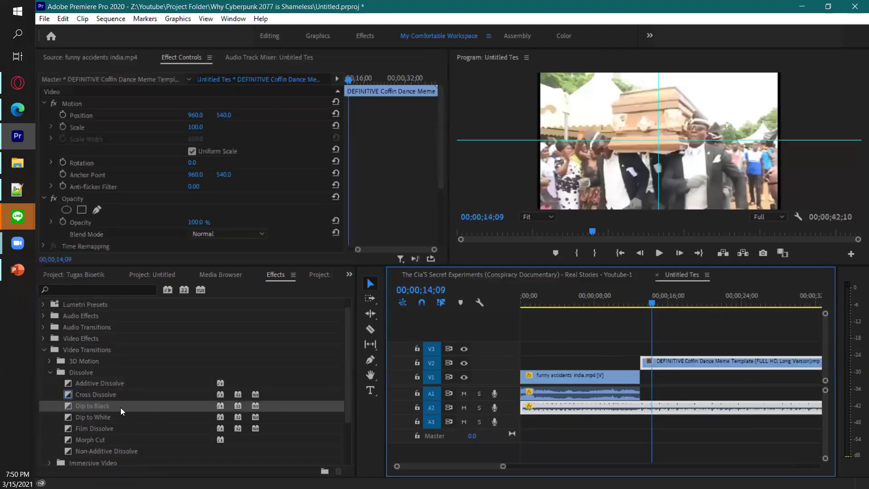
pyautogui.click(640, 377)
pyautogui.hotkey('ctrl', 'd')
# Examine the Dip to Black transition's settings, move the playhead to 00;00;12;03, and collapse the Dissolve and Video Transitions folders.
pyautogui.moveTo(649, 304)
pyautogui.mouseDown()
pyautogui.moveTo(693, 304)
pyautogui.moveTo(634, 305)
pyautogui.mouseUp()
pyautogui.click(639, 377)
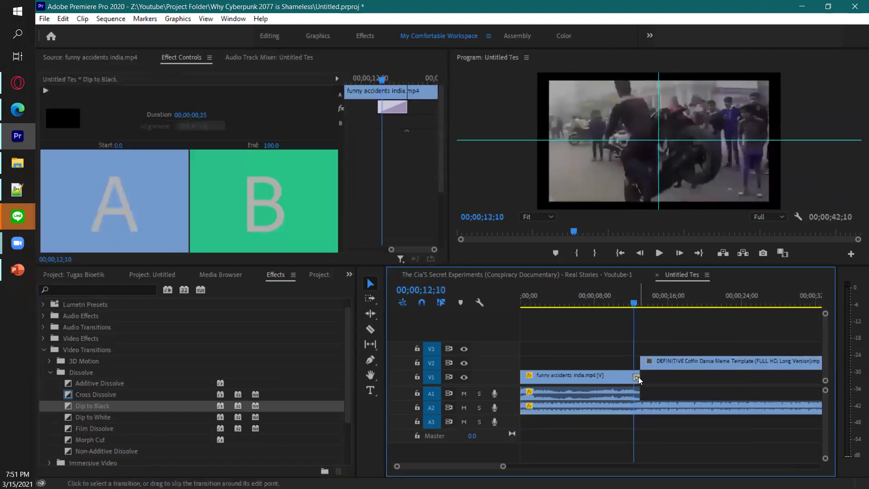
pyautogui.click(386, 83)
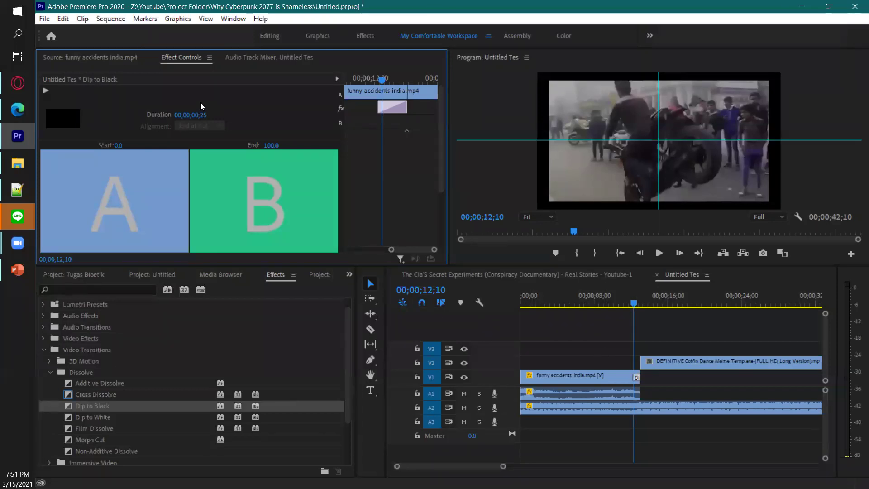
pyautogui.click(637, 379)
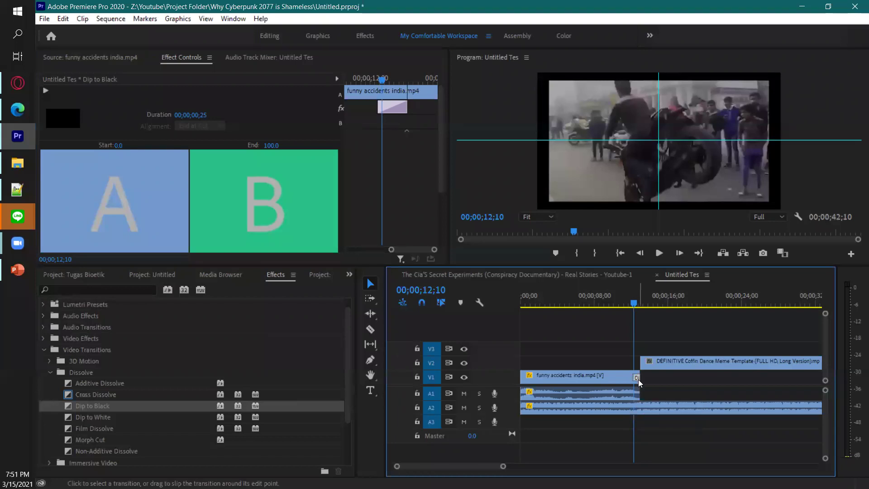
pyautogui.click(632, 303)
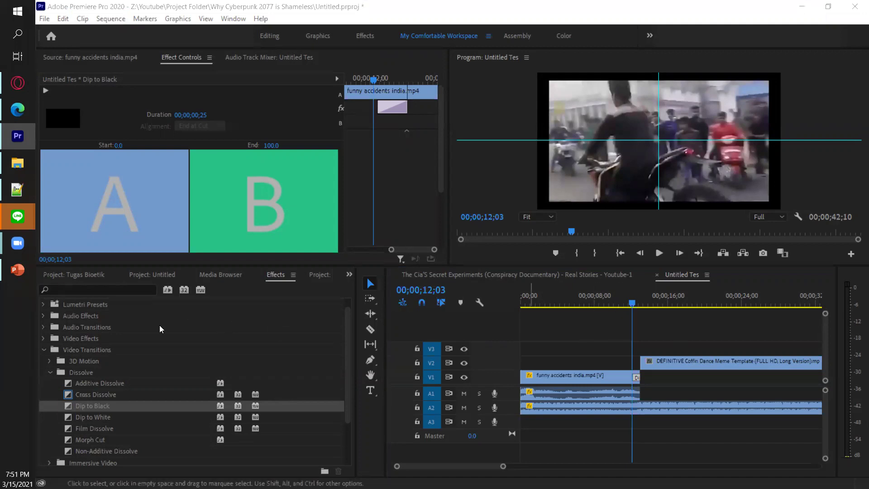
pyautogui.click(52, 371)
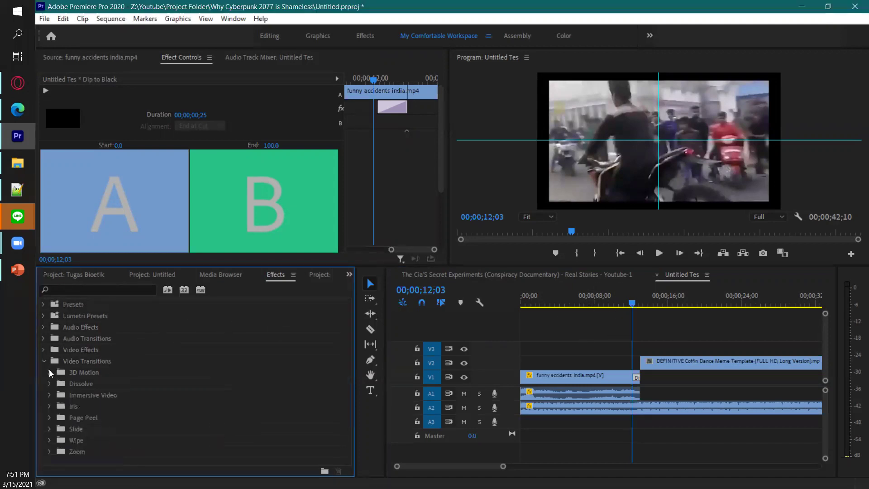
pyautogui.click(45, 362)
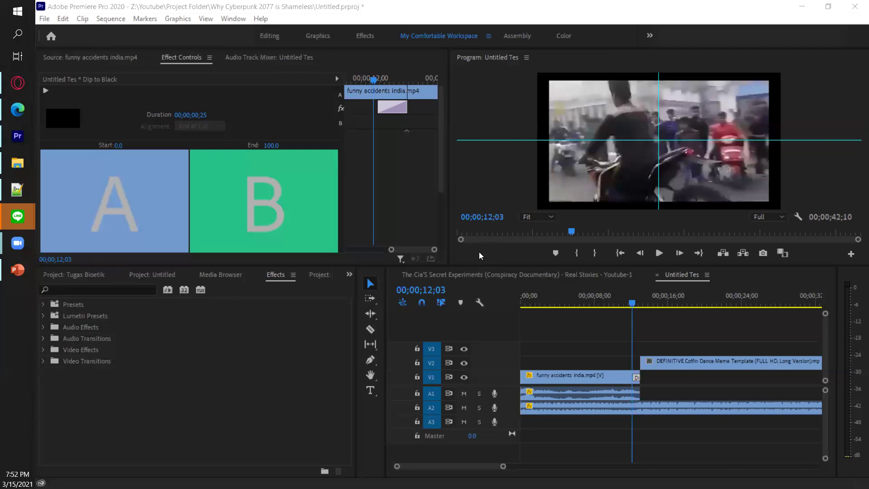
# Show the finished The Cia'S Secret Experiments documentary sequence in the timeline.
pyautogui.click(486, 272)
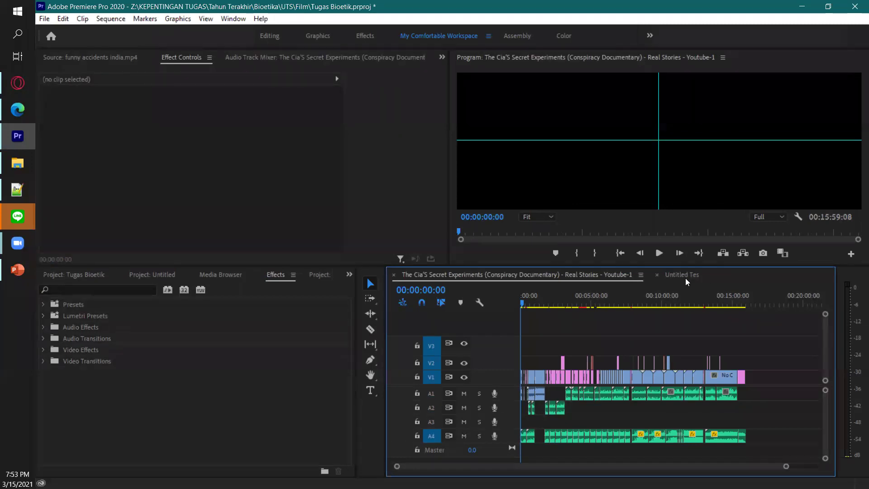
pyautogui.hotkey('ctrl', 'm')
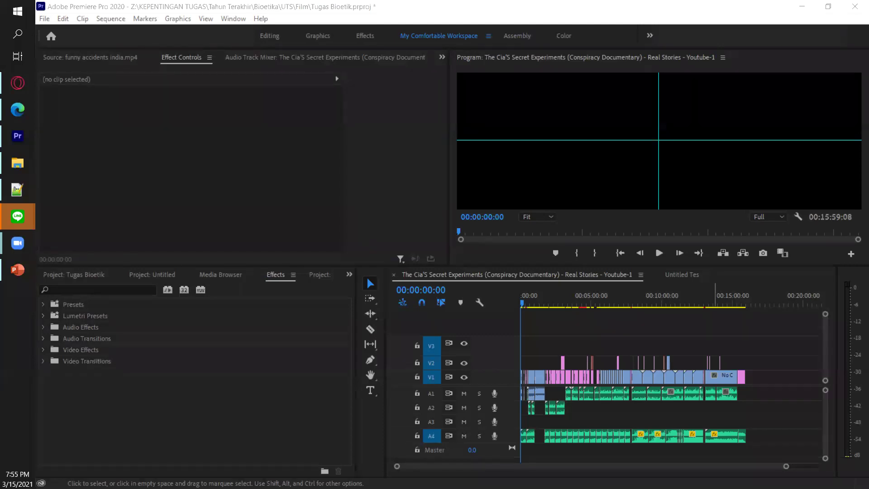
# Start a new sequence and examine its video preview size and fields settings.
pyautogui.click(50, 17)
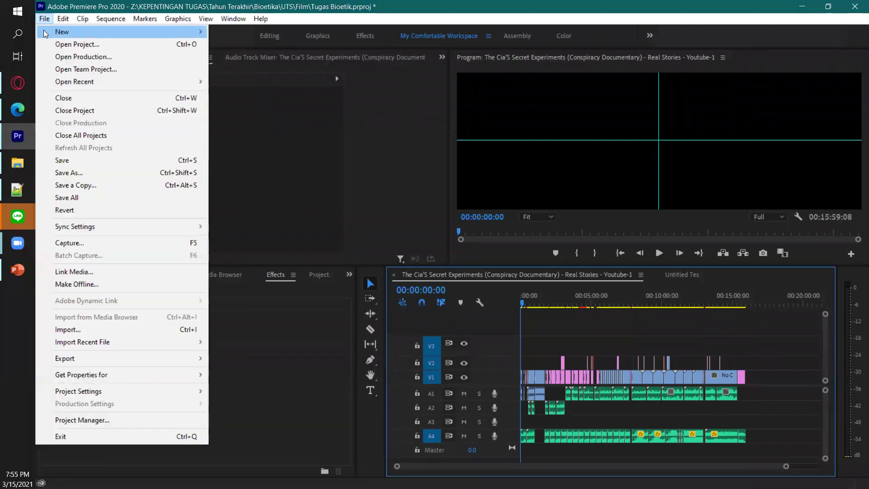
pyautogui.moveTo(46, 32)
pyautogui.click(288, 73)
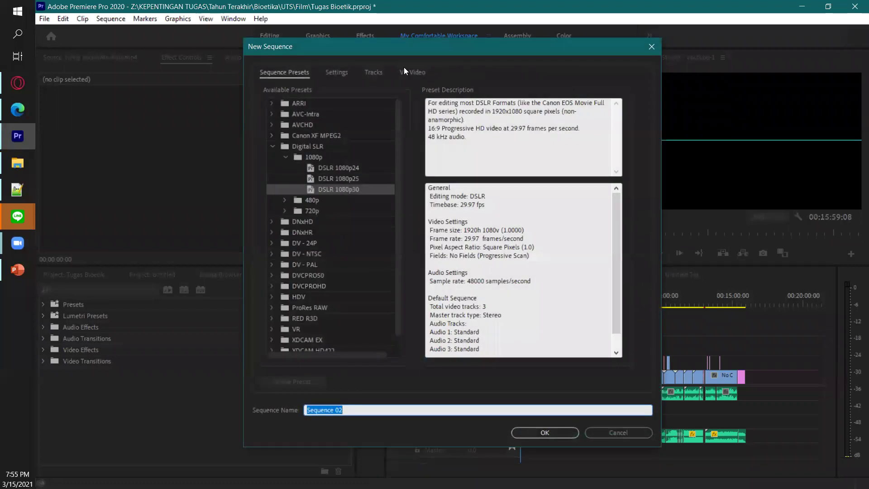
pyautogui.click(335, 73)
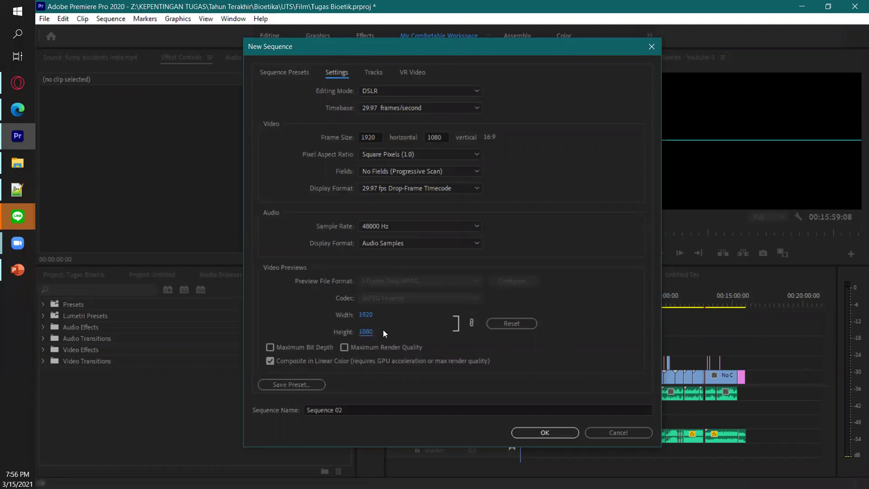
pyautogui.click(367, 315)
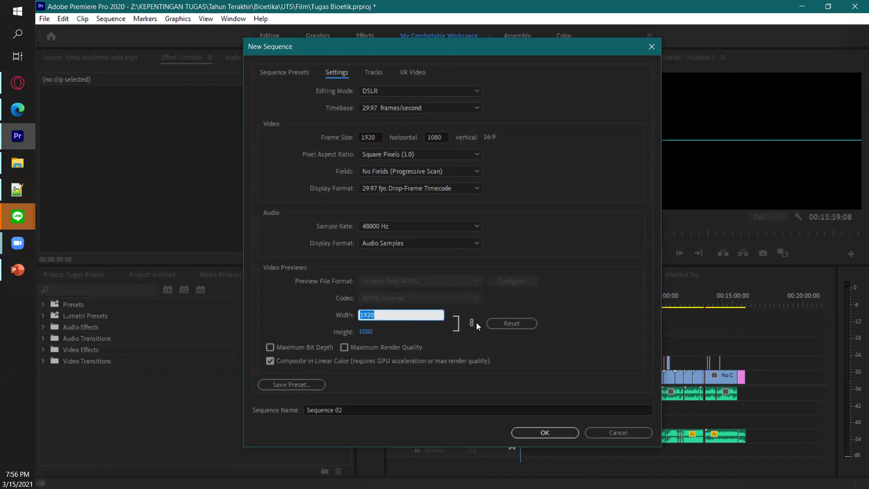
pyautogui.press('Return')
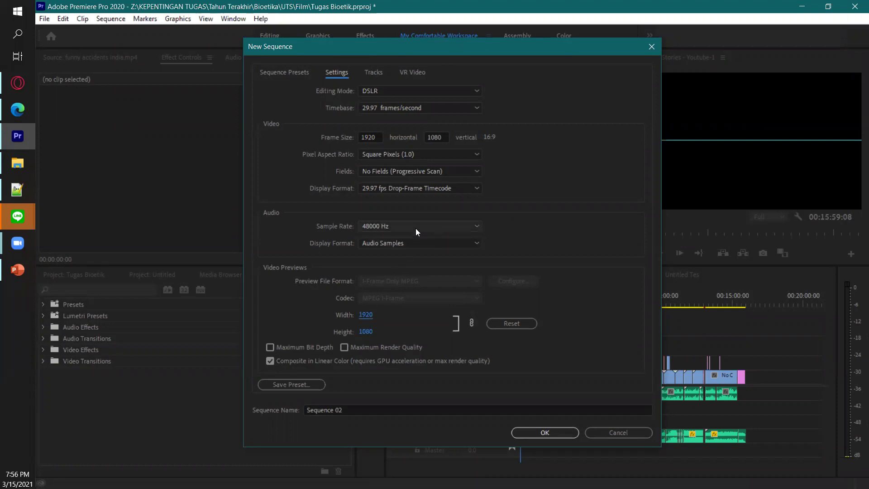
pyautogui.moveTo(366, 319); pyautogui.dragTo(366, 318)
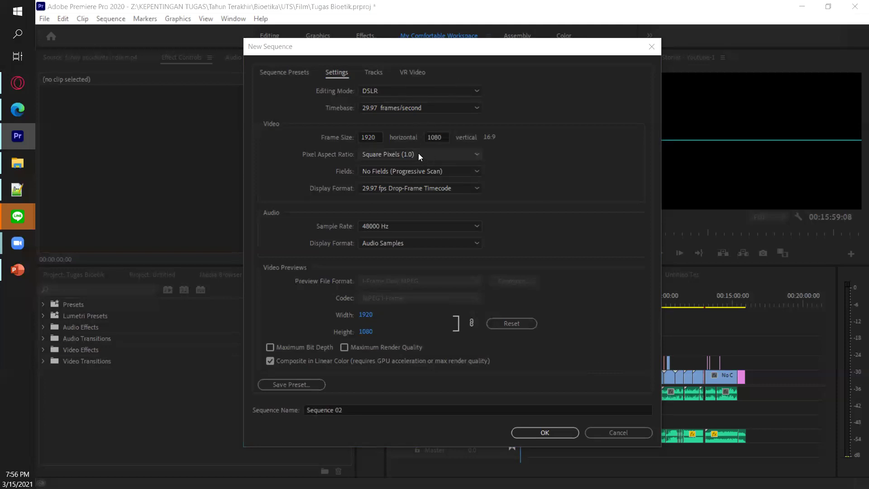
pyautogui.click(400, 170)
pyautogui.click(399, 170)
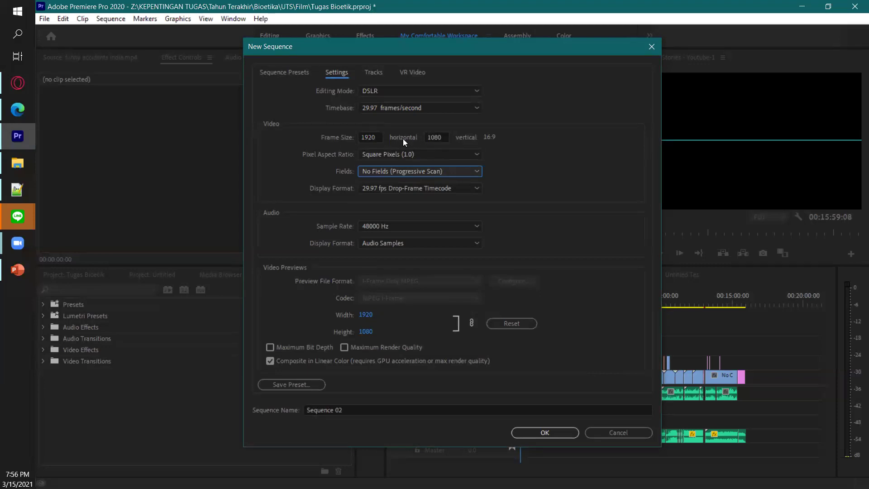
# Set the new sequence's frame size to 900 horizontal by 1600 vertical and create the sequence.
pyautogui.click(376, 138)
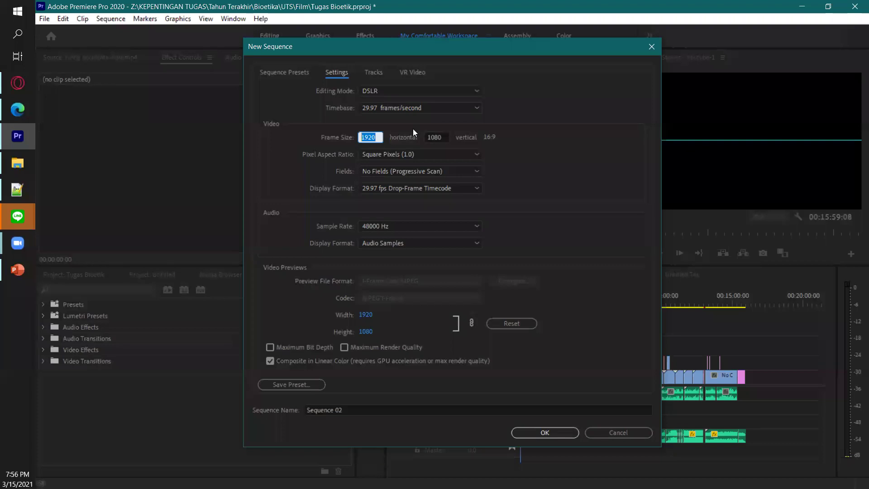
pyautogui.write('900')
pyautogui.click(443, 137)
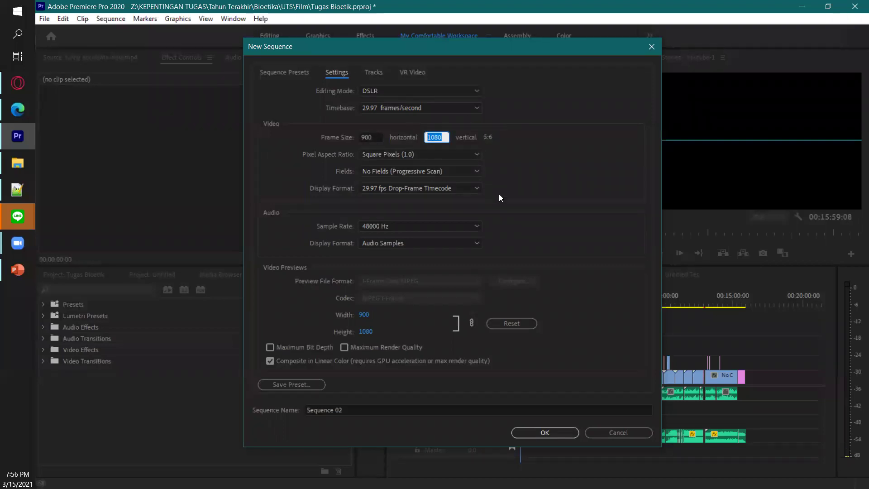
pyautogui.write('1600')
pyautogui.click(565, 170)
pyautogui.click(542, 429)
# Advance the playhead to 00;00;00;09 in Sequence 02 and examine the program monitor's available options.
pyautogui.press('Right')
pyautogui.press('Right')
pyautogui.press('Right')
pyautogui.press('Right')
pyautogui.press('Right')
pyautogui.press('Right')
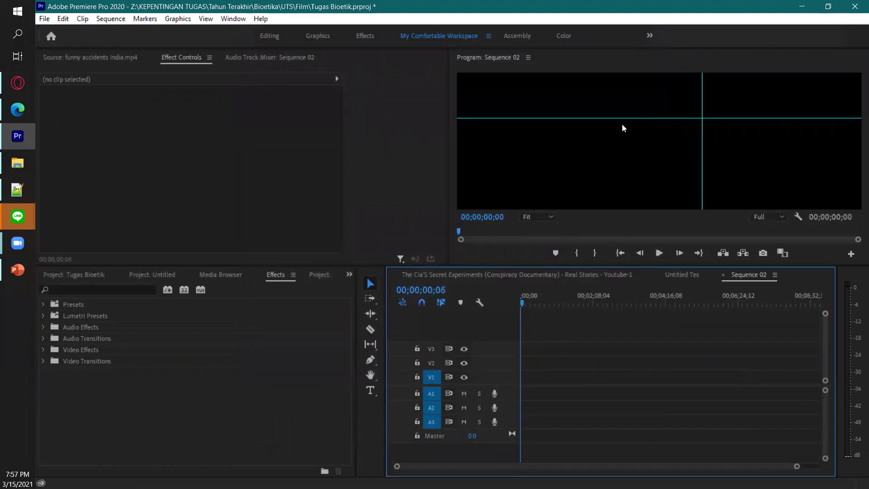
pyautogui.rightClick(600, 116)
pyautogui.press('Escape')
pyautogui.press('Right')
pyautogui.press('Right')
pyautogui.press('Right')
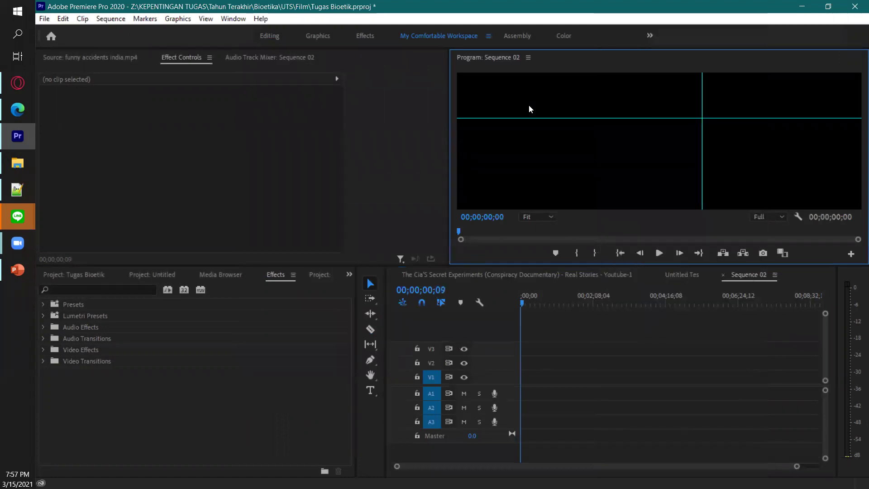
pyautogui.rightClick(572, 108)
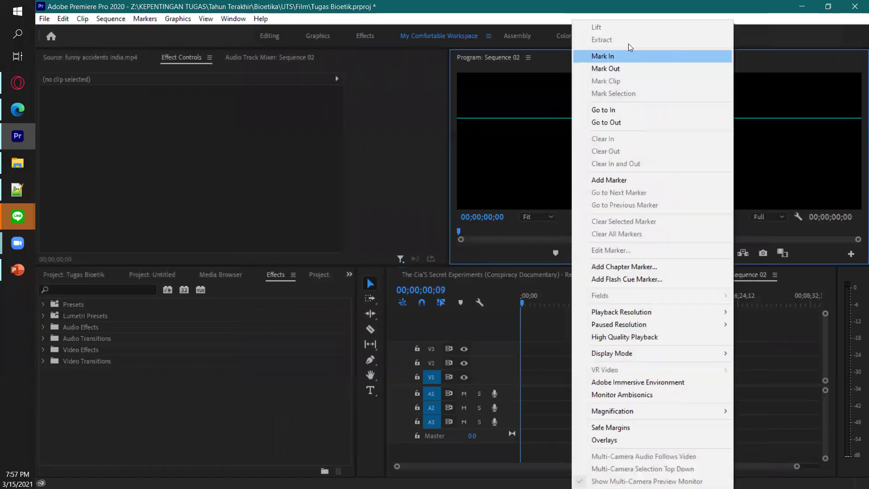
pyautogui.click(530, 159)
# View the program monitor at 25% and 150% magnification, pan across the frame, and restore the magnification to Fit.
pyautogui.click(543, 216)
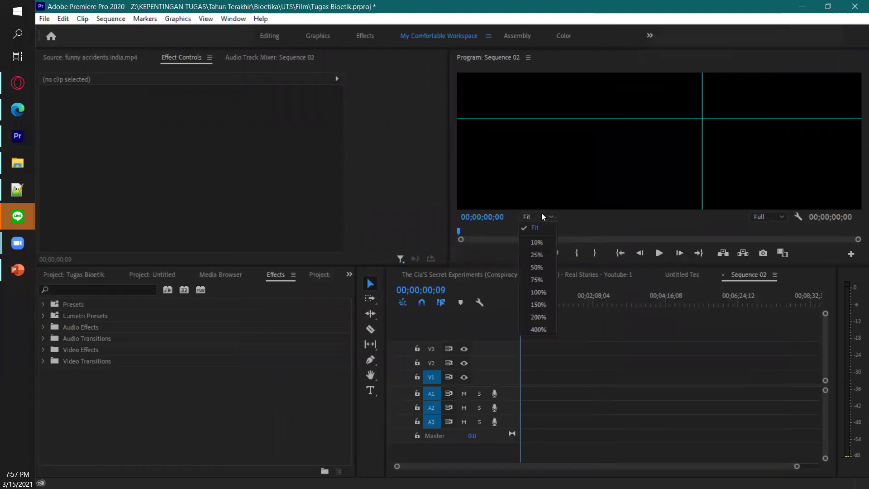
pyautogui.click(537, 255)
pyautogui.click(542, 217)
pyautogui.click(538, 305)
pyautogui.moveTo(580, 206); pyautogui.dragTo(510, 206)
pyautogui.click(534, 216)
pyautogui.click(536, 228)
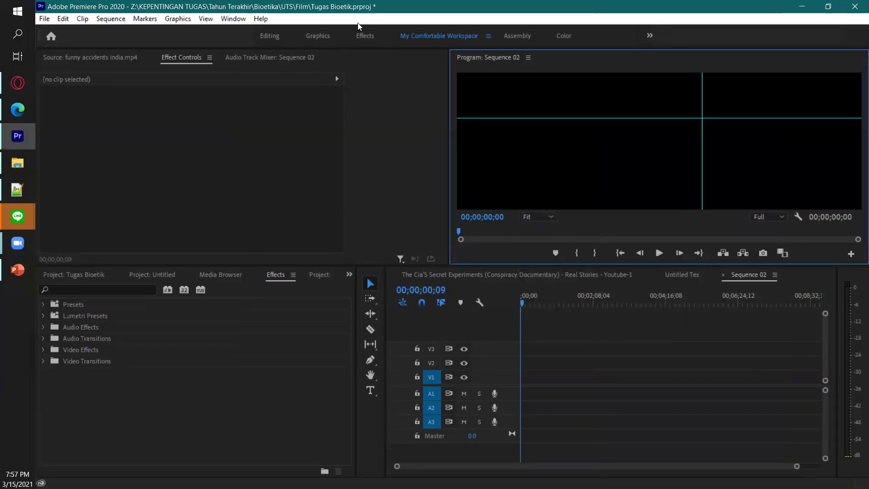
# Start another new sequence and set its editing mode to Custom.
pyautogui.click(45, 19)
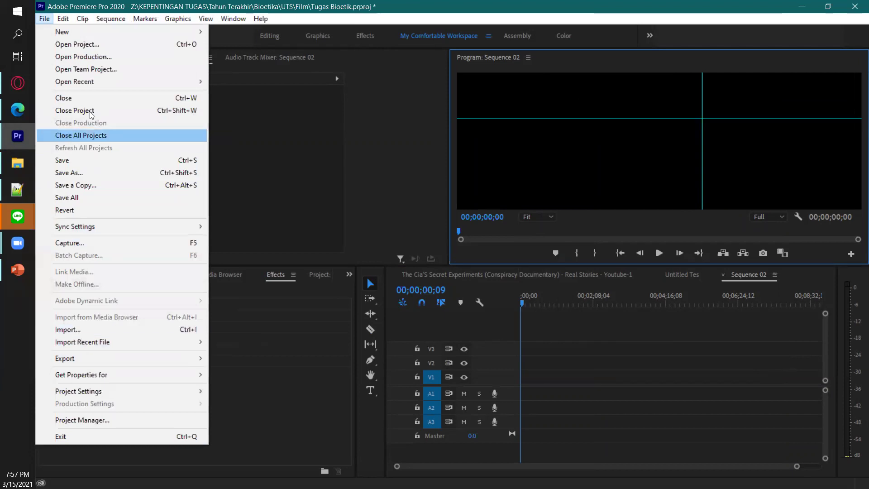
pyautogui.moveTo(113, 31)
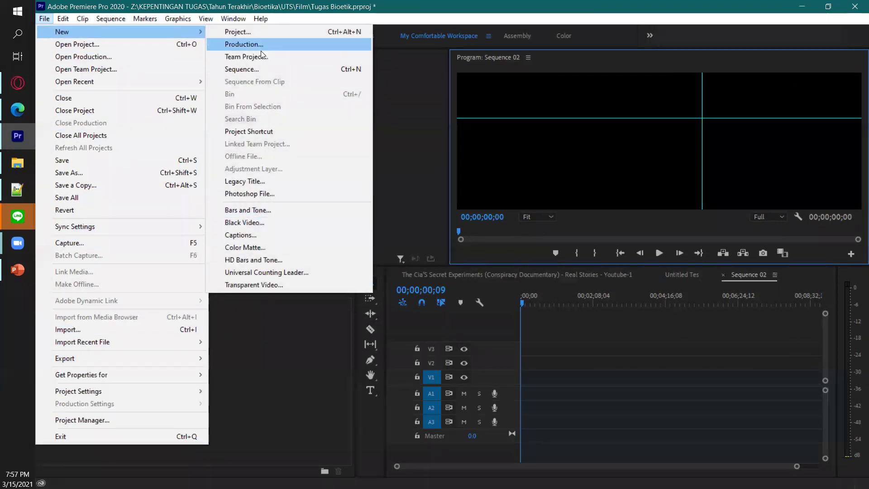
pyautogui.click(261, 68)
pyautogui.click(337, 73)
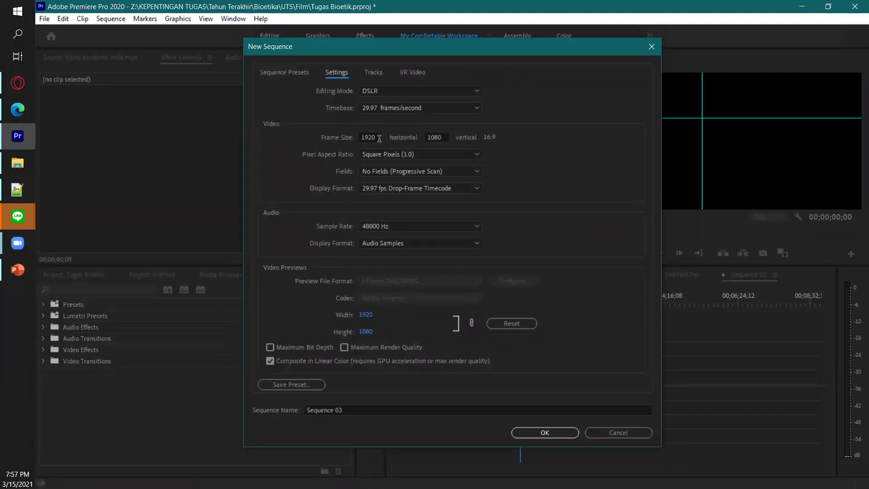
pyautogui.click(409, 94)
pyautogui.scroll(5, 406, 148)
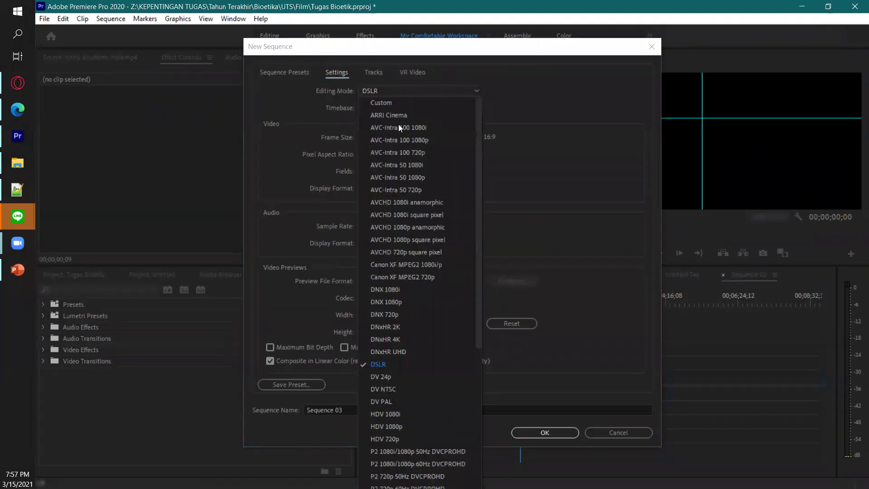
pyautogui.click(392, 101)
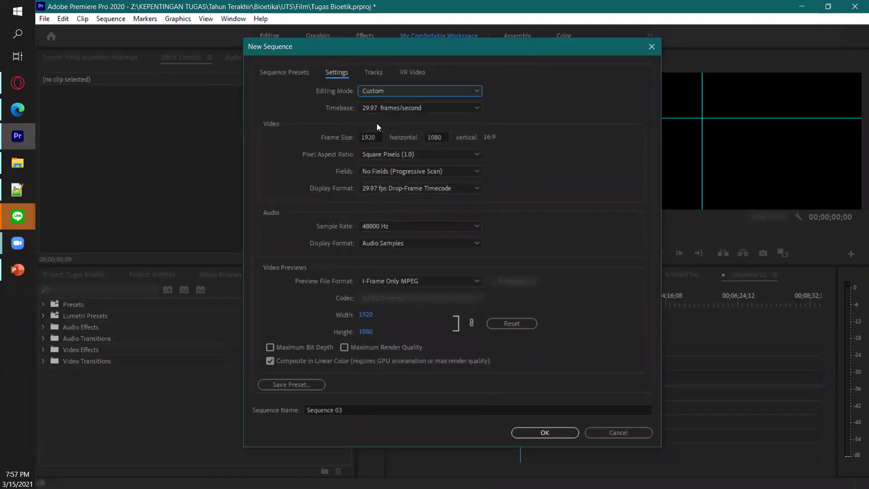
# Set the custom sequence's frame size to 900 horizontal by 1600 vertical.
pyautogui.click(371, 136)
pyautogui.write('900')
pyautogui.press('Tab')
pyautogui.write('1600')
pyautogui.press('Tab')
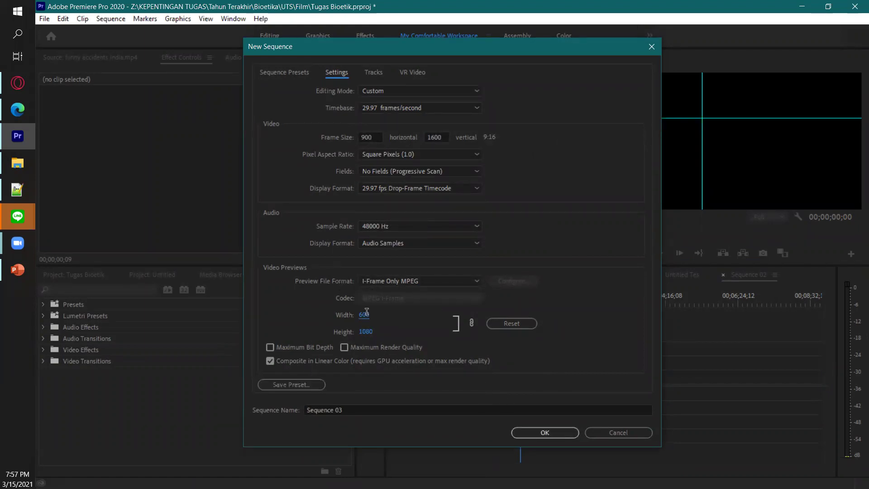
# Try video preview widths of 600 and 900 and a preview height of 1600, and create the custom sequence.
pyautogui.click(365, 314)
pyautogui.write('600')
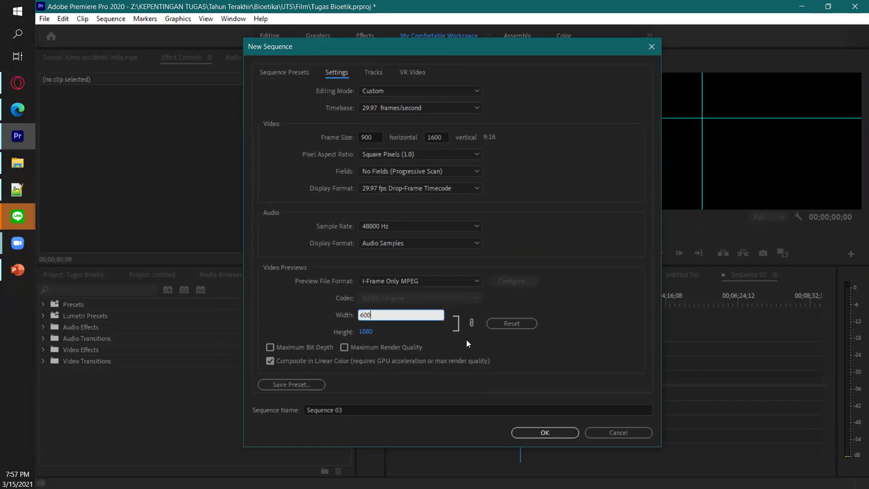
pyautogui.click(365, 331)
pyautogui.write('1600')
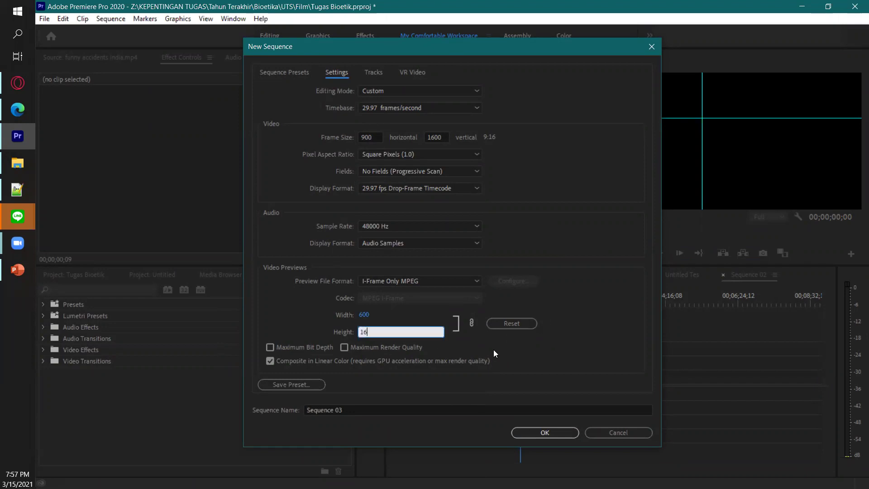
pyautogui.click(364, 315)
pyautogui.write('900')
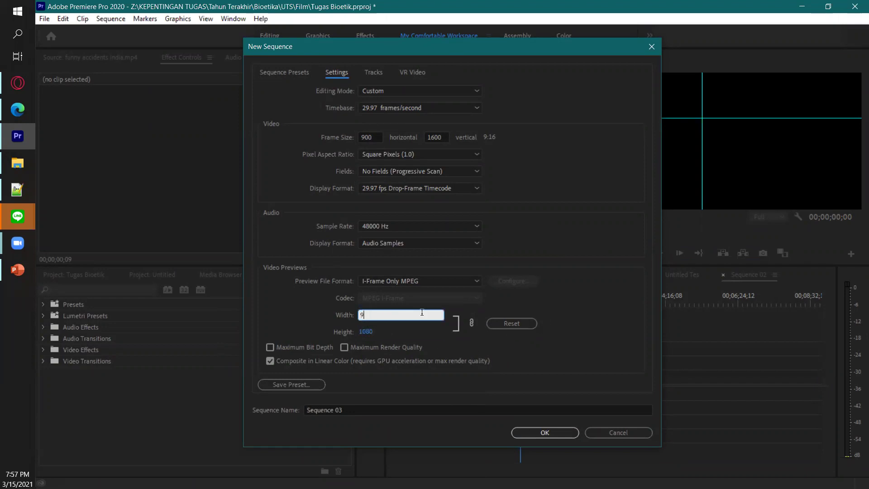
pyautogui.click(583, 321)
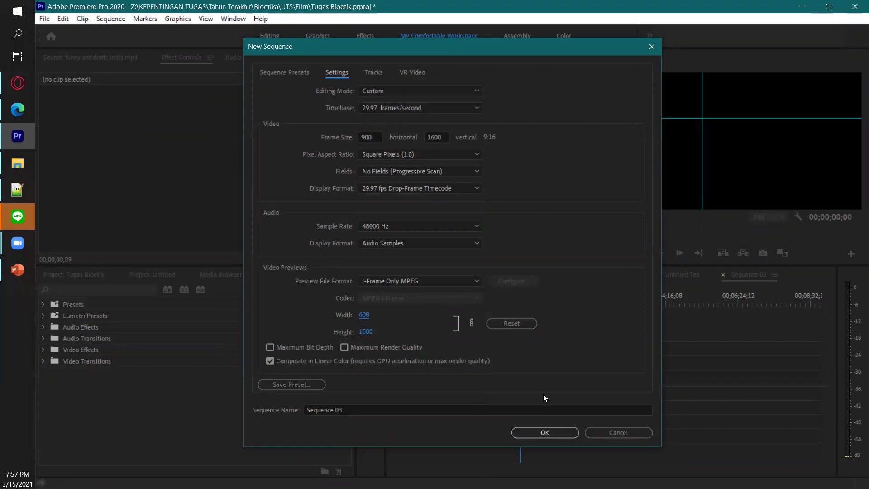
pyautogui.click(543, 431)
pyautogui.rightClick(604, 170)
pyautogui.click(524, 153)
pyautogui.rightClick(558, 127)
pyautogui.click(524, 94)
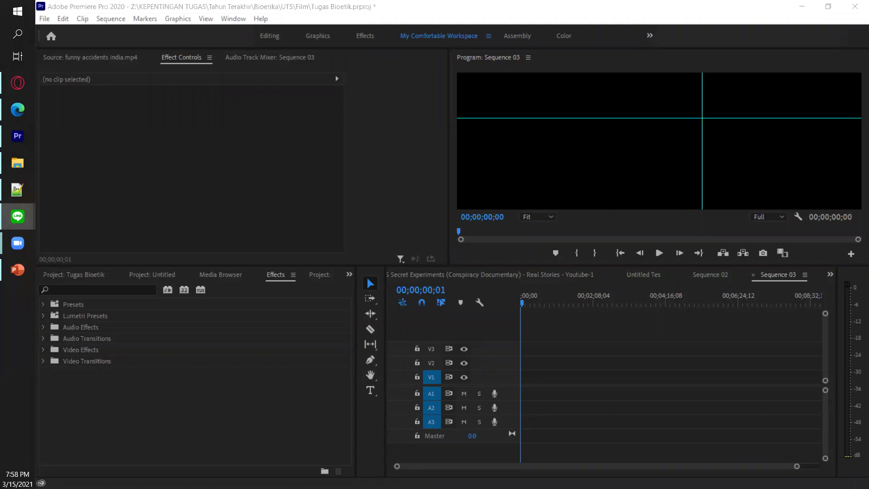
pyautogui.hotkey('alt', 'Tab')
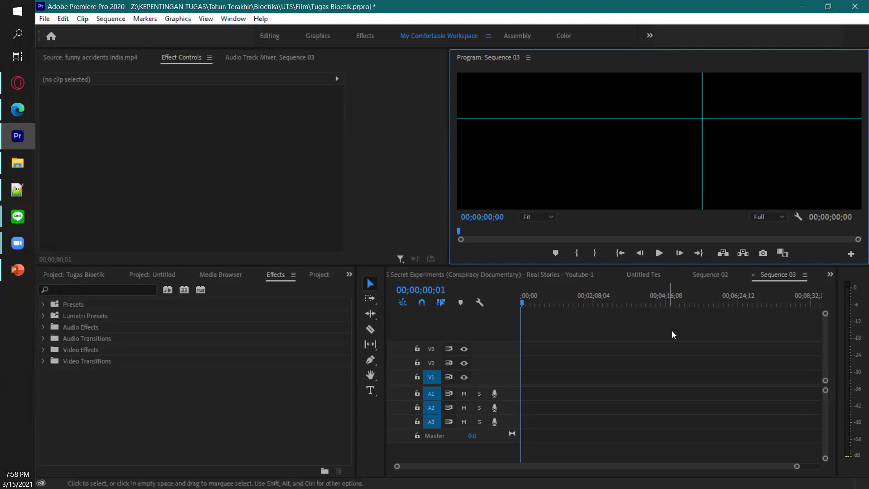
# In the Untitled Tes sequence, resize the funny accidents india.mp4 clip in the program monitor to a scale of about 295.
pyautogui.click(635, 273)
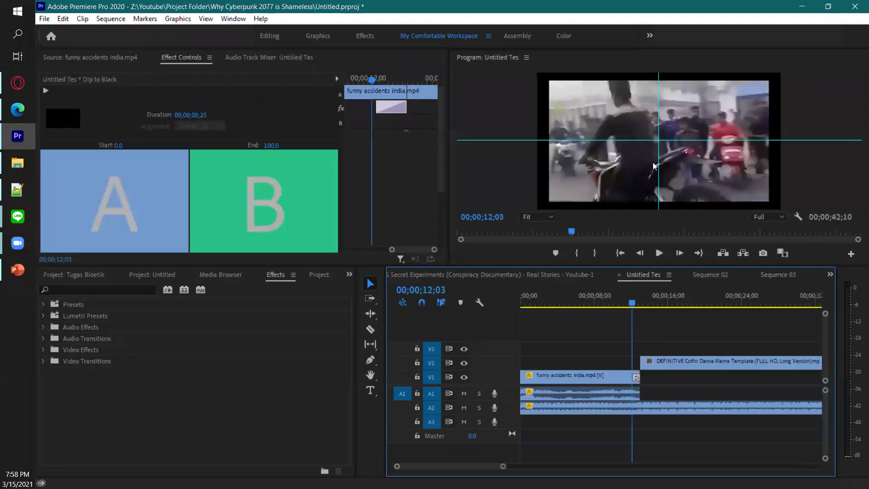
pyautogui.click(626, 178)
pyautogui.click(622, 171)
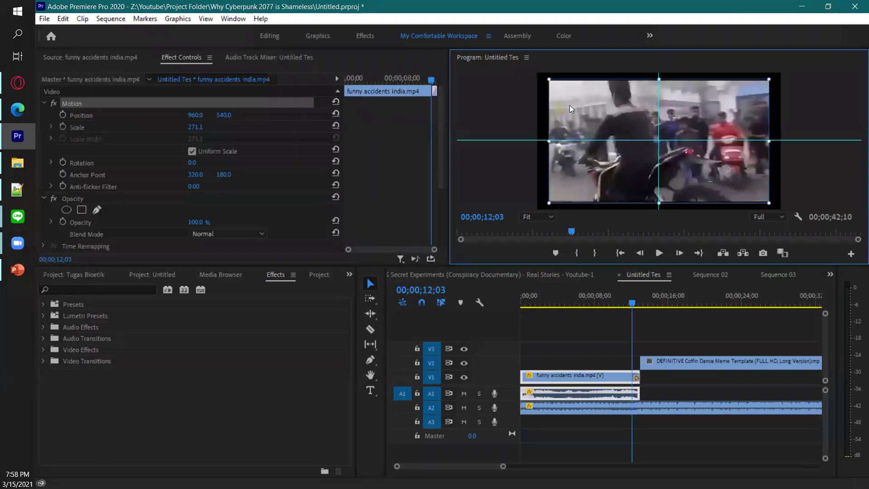
pyautogui.moveTo(550, 84); pyautogui.dragTo(530, 72)
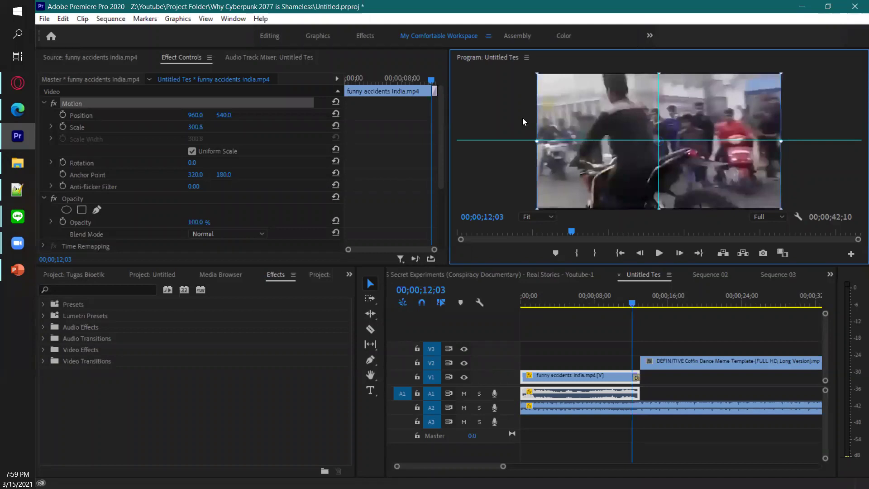
pyautogui.moveTo(538, 75); pyautogui.dragTo(538, 75)
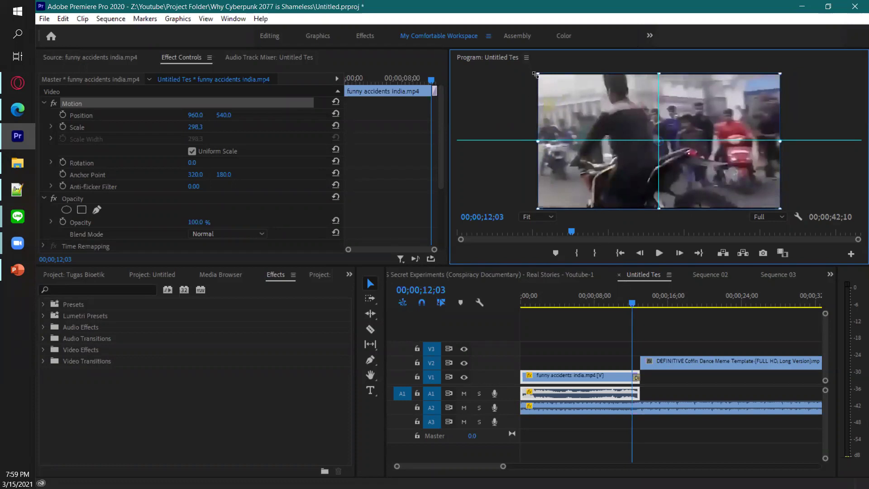
pyautogui.moveTo(536, 75); pyautogui.dragTo(534, 71)
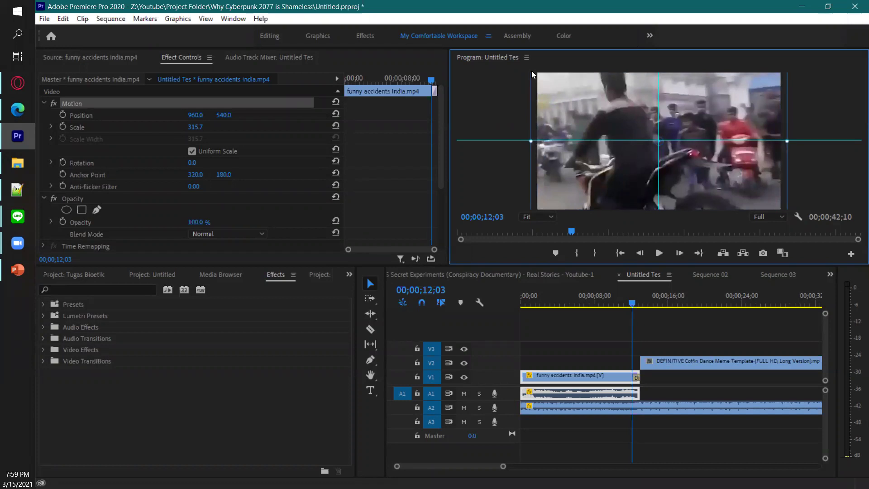
pyautogui.moveTo(531, 141)
pyautogui.mouseDown()
pyautogui.moveTo(541, 138)
pyautogui.moveTo(528, 133)
pyautogui.moveTo(537, 132)
pyautogui.mouseUp()
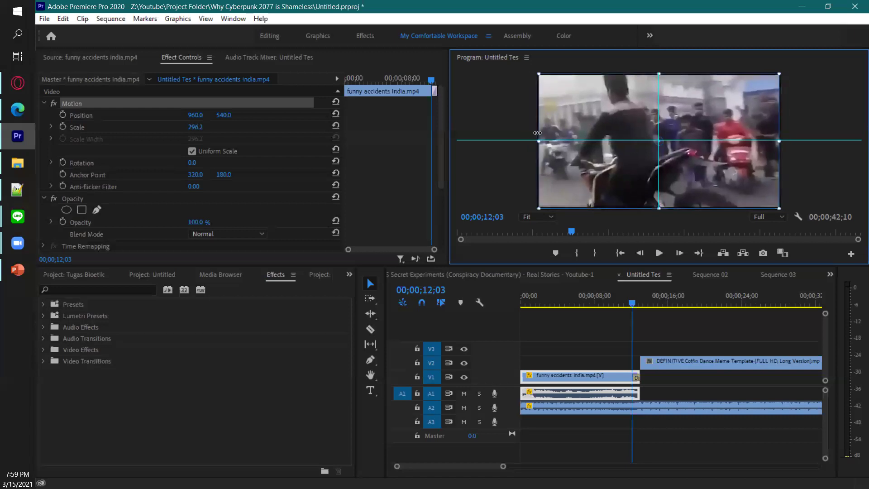
pyautogui.moveTo(537, 133); pyautogui.dragTo(537, 129)
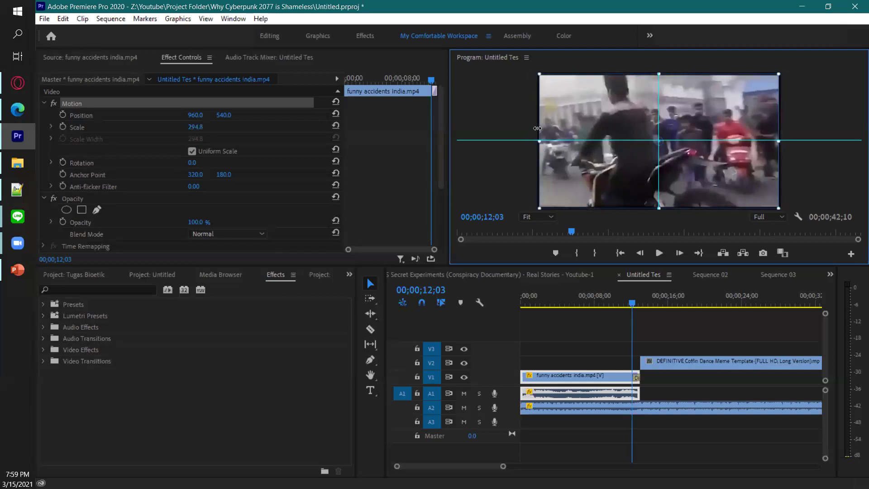
# Enlarge the funny accidents india.mp4 clip in the program monitor to a scale of about 314.
pyautogui.moveTo(538, 128); pyautogui.dragTo(525, 122)
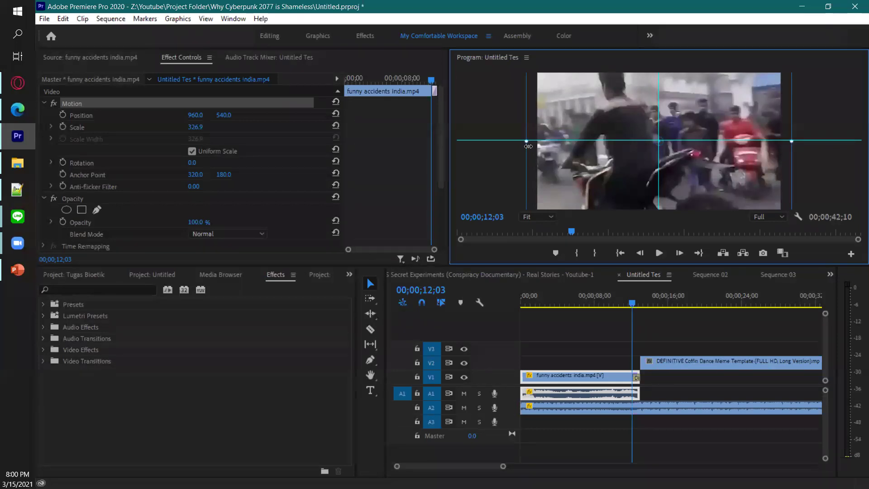
pyautogui.moveTo(526, 140)
pyautogui.mouseDown()
pyautogui.moveTo(540, 140)
pyautogui.moveTo(532, 139)
pyautogui.mouseUp()
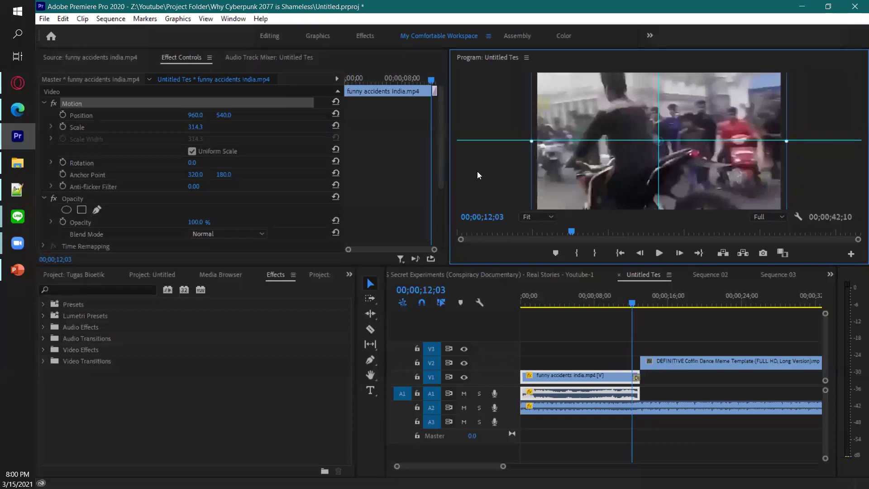
pyautogui.click(532, 157)
pyautogui.click(550, 159)
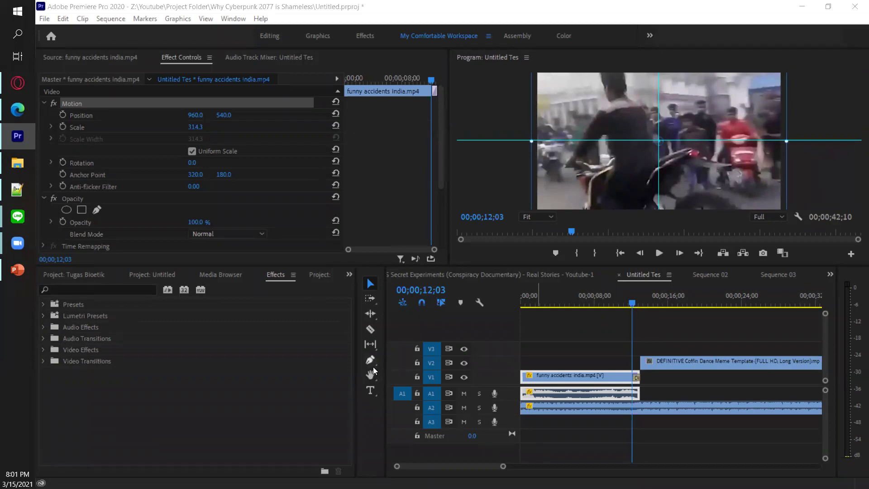
# Deselect the clip, add an ellipse shape layer at 00;00;12;03, and enlarge it to cover the motorcyclist's head and upper body.
pyautogui.click(184, 21)
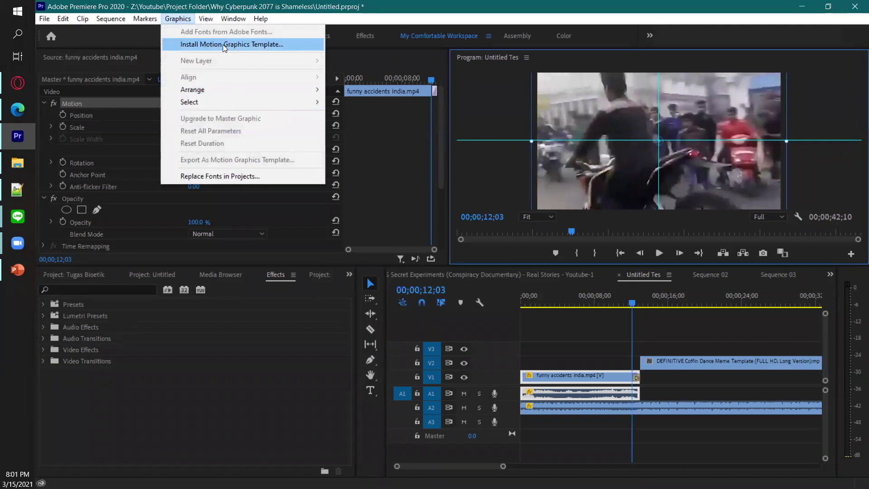
pyautogui.press('Escape')
pyautogui.click(535, 308)
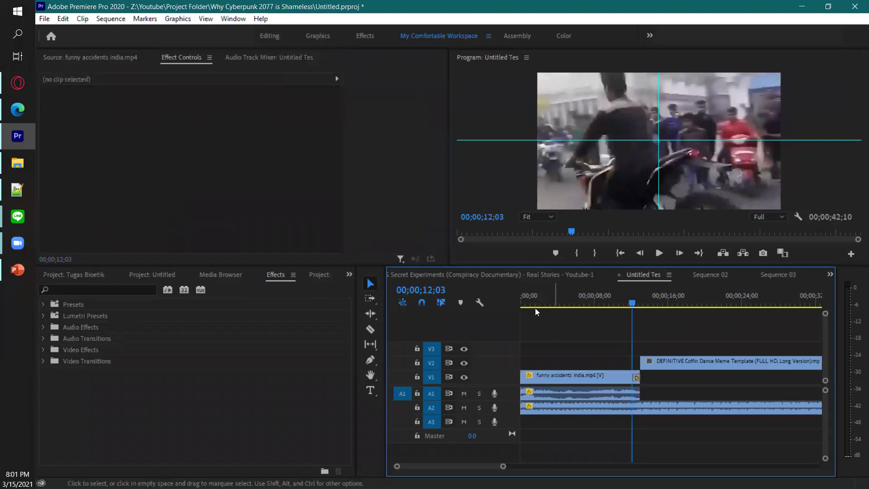
pyautogui.click(178, 19)
pyautogui.moveTo(210, 56)
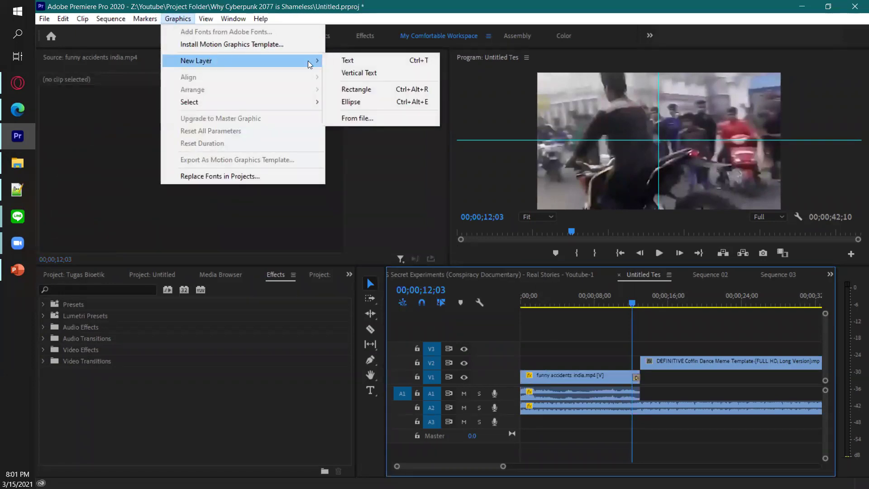
pyautogui.click(362, 101)
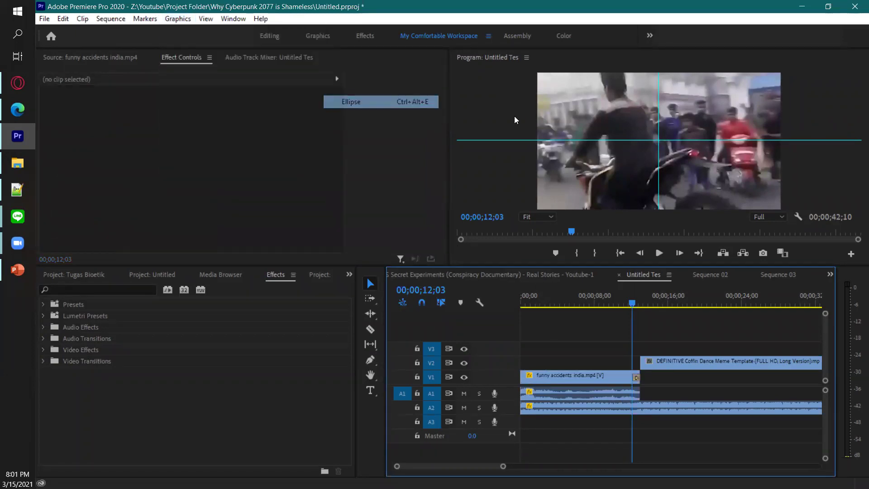
pyautogui.click(628, 112)
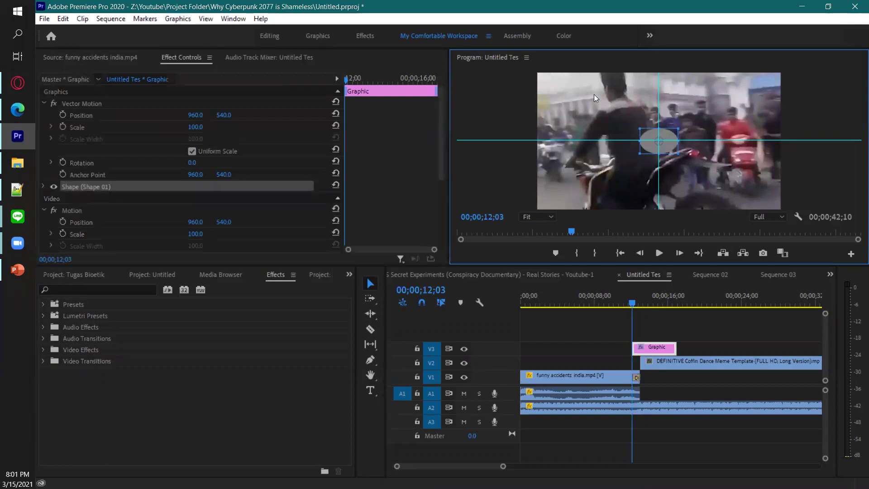
pyautogui.moveTo(666, 152); pyautogui.dragTo(702, 183)
pyautogui.moveTo(645, 138); pyautogui.dragTo(617, 66)
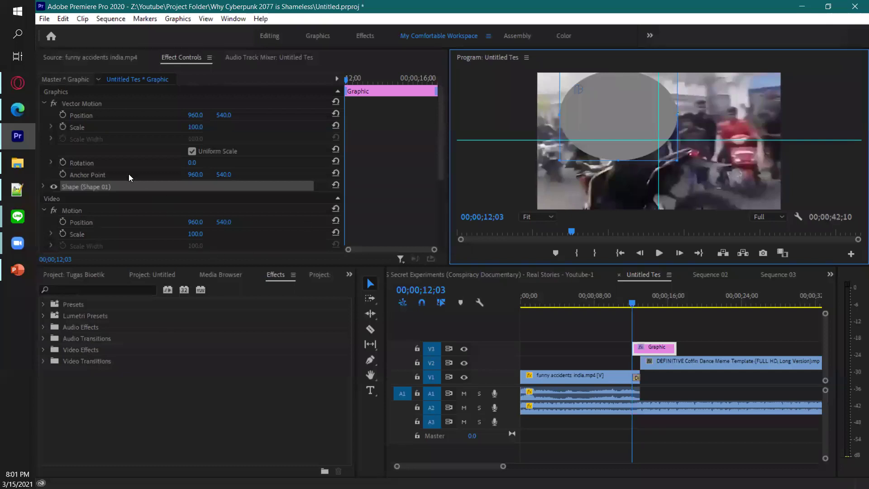
# Review the ellipse graphic's motion and opacity settings, and expand the Blur & Sharpen group of the video effects.
pyautogui.scroll(-4, 114, 153)
pyautogui.scroll(2, 114, 153)
pyautogui.scroll(1, 114, 152)
pyautogui.scroll(-3, 114, 153)
pyautogui.scroll(4, 109, 154)
pyautogui.scroll(-5, 108, 159)
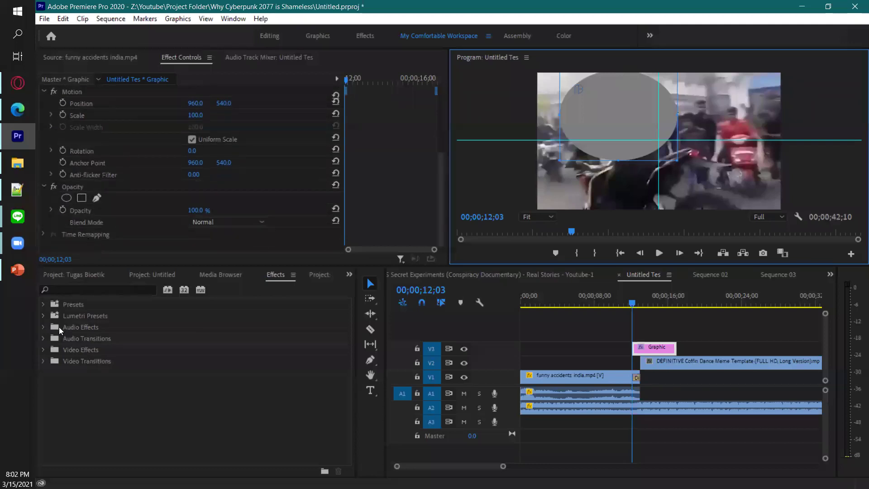
pyautogui.click(42, 351)
pyautogui.scroll(-1, 94, 354)
pyautogui.click(50, 361)
pyautogui.scroll(-1, 127, 399)
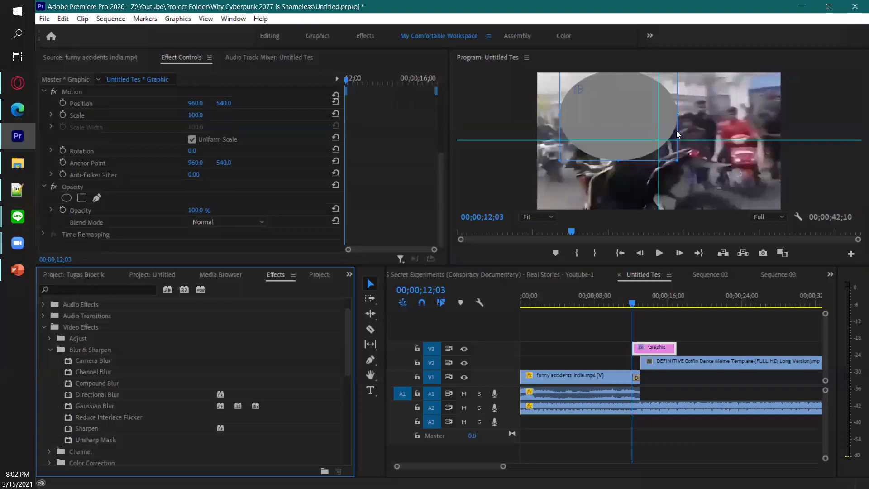
# Stretch the ellipse taller into a rounder shape and shift it slightly up and to the right over the motorcyclist.
pyautogui.moveTo(672, 156); pyautogui.dragTo(672, 176)
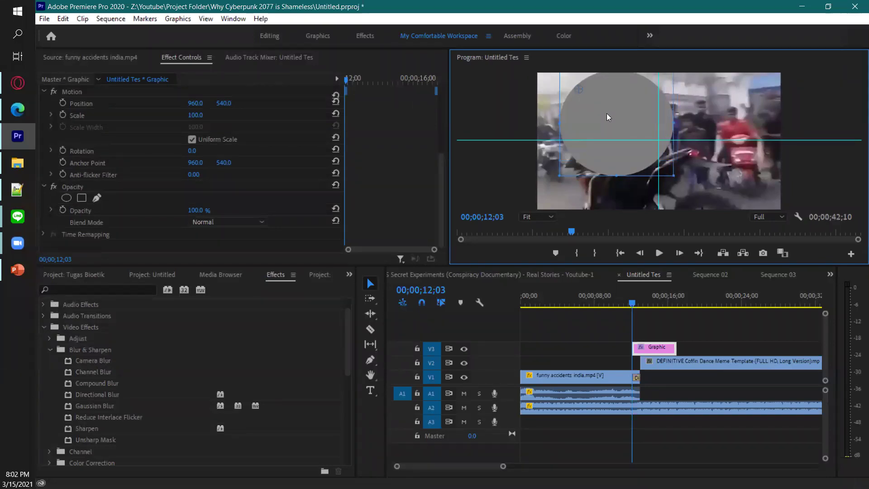
pyautogui.moveTo(606, 114); pyautogui.dragTo(615, 105)
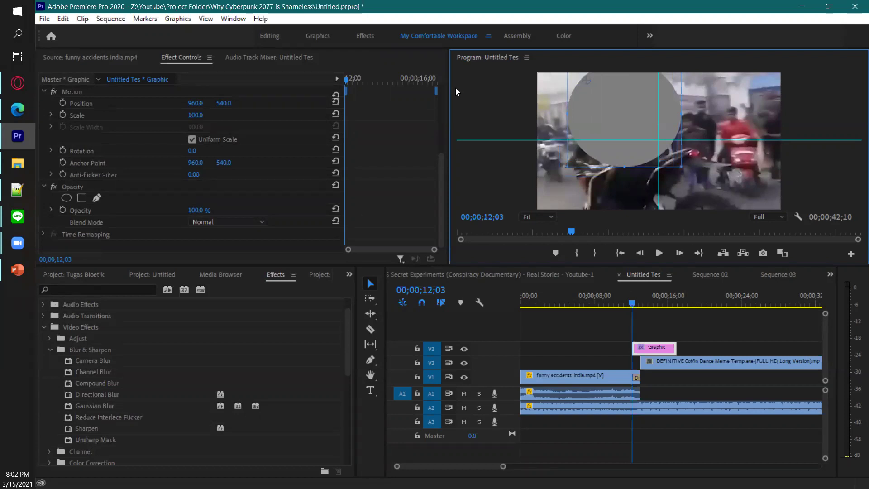
# At 00;00;12;14, select the Camera Blur effect and move the ellipse's anchor point to the middle of the shape.
pyautogui.click(645, 301)
pyautogui.moveTo(644, 298); pyautogui.dragTo(635, 299)
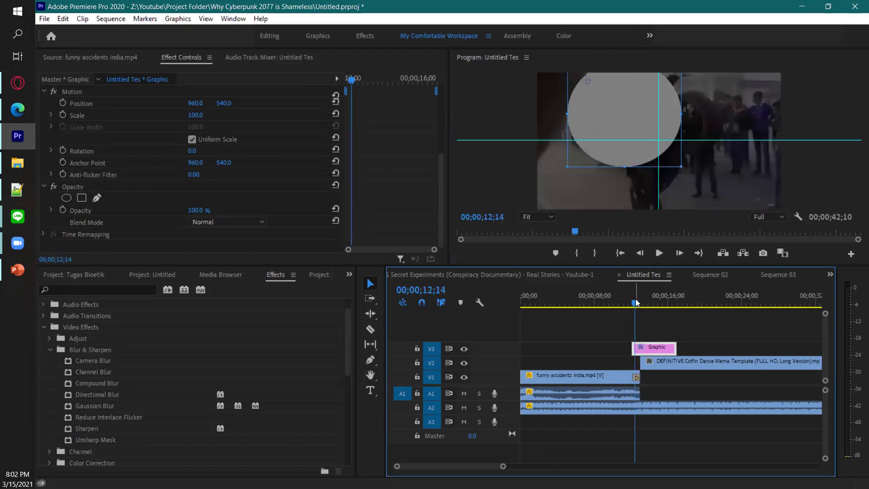
pyautogui.click(96, 360)
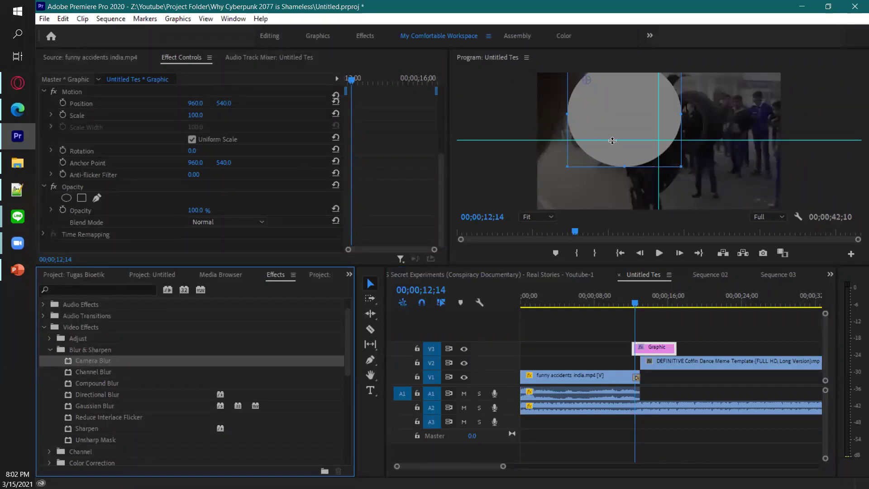
pyautogui.click(635, 115)
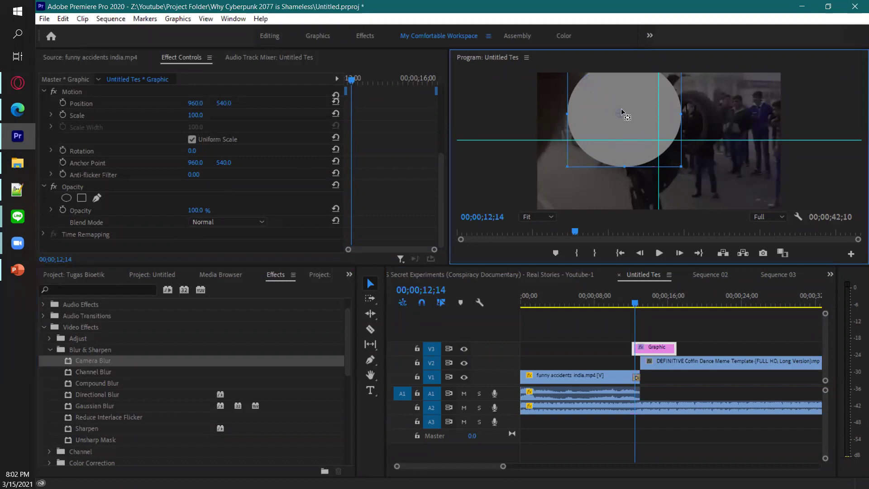